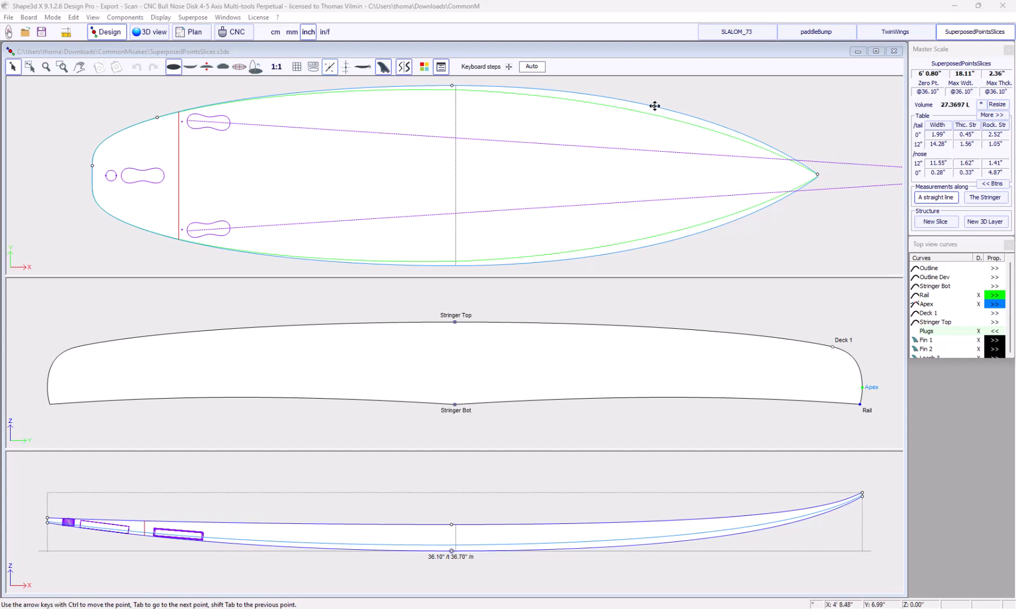
Delete the duplicate control point superposed on the Apex outline between the wide point and the nose
{"action": "left_click", "coordinate": [655, 106]}
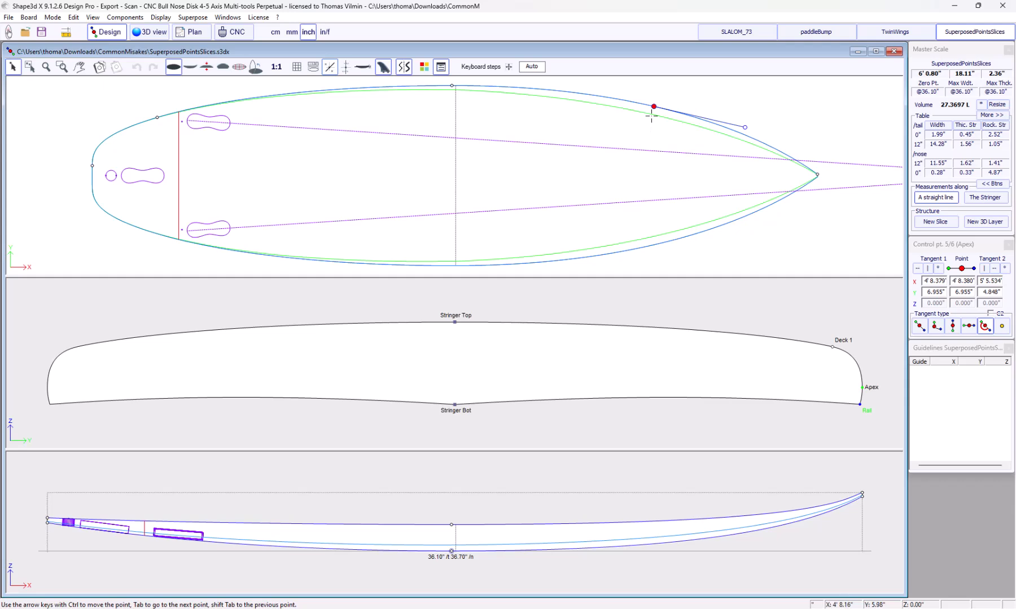
{"action": "left_click", "coordinate": [652, 115]}
{"action": "left_click", "coordinate": [650, 107]}
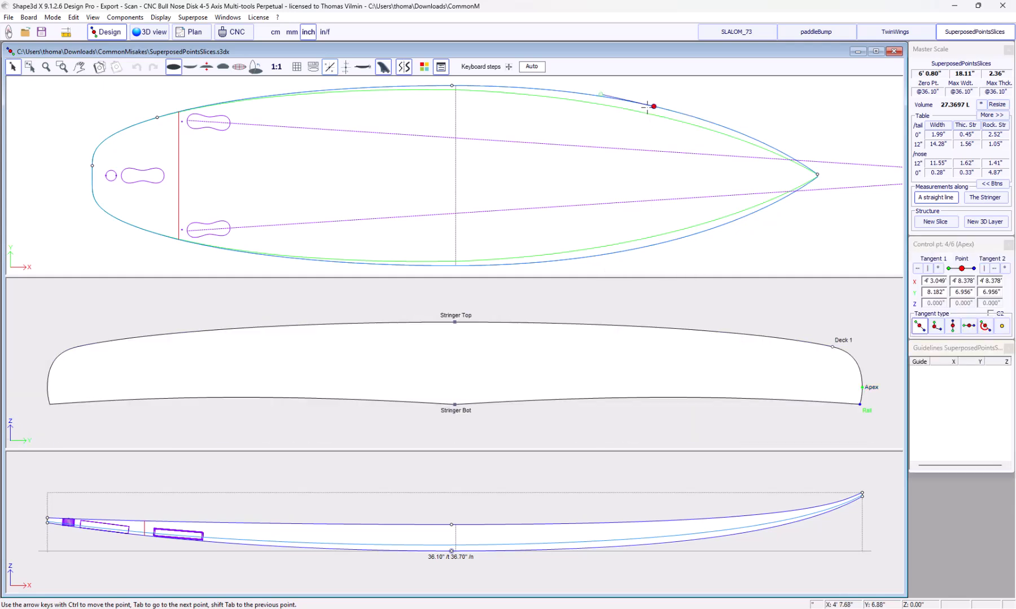
{"action": "scroll", "coordinate": [654, 104], "scroll_direction": "up", "scroll_amount": 4}
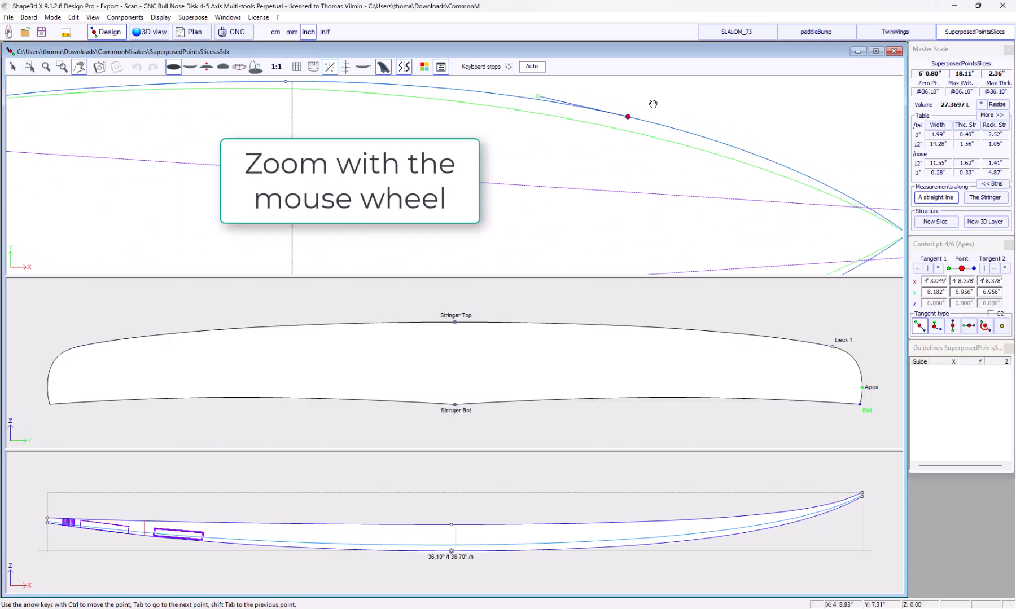
{"action": "scroll", "coordinate": [542, 125], "scroll_direction": "up", "scroll_amount": 2}
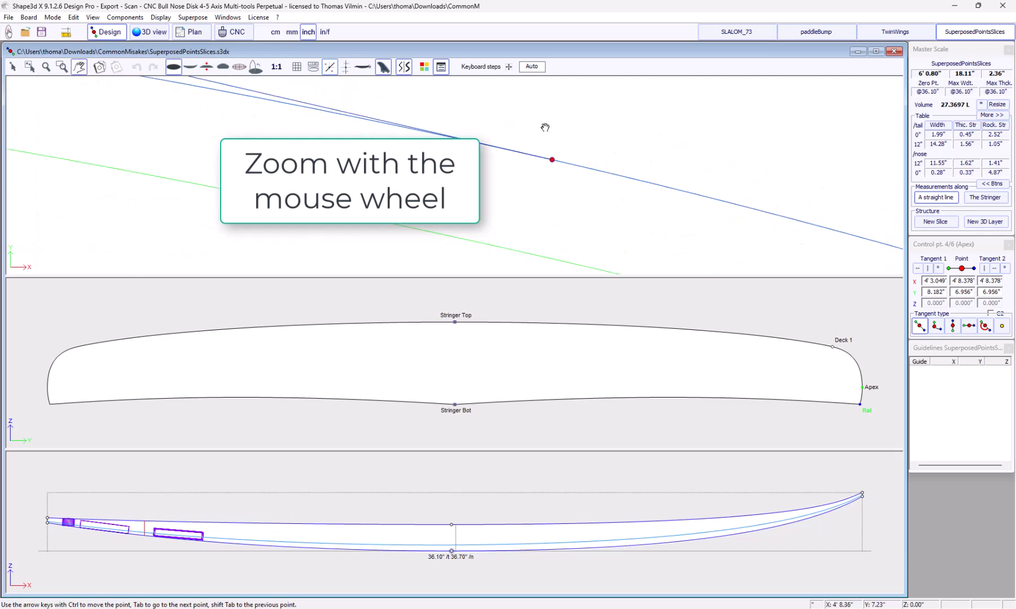
{"action": "scroll", "coordinate": [550, 168], "scroll_direction": "up", "scroll_amount": 2}
{"action": "scroll", "coordinate": [550, 168], "scroll_direction": "up", "scroll_amount": 4}
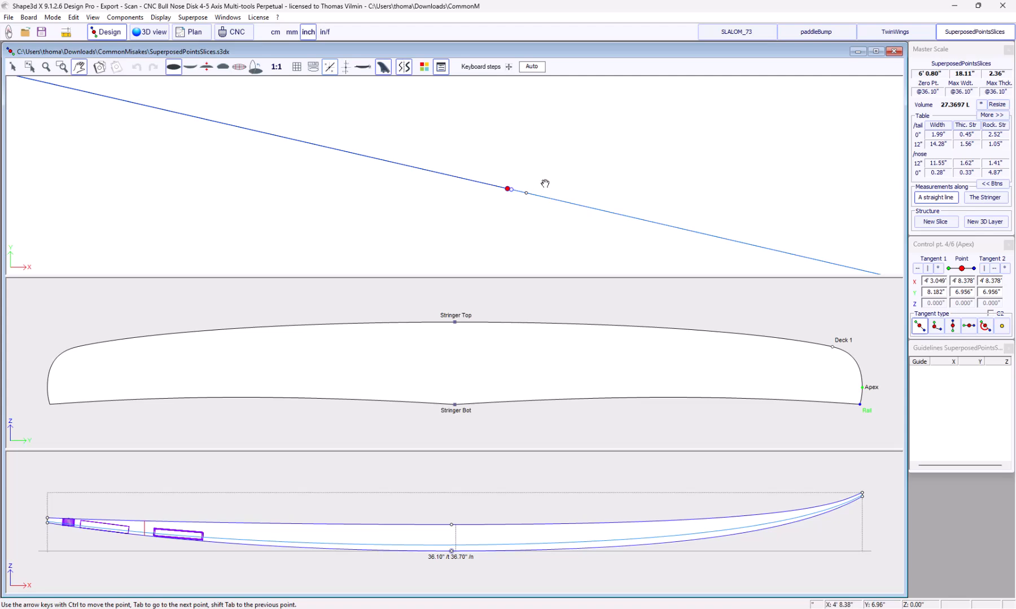
{"action": "key", "text": "Escape"}
{"action": "key", "text": "Tab"}
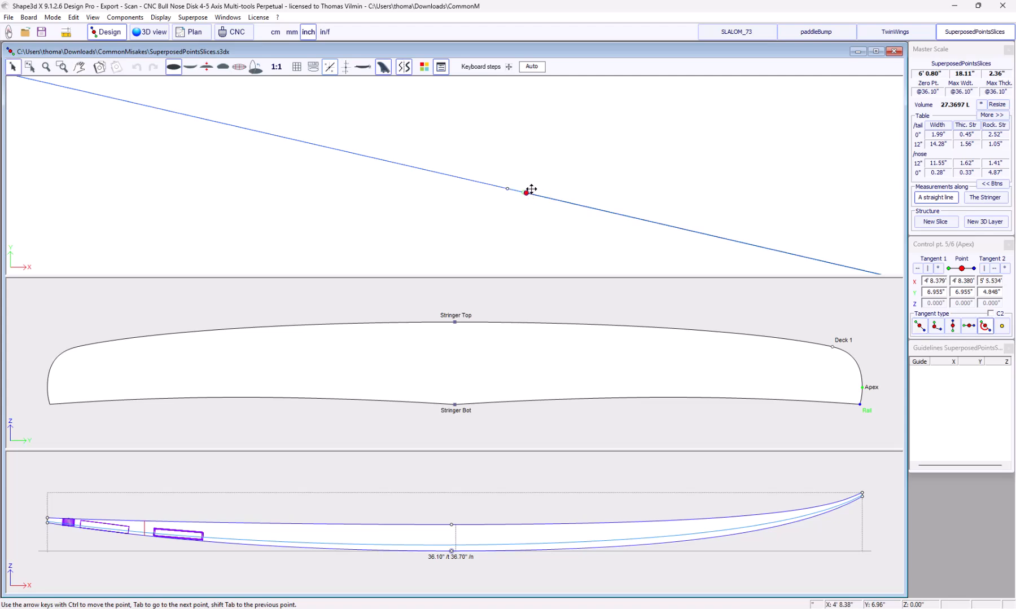
{"action": "scroll", "coordinate": [537, 170], "scroll_direction": "down", "scroll_amount": 2}
{"action": "scroll", "coordinate": [550, 160], "scroll_direction": "down", "scroll_amount": 4}
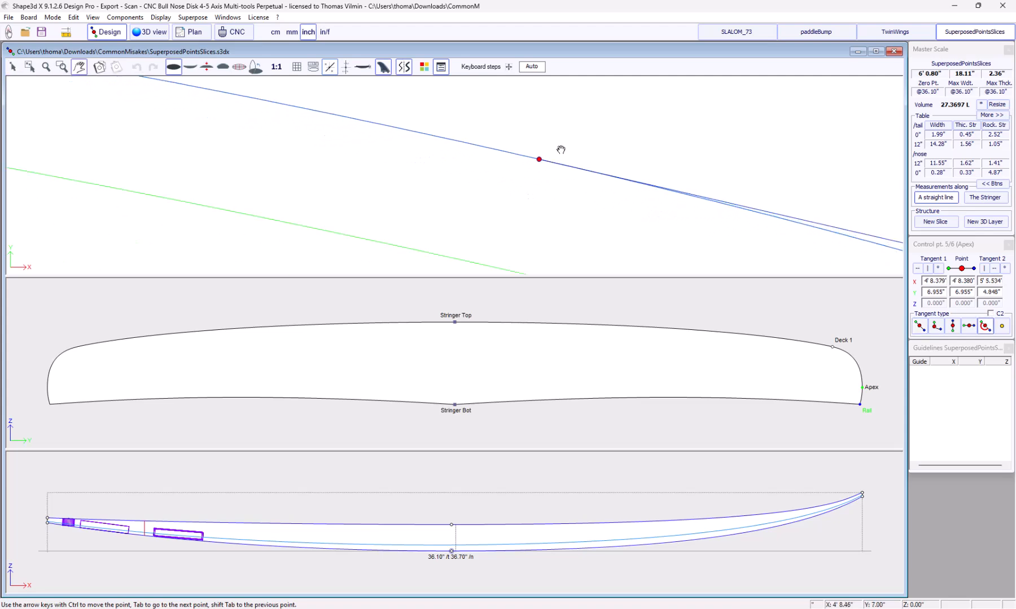
{"action": "key", "text": "Delete"}
{"action": "key", "text": "Return"}
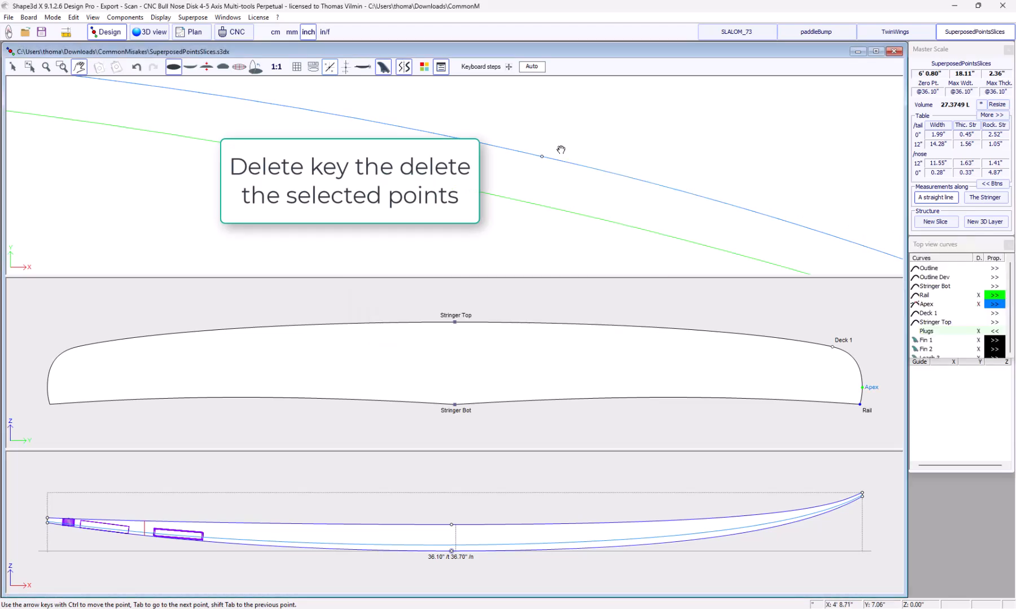
Select the remaining Apex control point toward the nose and review the outline's curve around it
{"action": "left_click", "coordinate": [544, 154]}
{"action": "scroll", "coordinate": [536, 172], "scroll_direction": "down", "scroll_amount": 5}
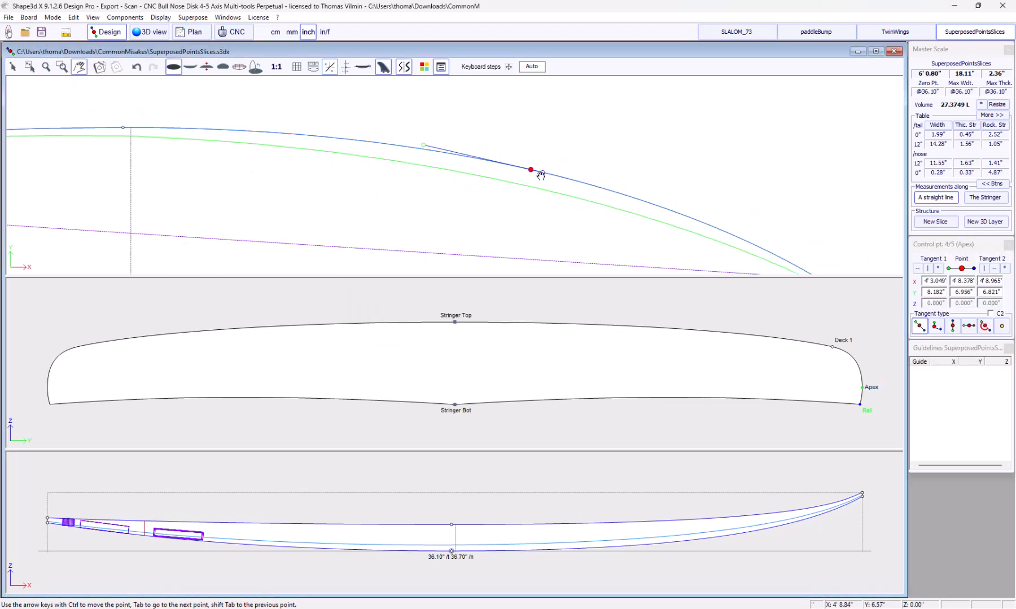
{"action": "scroll", "coordinate": [615, 118], "scroll_direction": "down", "scroll_amount": 3}
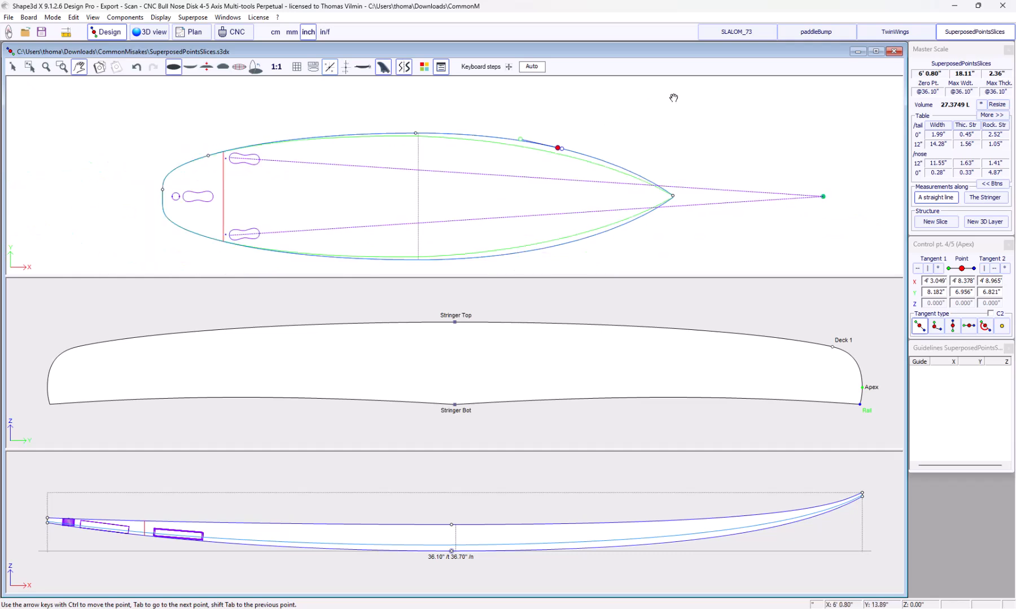
{"action": "scroll", "coordinate": [545, 148], "scroll_direction": "up", "scroll_amount": 3}
{"action": "middle_click_drag", "start_coordinate": [542, 153], "coordinate": [587, 124]}
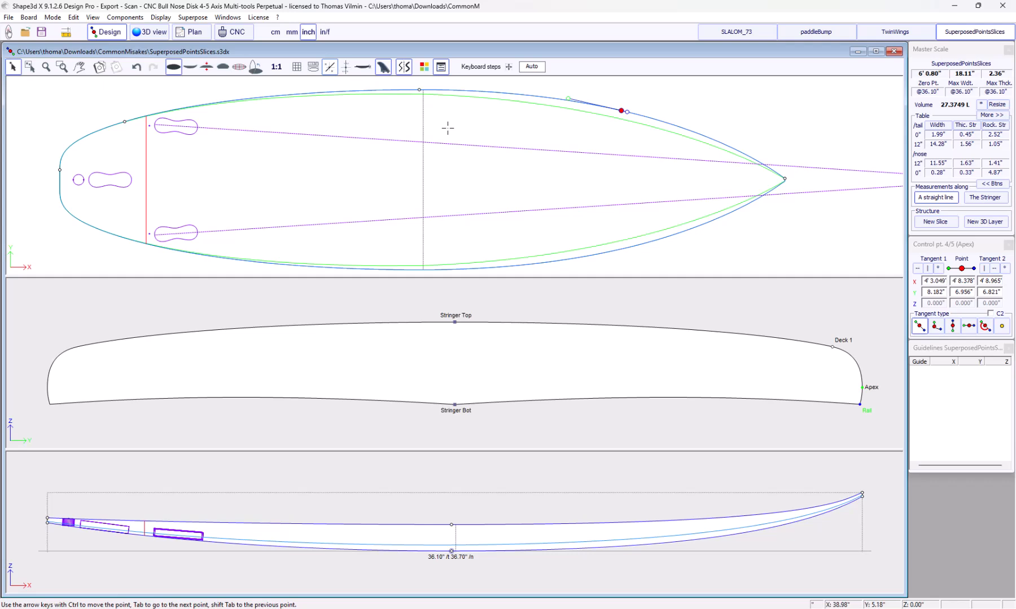
Delete Slice 4 at 36.49", which nearly coincides with Slice 3 at 36.48"
{"action": "left_click", "coordinate": [447, 128]}
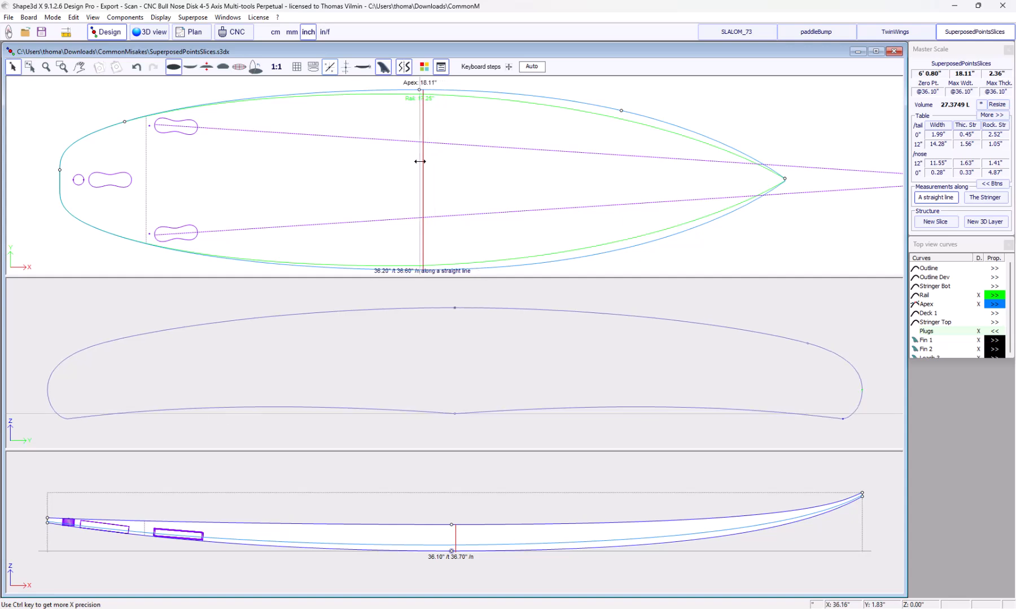
{"action": "mouse_move", "coordinate": [435, 166]}
{"action": "left_mouse_down"}
{"action": "mouse_move", "coordinate": [420, 165]}
{"action": "mouse_move", "coordinate": [435, 170]}
{"action": "left_mouse_up"}
{"action": "left_click", "coordinate": [554, 345]}
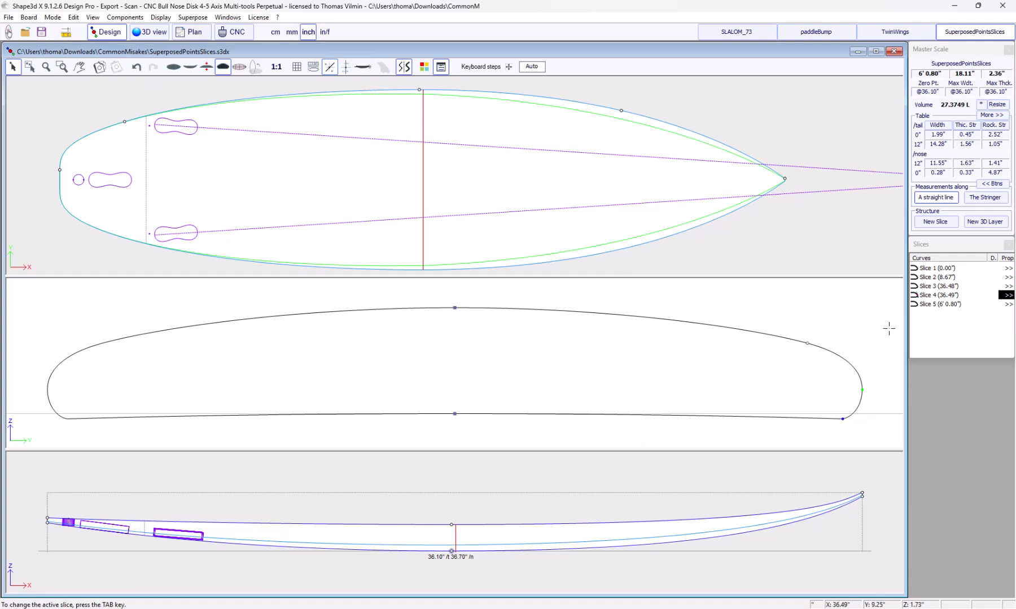
{"action": "left_click", "coordinate": [925, 288]}
{"action": "left_click", "coordinate": [927, 297]}
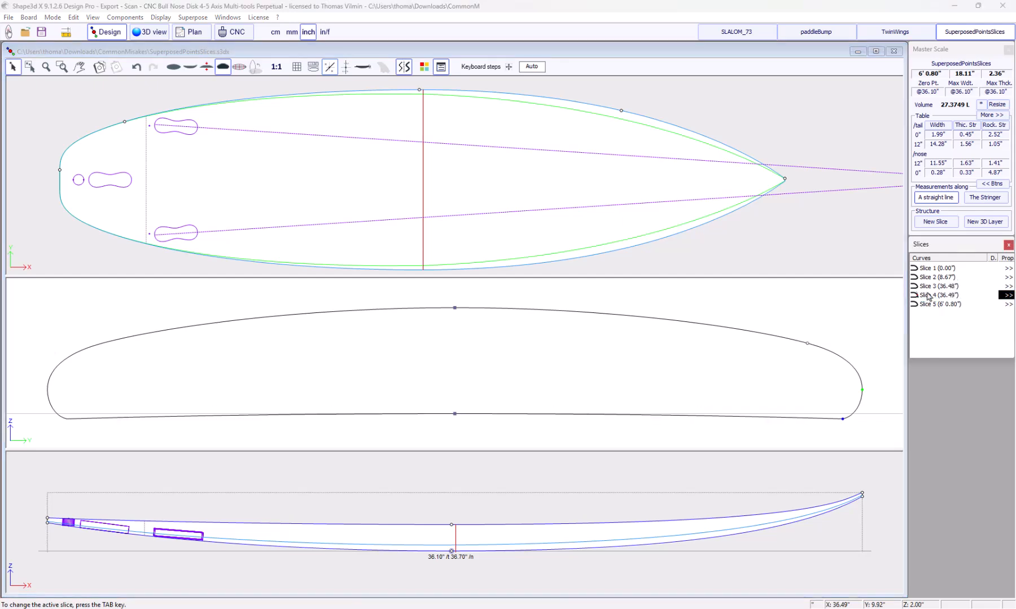
{"action": "left_click", "coordinate": [927, 288]}
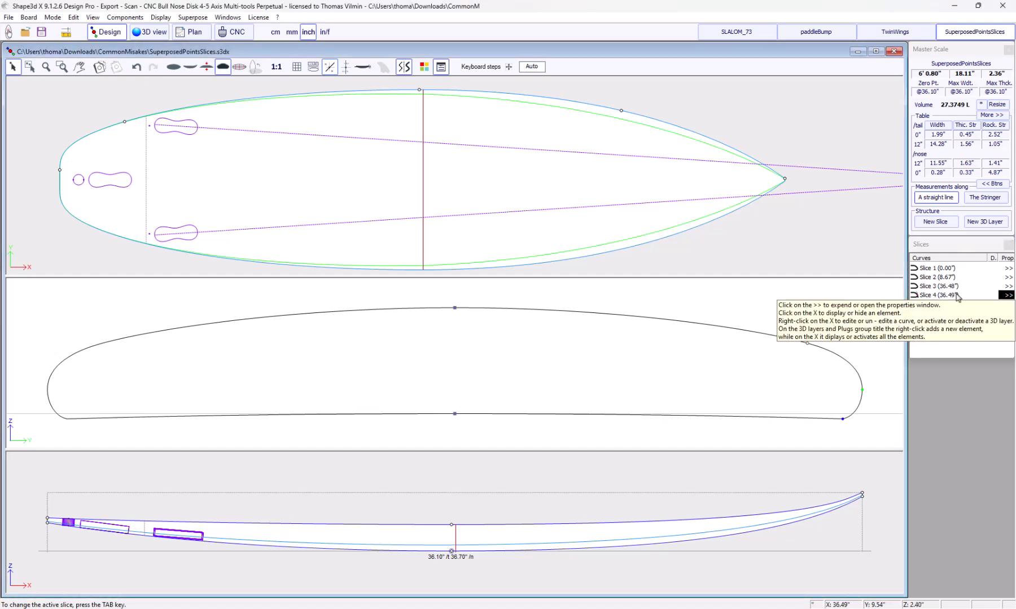
{"action": "left_click", "coordinate": [1007, 296]}
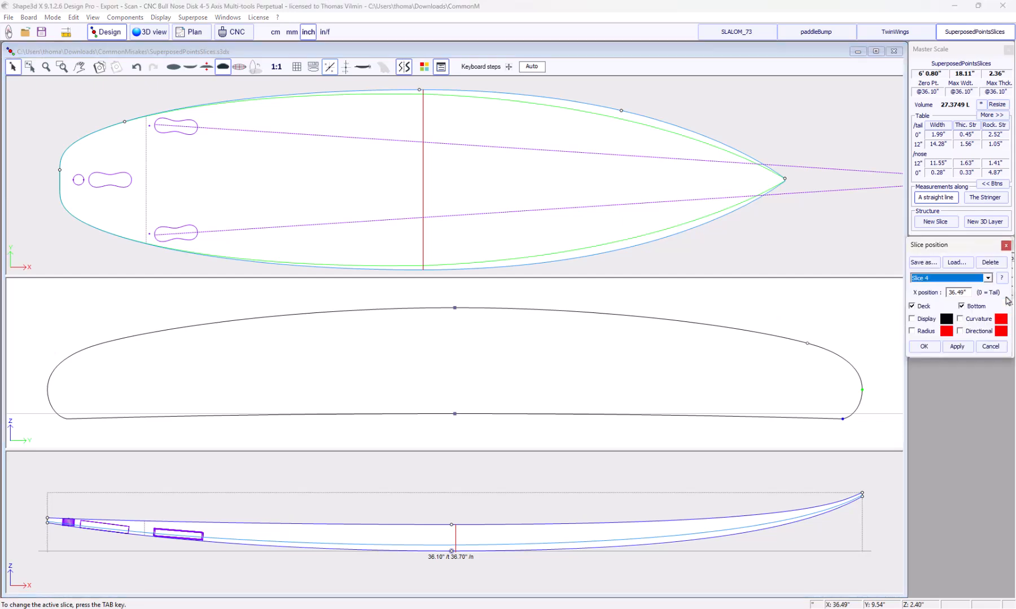
{"action": "left_click", "coordinate": [993, 265]}
{"action": "left_click", "coordinate": [840, 321]}
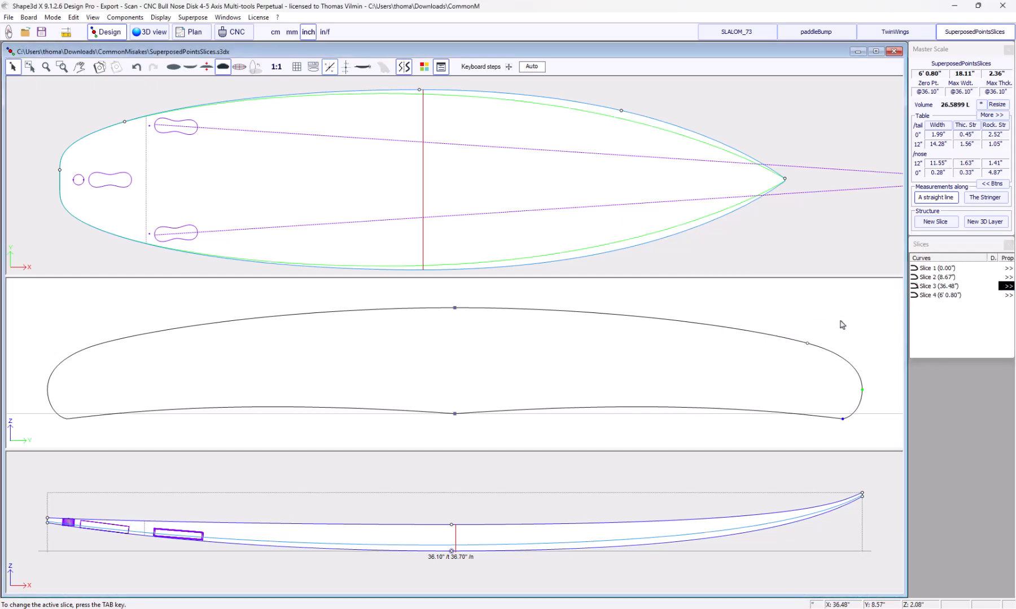
Preview the interpolated cross-sections on both sides of the board's middle slice
{"action": "left_click", "coordinate": [377, 145]}
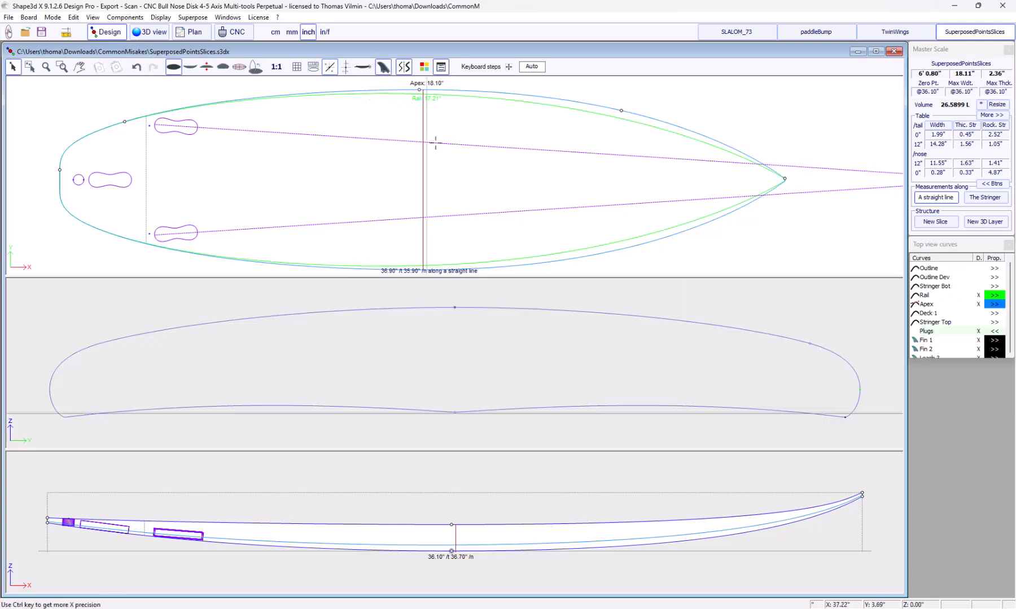
{"action": "left_click_drag", "start_coordinate": [491, 147], "coordinate": [387, 148]}
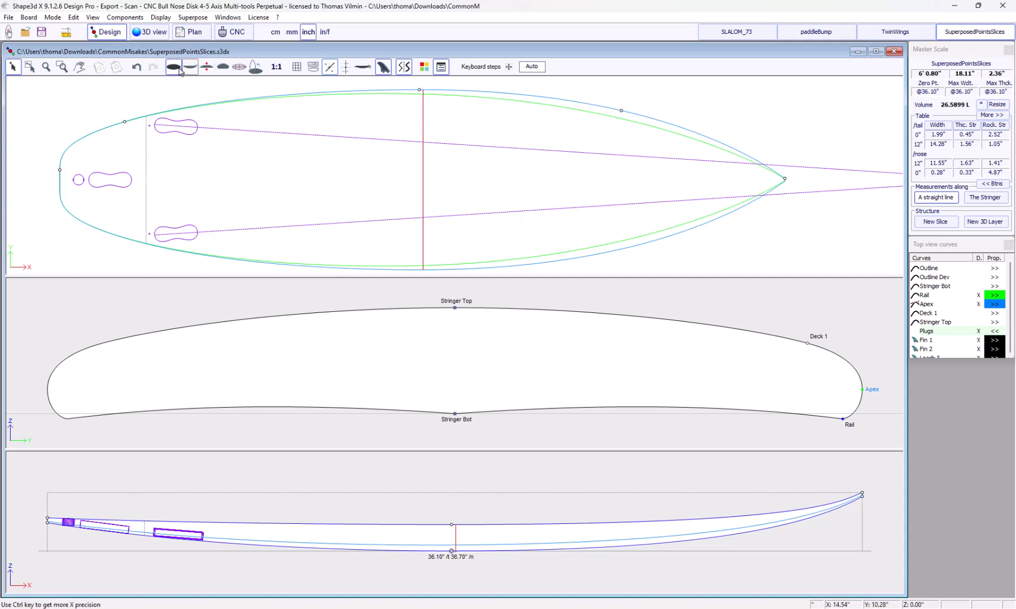
{"action": "left_click", "coordinate": [136, 67]}
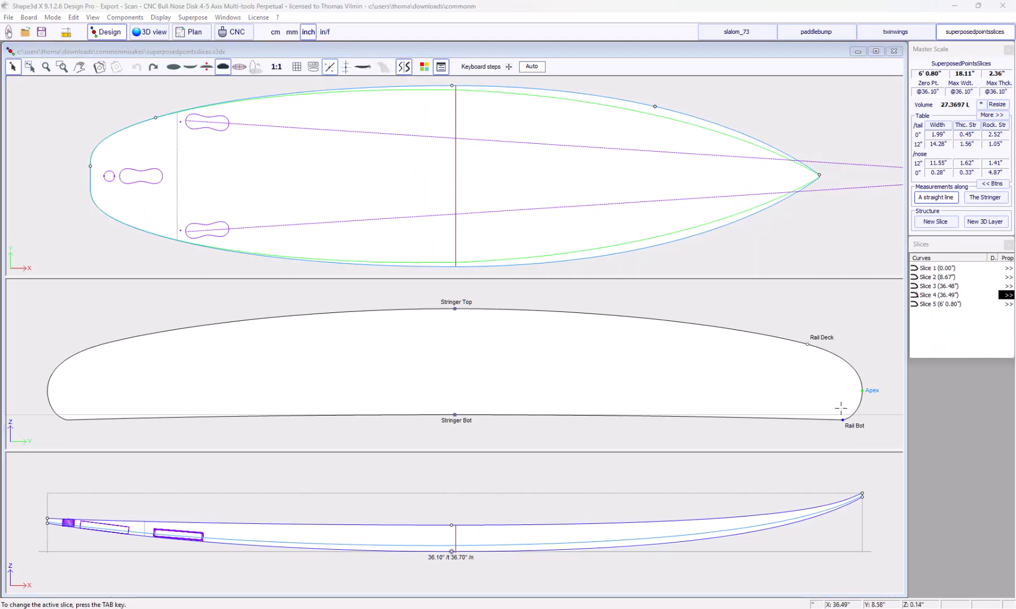
Pull the second tangent of Slice 4's Rail Bot point just behind the point, to Y 8.611" and Z -0.117"
{"action": "left_click", "coordinate": [844, 420]}
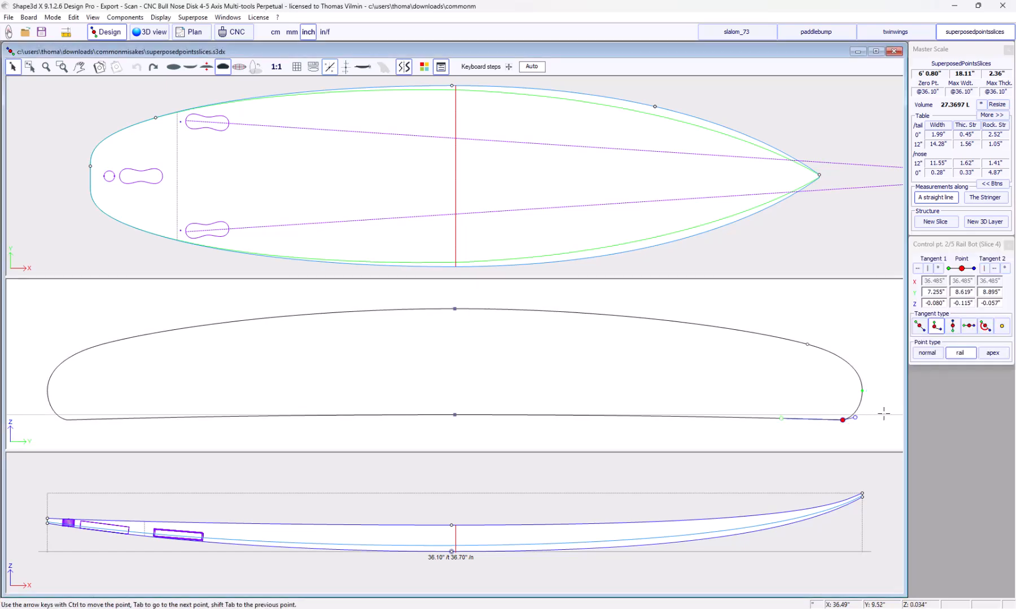
{"action": "scroll", "coordinate": [883, 414], "scroll_direction": "up", "scroll_amount": 4}
{"action": "scroll", "coordinate": [825, 393], "scroll_direction": "up", "scroll_amount": 2}
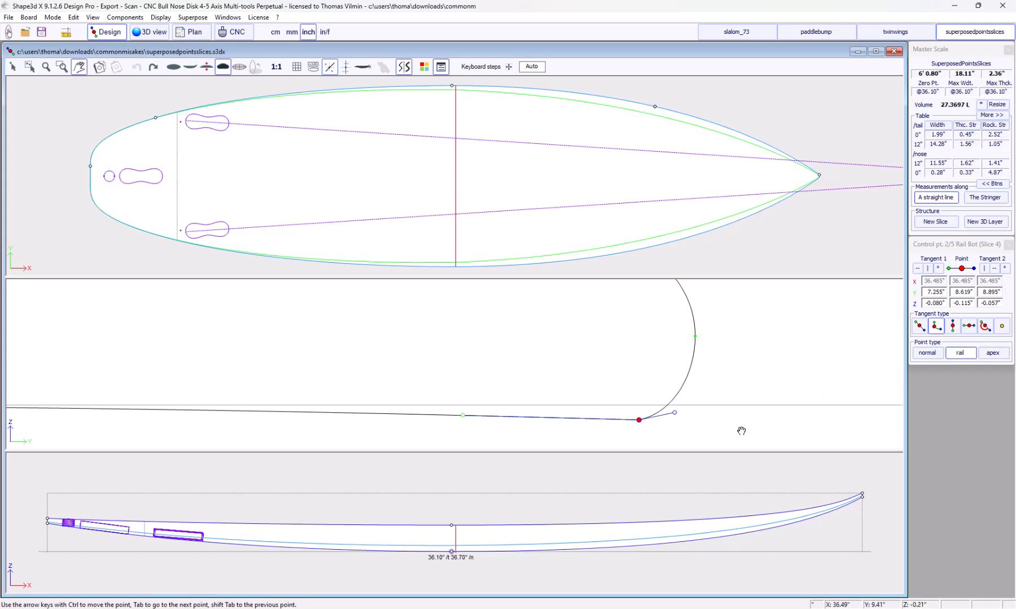
{"action": "right_click", "coordinate": [684, 418]}
{"action": "left_click_drag", "start_coordinate": [675, 414], "coordinate": [639, 420]}
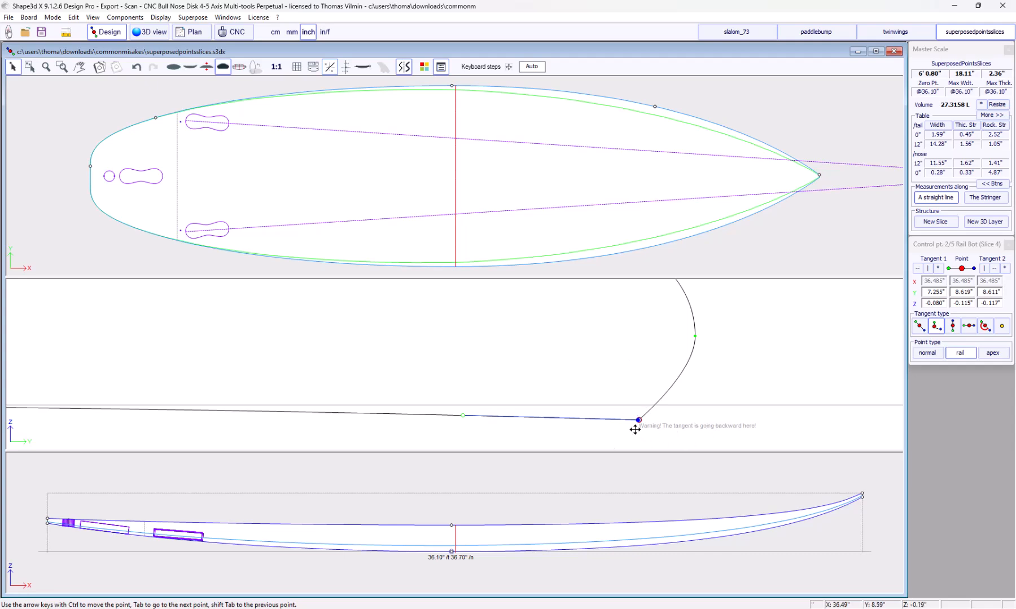
Examine up close the backward tangent and the curve's shape at Slice 4's Rail Bot point
{"action": "scroll", "coordinate": [635, 430], "scroll_direction": "up", "scroll_amount": 5}
{"action": "scroll", "coordinate": [556, 382], "scroll_direction": "up", "scroll_amount": 7}
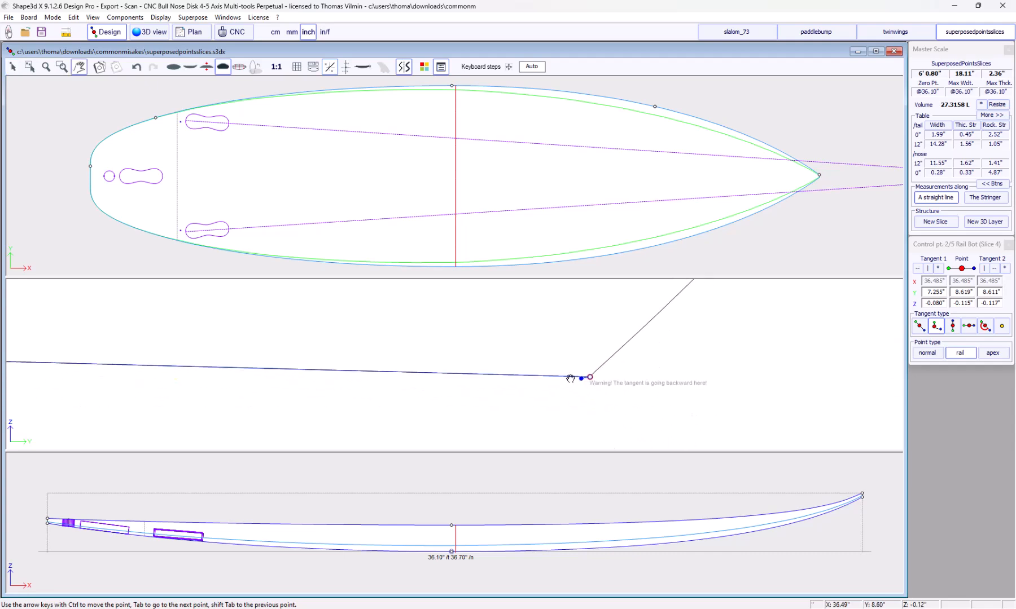
{"action": "scroll", "coordinate": [567, 360], "scroll_direction": "up", "scroll_amount": 4}
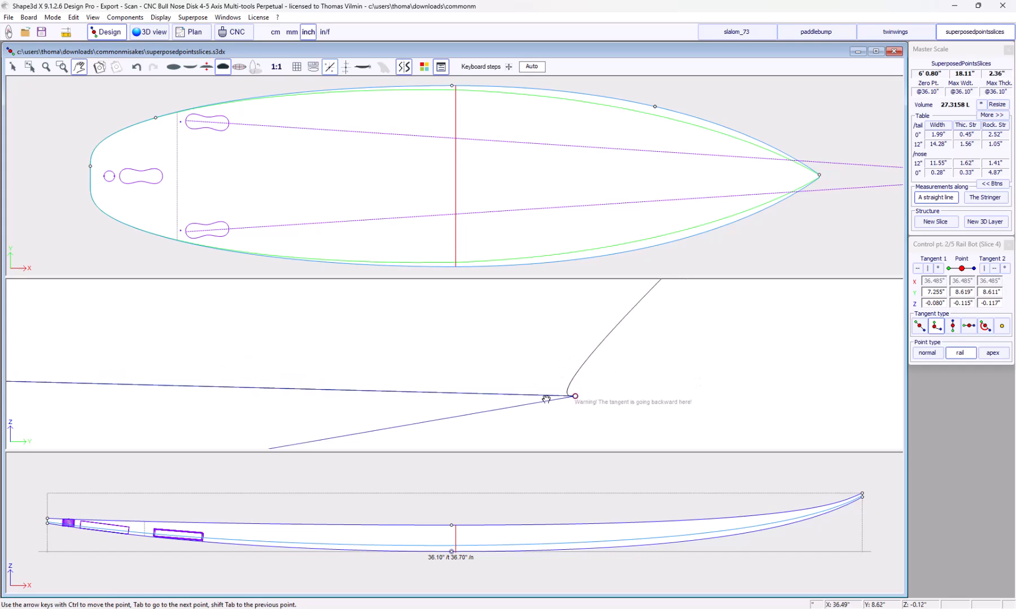
{"action": "left_click_drag", "start_coordinate": [553, 361], "coordinate": [566, 387]}
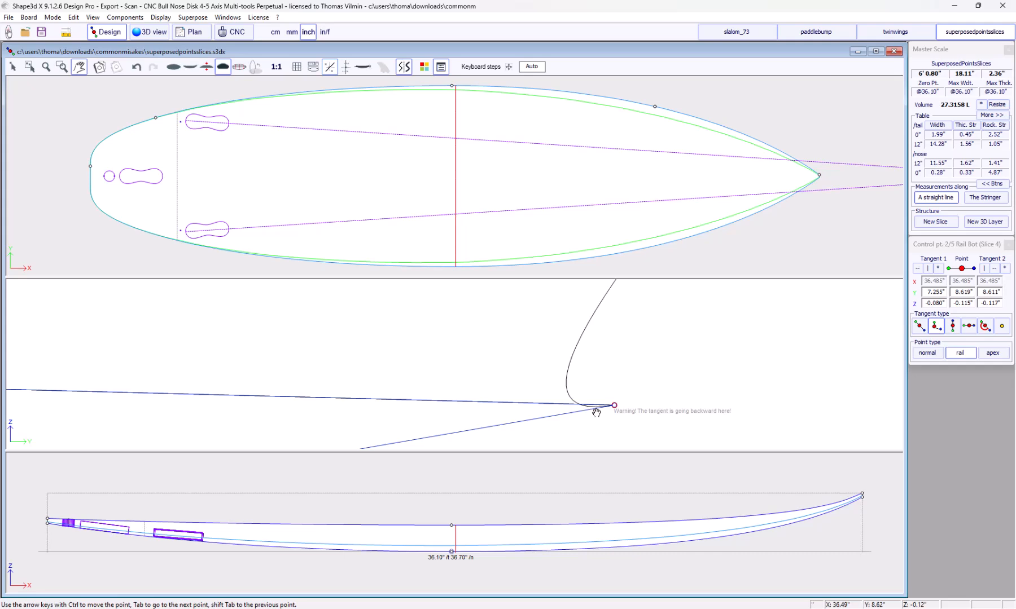
{"action": "scroll", "coordinate": [678, 399], "scroll_direction": "down", "scroll_amount": 3}
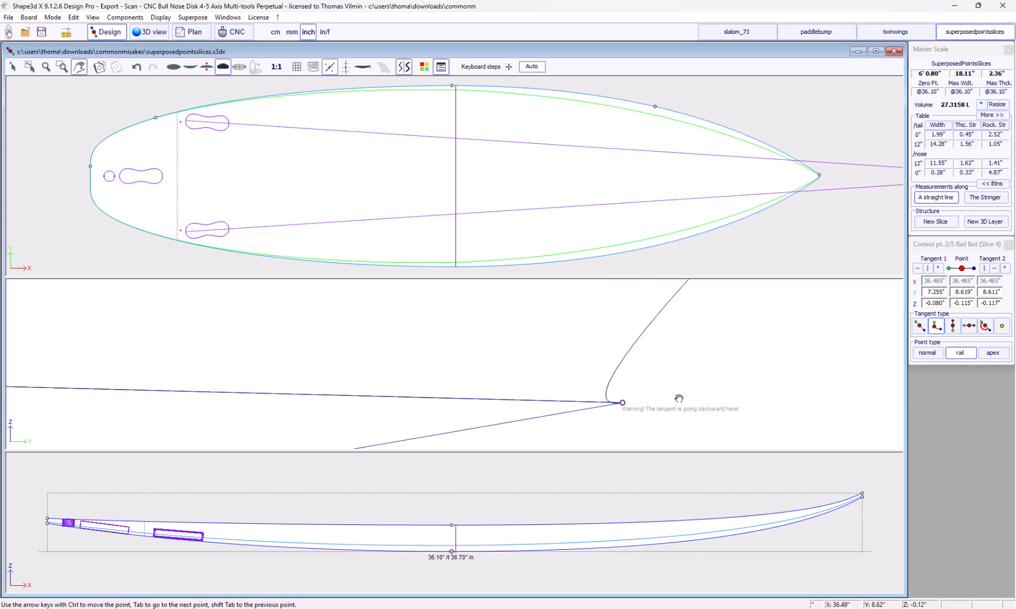
{"action": "scroll", "coordinate": [727, 391], "scroll_direction": "down", "scroll_amount": 3}
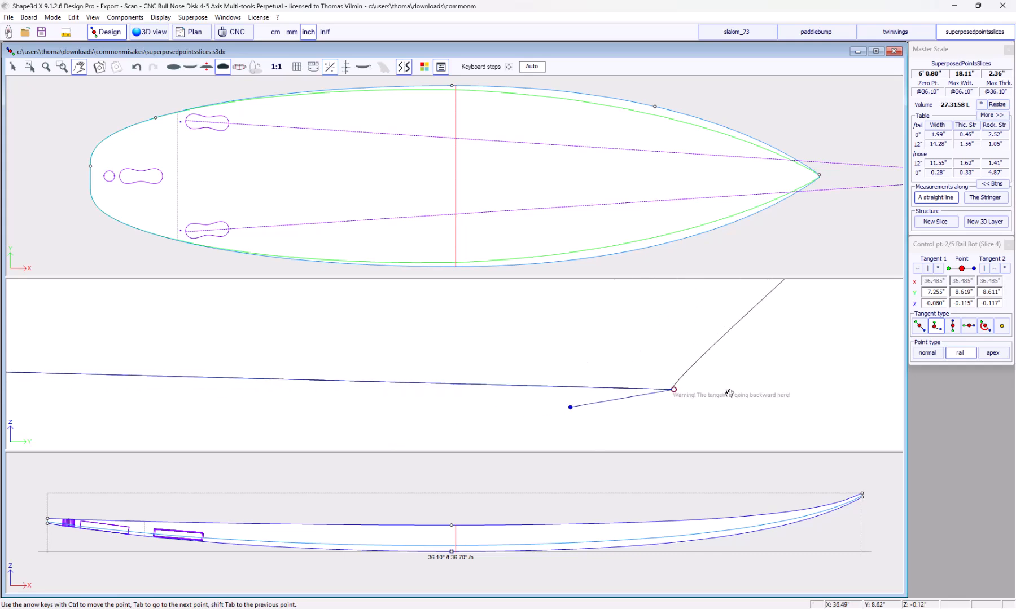
{"action": "scroll", "coordinate": [705, 428], "scroll_direction": "down", "scroll_amount": 4}
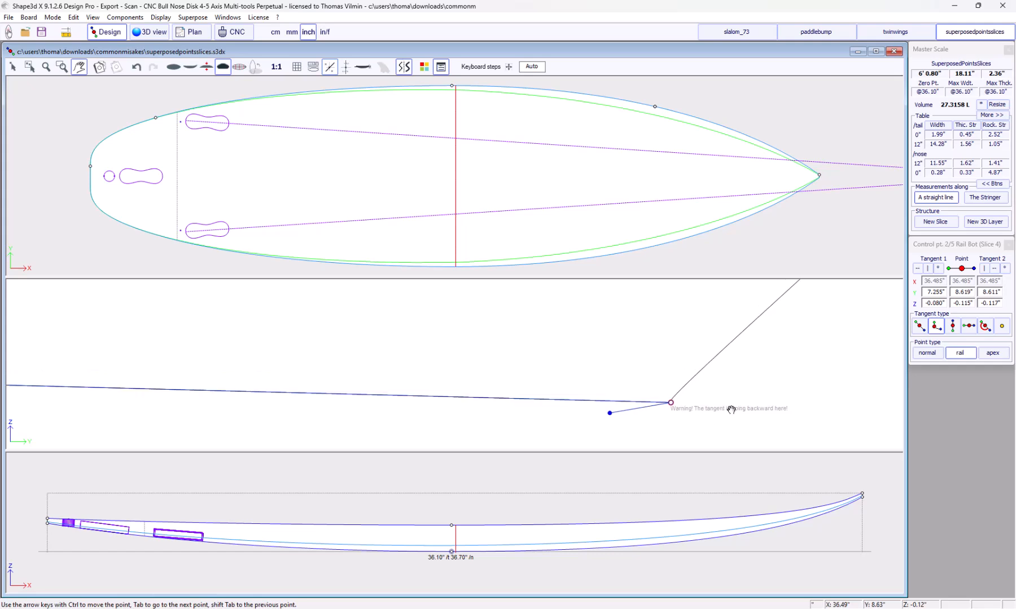
{"action": "scroll", "coordinate": [738, 413], "scroll_direction": "up", "scroll_amount": 4}
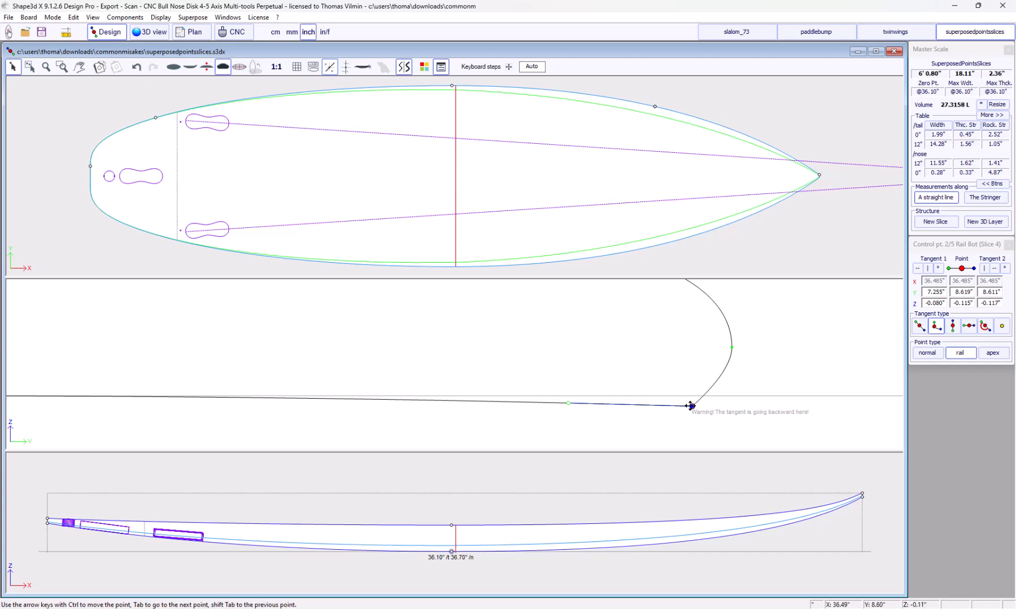
Try the Rail Bot point's second tangent at Y 8.737" and Z -0.017", and undo the tangent changes
{"action": "left_click_drag", "start_coordinate": [689, 406], "coordinate": [702, 397]}
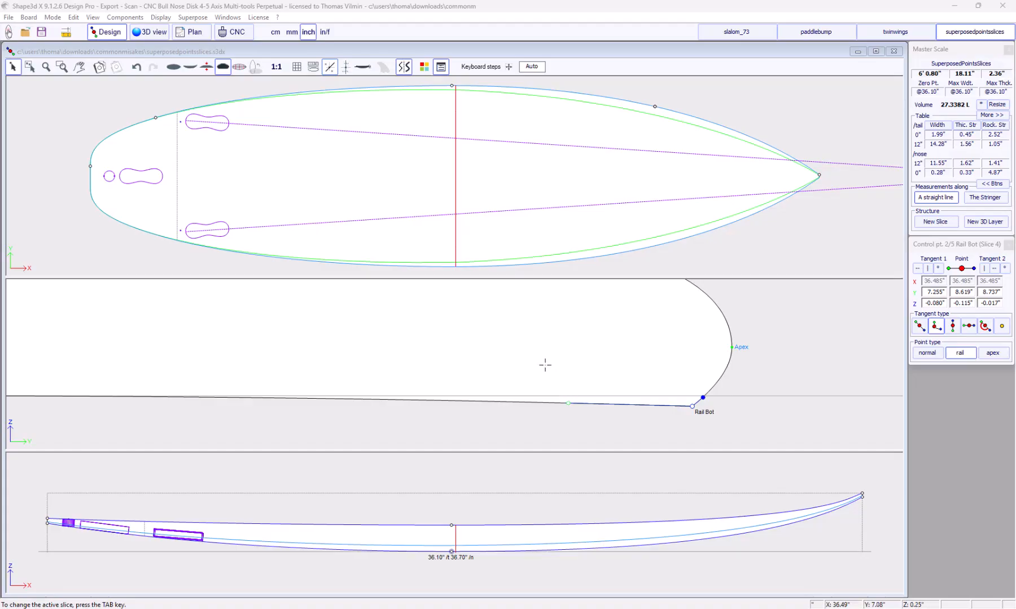
{"action": "left_click", "coordinate": [137, 67]}
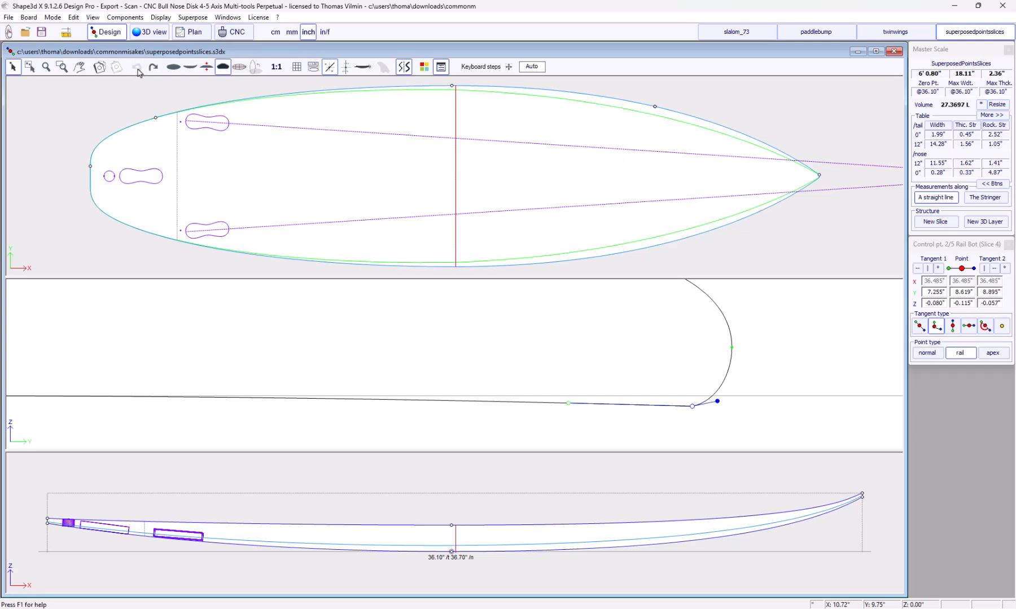
Select the Apex control point of Slice 3 to inspect its tangents, and deselect it
{"action": "left_click", "coordinate": [456, 174]}
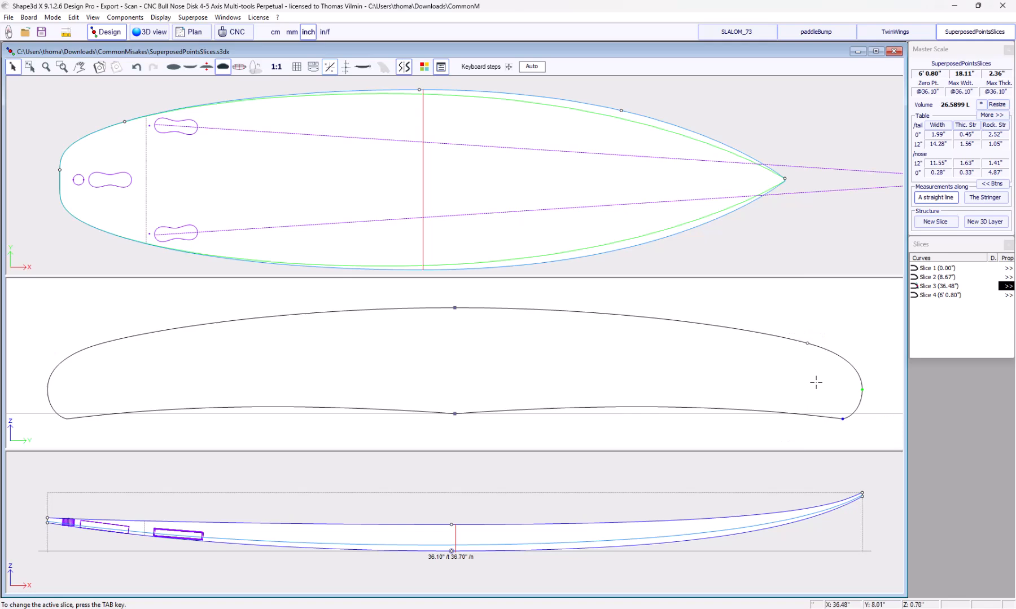
{"action": "left_click", "coordinate": [861, 390]}
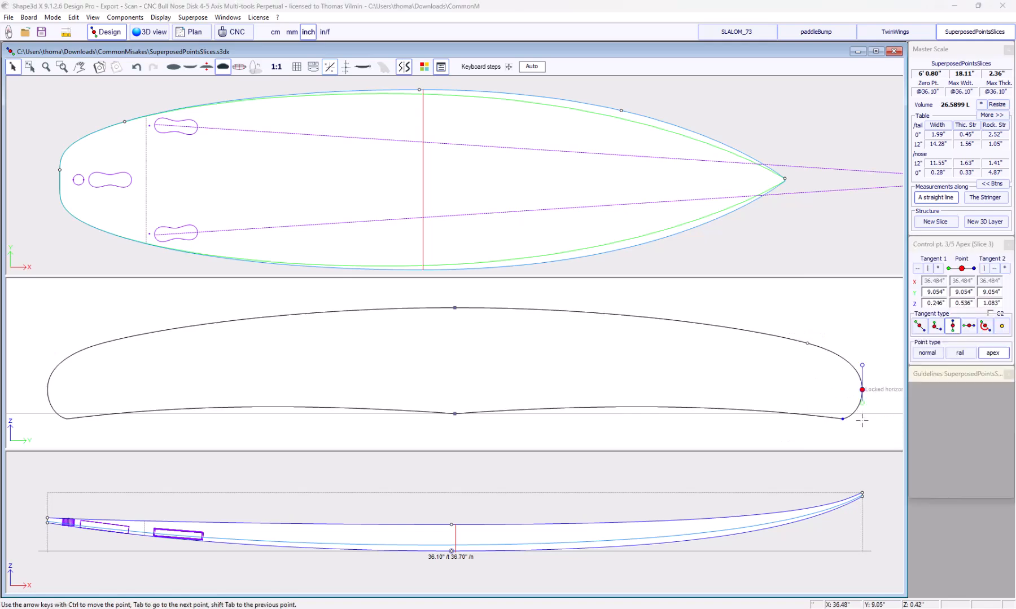
{"action": "left_click", "coordinate": [843, 390]}
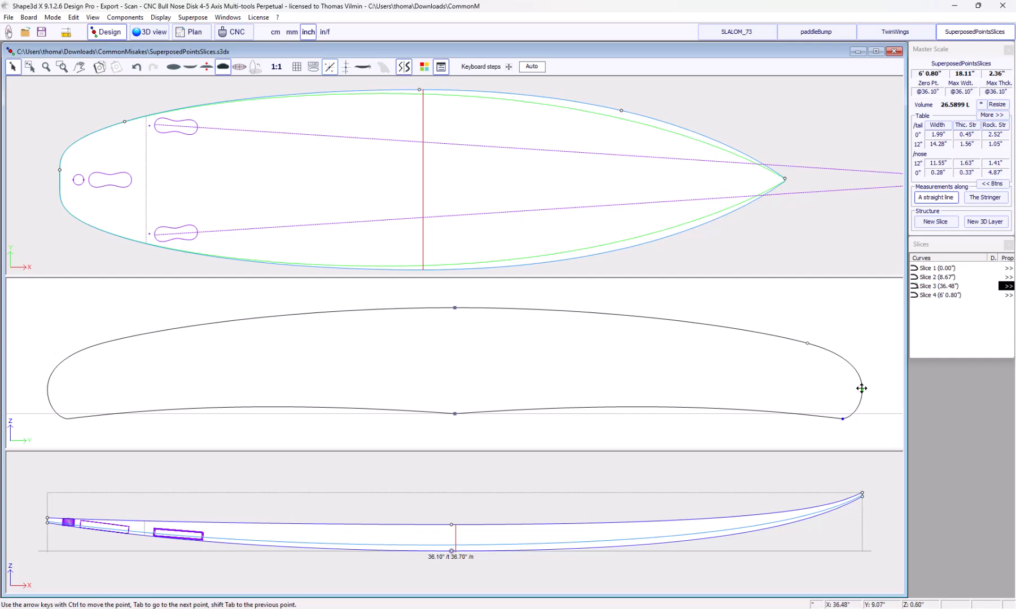
Inspect the tangents of Slice 3's Apex and bottom rail control points
{"action": "left_click", "coordinate": [862, 391]}
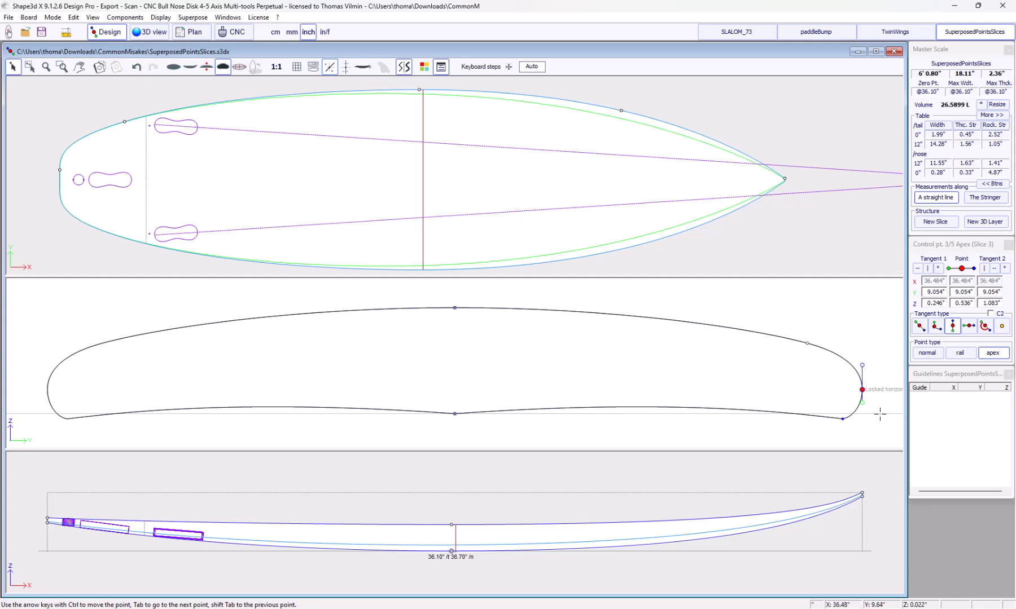
{"action": "left_click", "coordinate": [845, 426]}
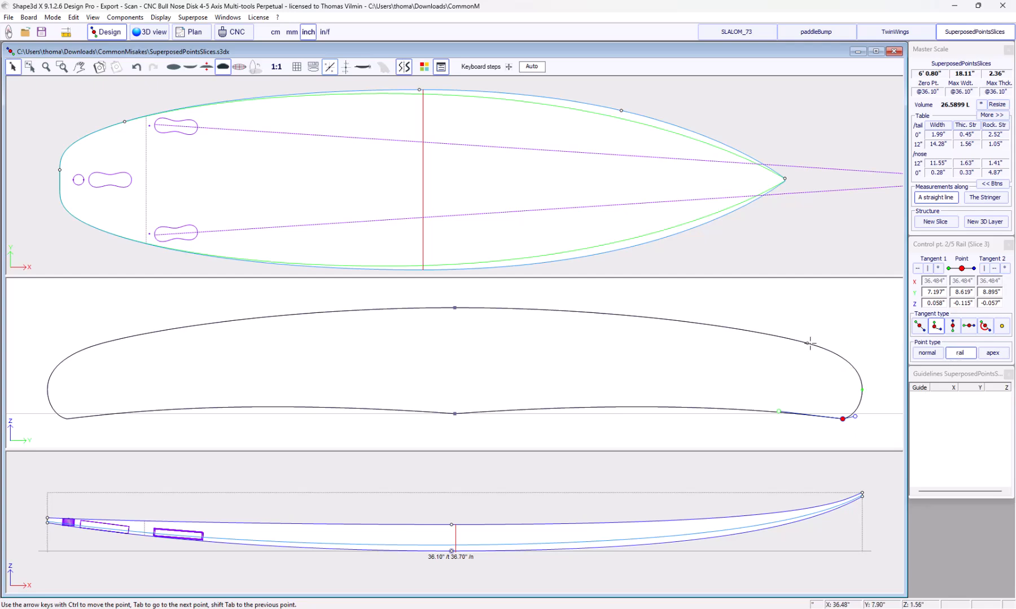
{"action": "left_click", "coordinate": [865, 389]}
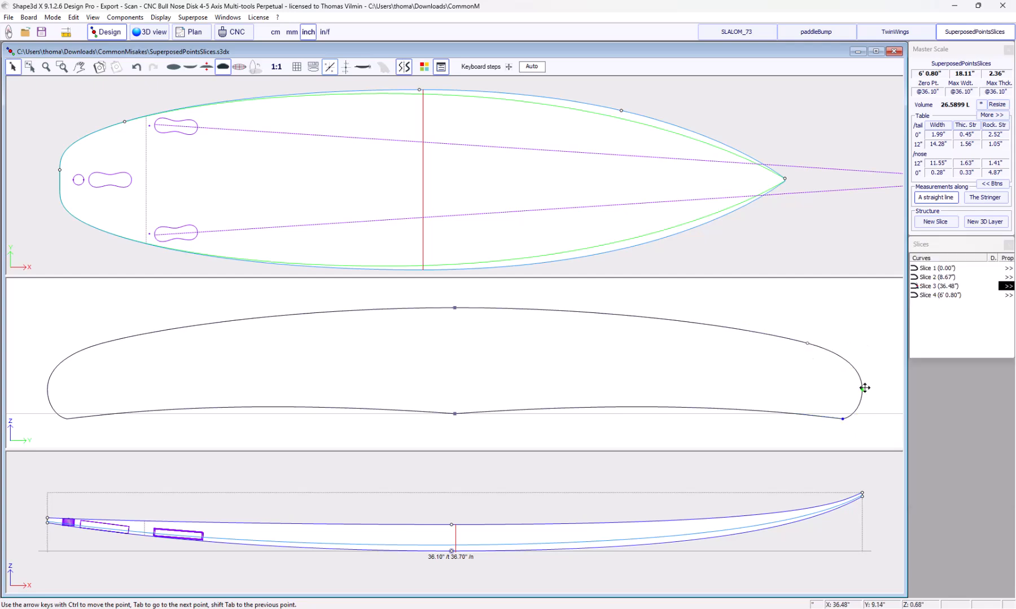
{"action": "left_click", "coordinate": [863, 389]}
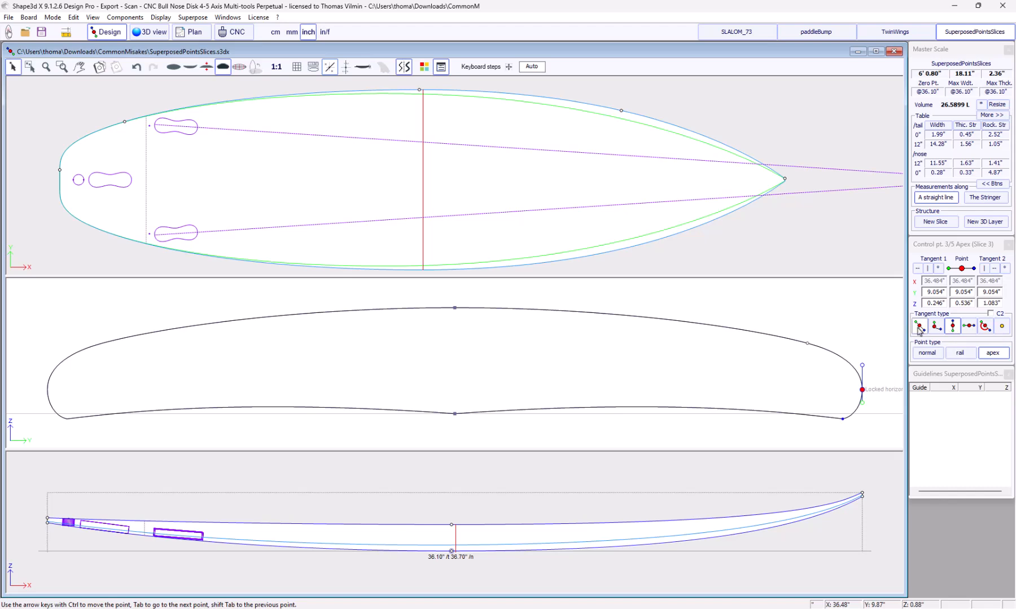
{"action": "left_click", "coordinate": [873, 373]}
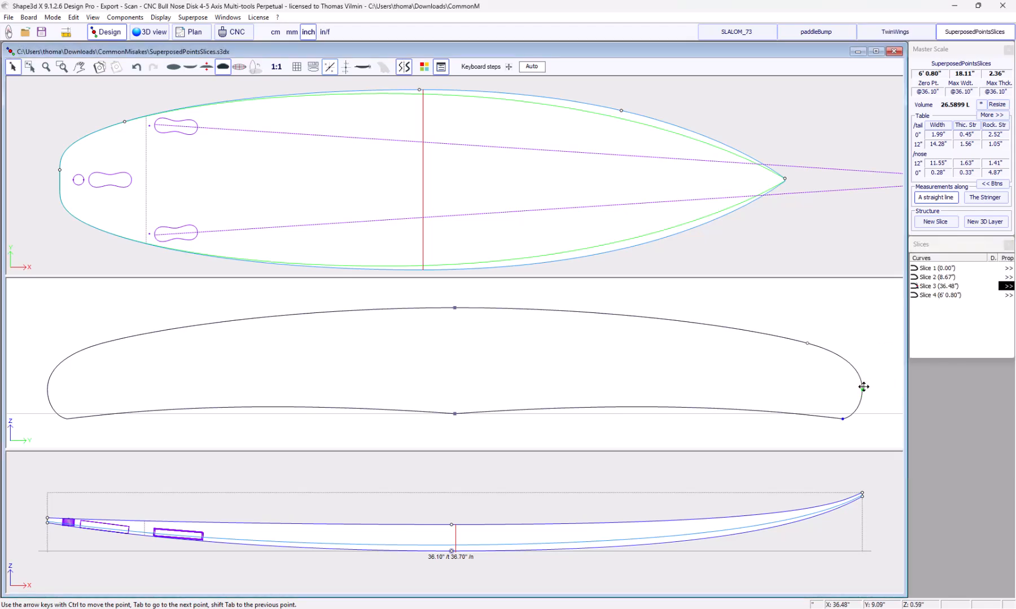
Tilt Slice 3's Apex tangents with a free continuous angle, placing the second tangent at Y 9.266" and Z 1.198"
{"action": "left_click", "coordinate": [862, 388]}
{"action": "mouse_move", "coordinate": [862, 367]}
{"action": "left_mouse_down"}
{"action": "mouse_move", "coordinate": [868, 352]}
{"action": "mouse_move", "coordinate": [869, 366]}
{"action": "left_mouse_up"}
{"action": "left_click", "coordinate": [881, 399]}
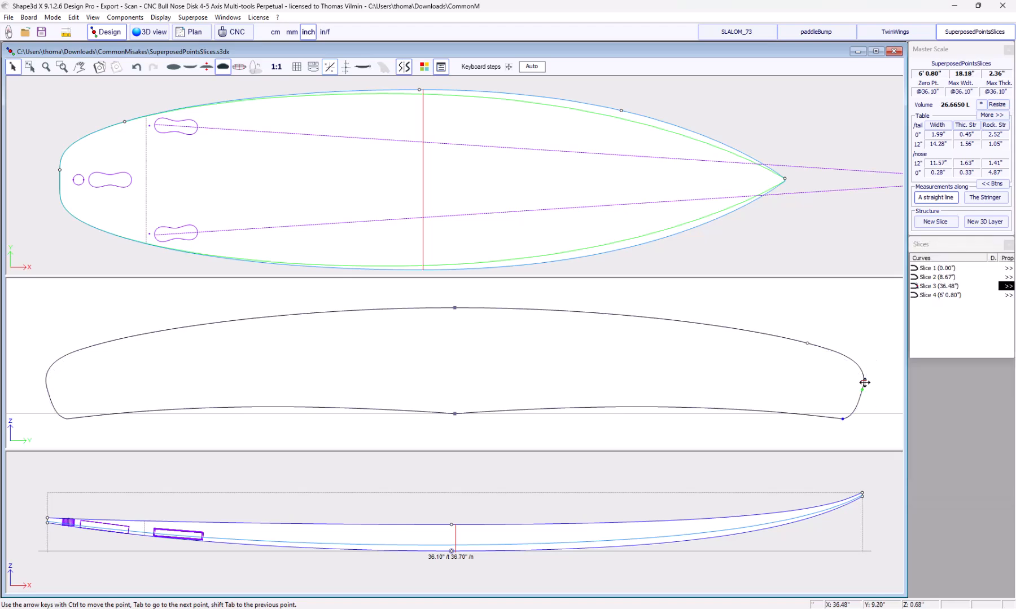
{"action": "scroll", "coordinate": [872, 382], "scroll_direction": "up", "scroll_amount": 3}
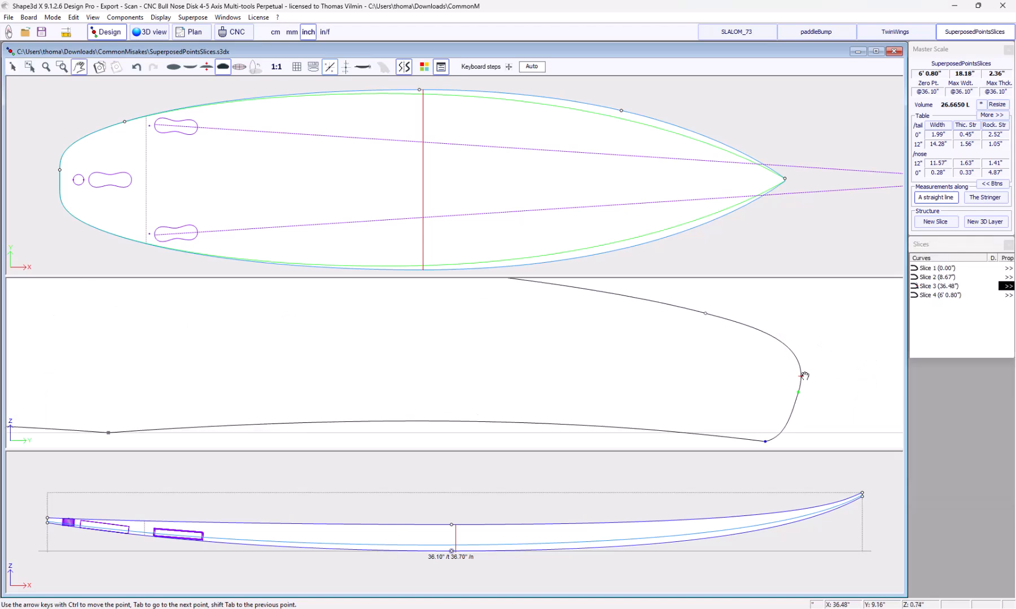
{"action": "scroll", "coordinate": [834, 360], "scroll_direction": "down", "scroll_amount": 2}
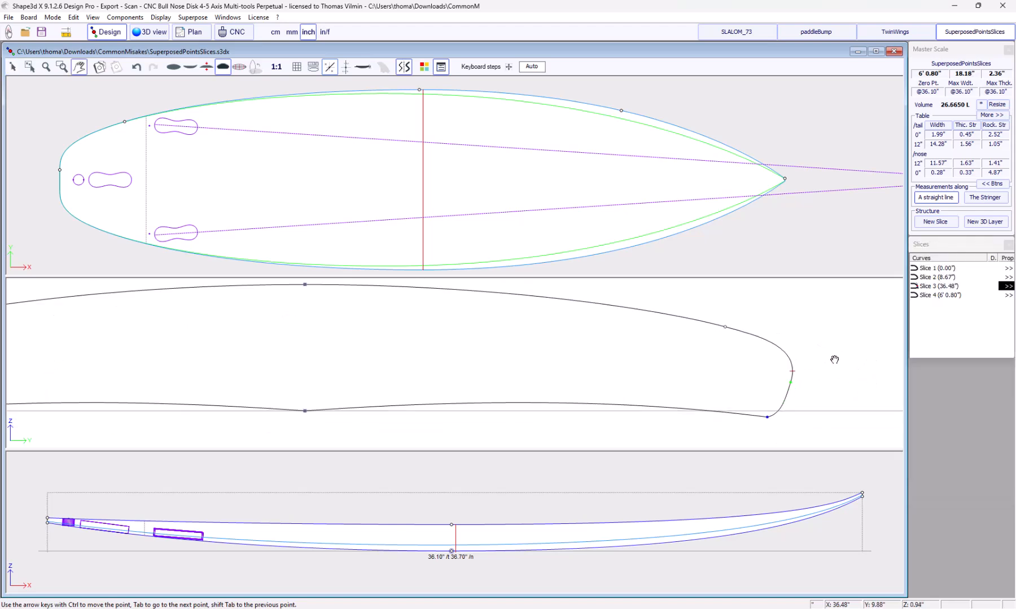
Set the tangents of Slice 3's Apex point to vertical, and check the bottom rail point's tangents
{"action": "left_click", "coordinate": [791, 383]}
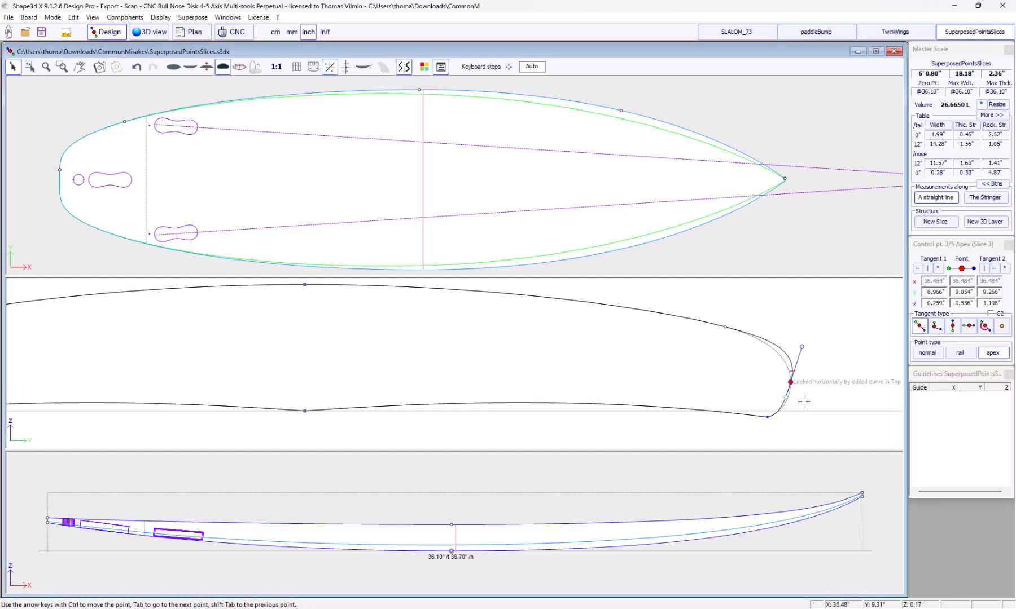
{"action": "left_click", "coordinate": [952, 326]}
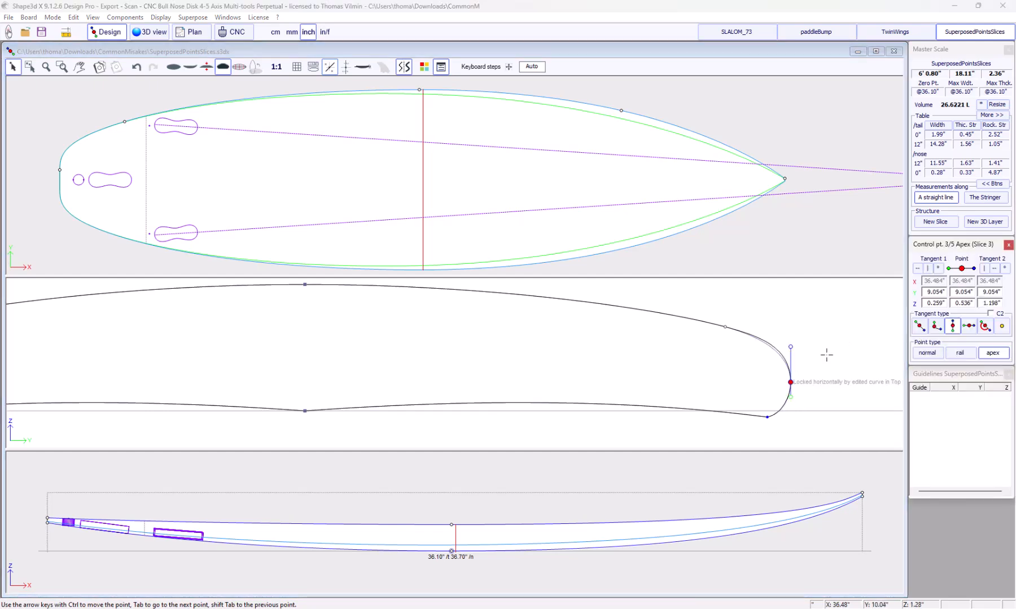
{"action": "scroll", "coordinate": [833, 373], "scroll_direction": "down", "scroll_amount": 1}
{"action": "left_click", "coordinate": [769, 404]}
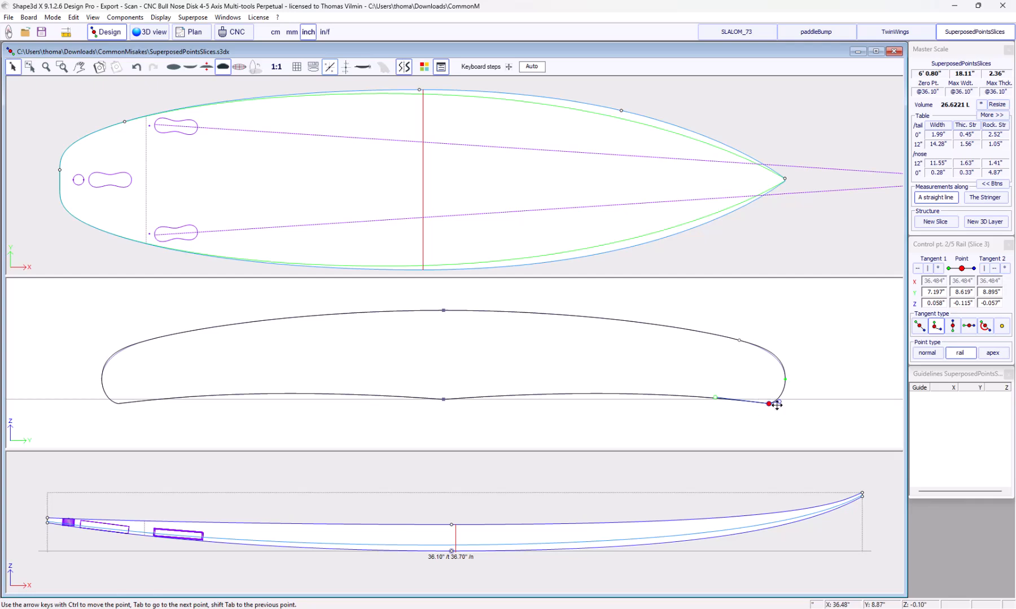
{"action": "left_click", "coordinate": [812, 377]}
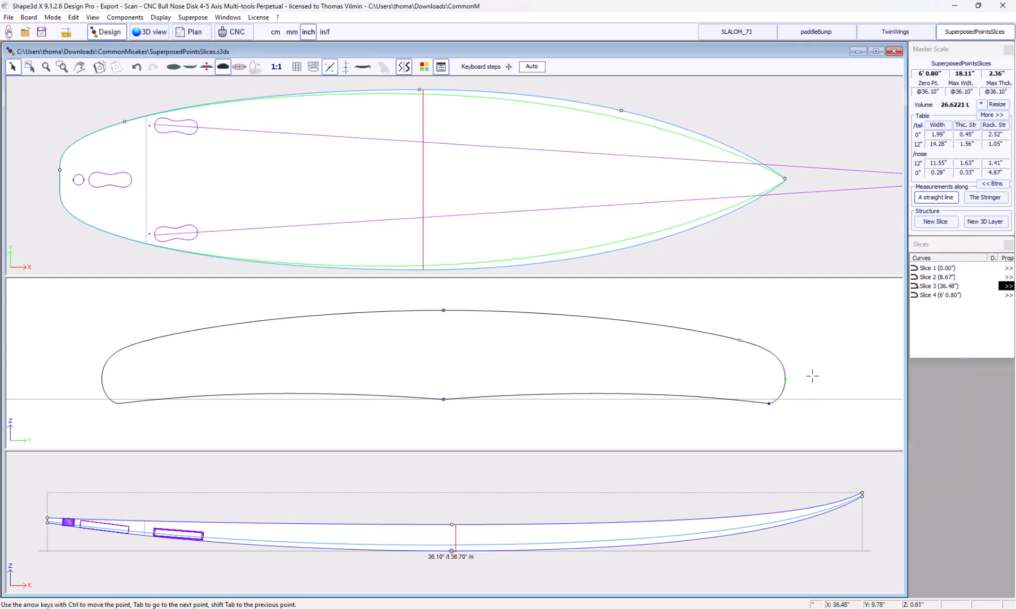
Change the point type of Slice 3's Deck 1 control point from normal to rail
{"action": "left_click", "coordinate": [739, 340]}
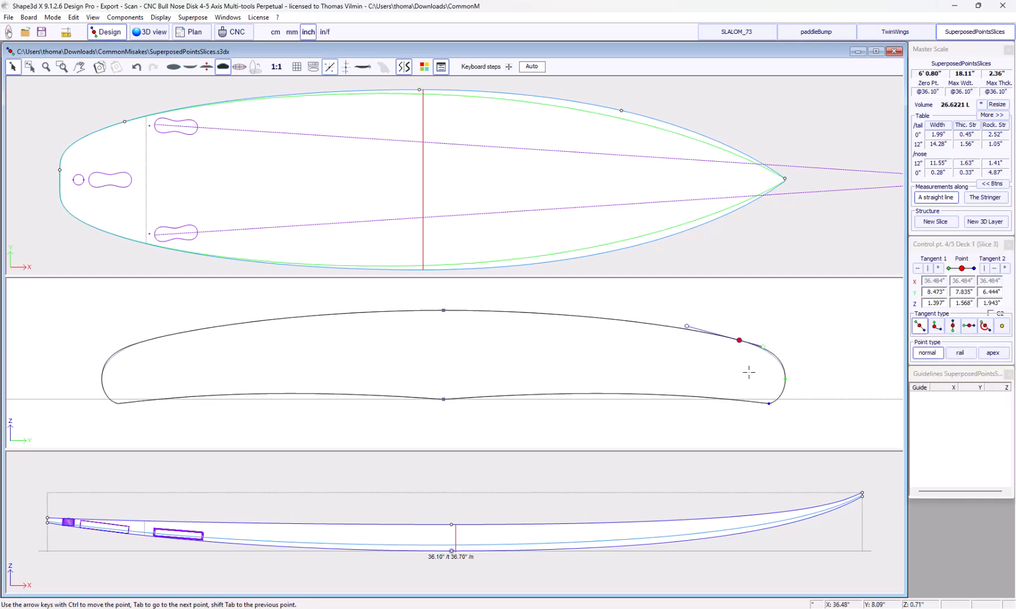
{"action": "left_click", "coordinate": [960, 353]}
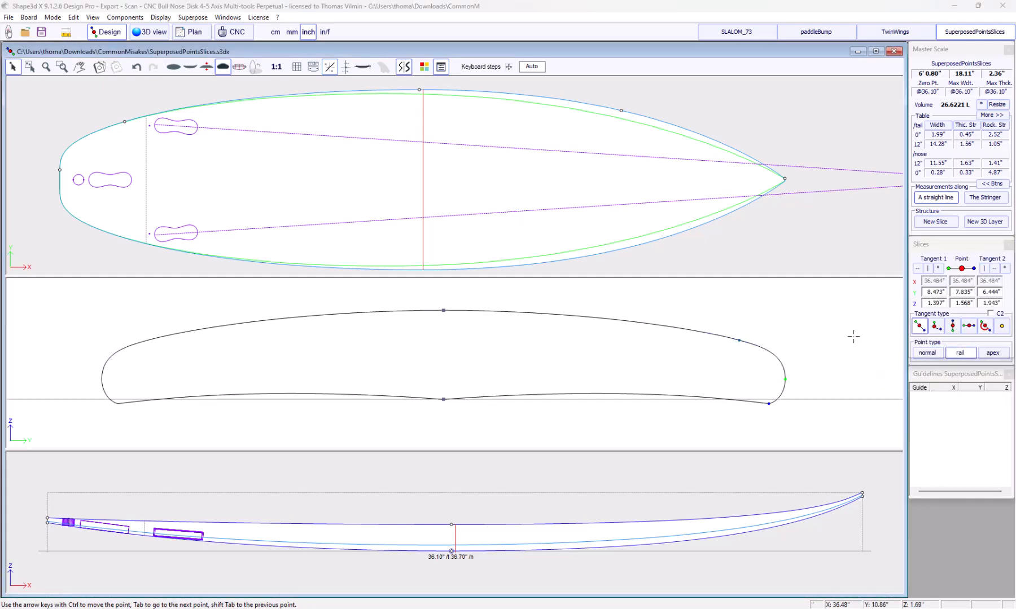
{"action": "left_click", "coordinate": [852, 335]}
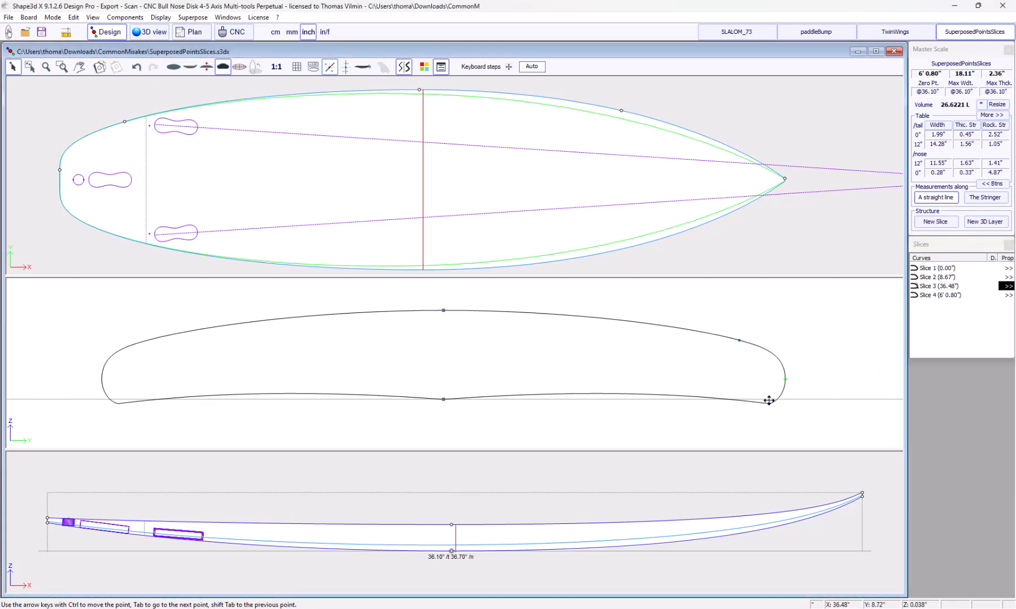
{"action": "left_click", "coordinate": [739, 341]}
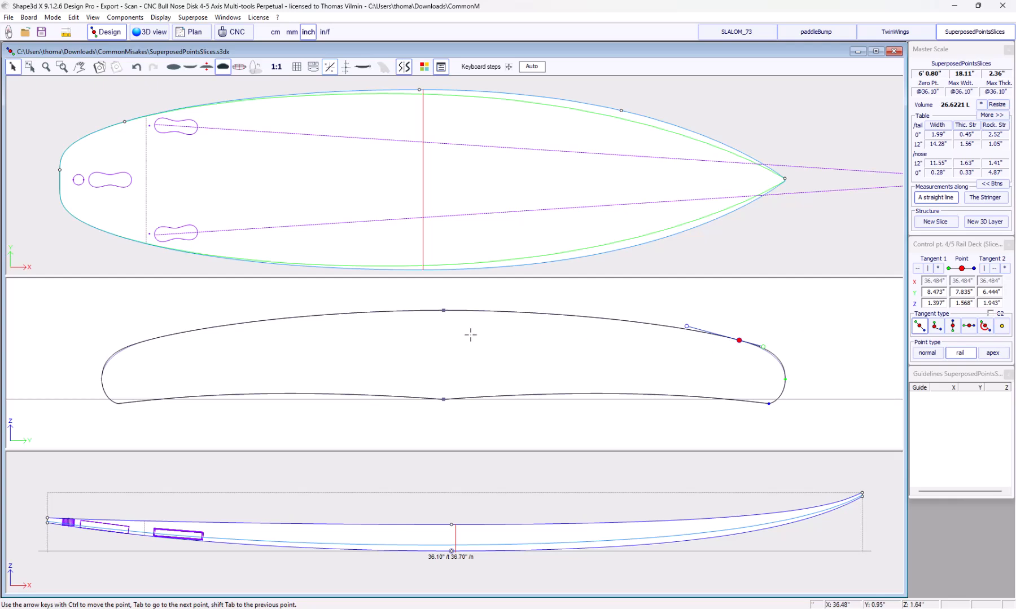
Inspect the tangent of Slice 3's Stringer Top control point
{"action": "left_click", "coordinate": [444, 310]}
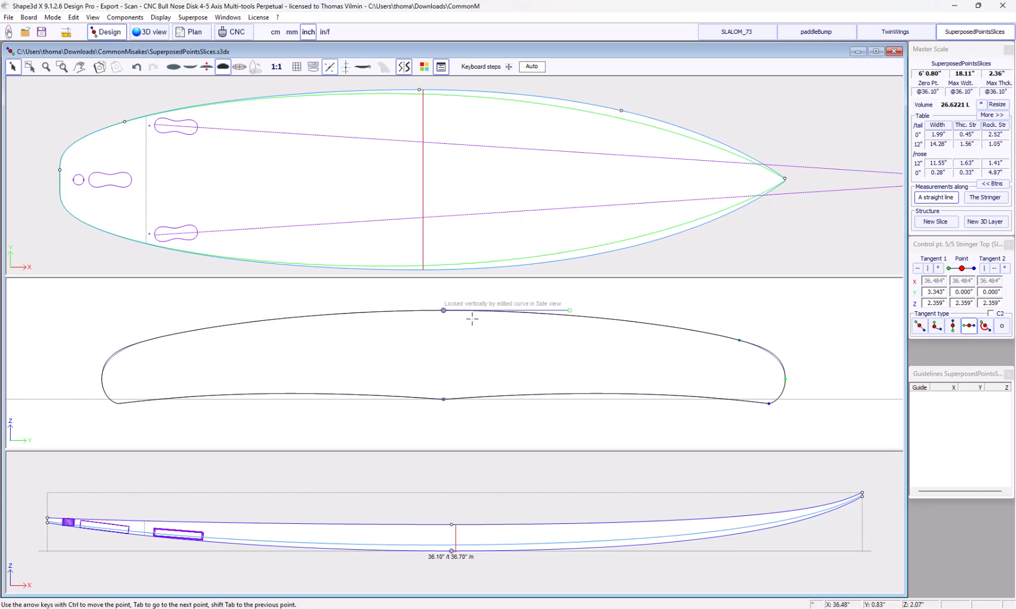
{"action": "left_click", "coordinate": [446, 320]}
{"action": "left_click", "coordinate": [444, 311]}
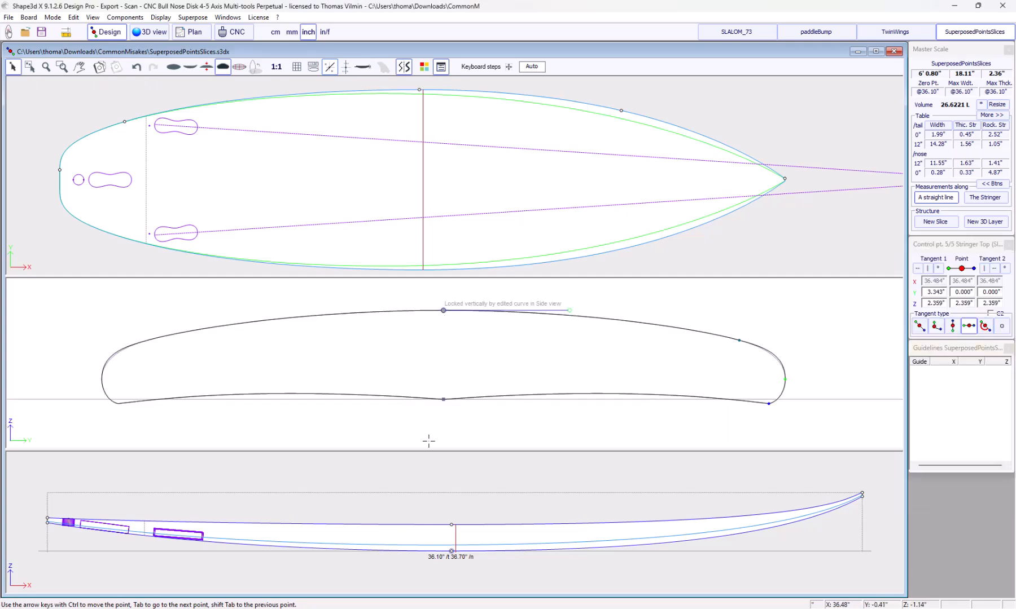
Try a horizontal tangent at Slice 3's Stringer Bot point, and place a free-angle second tangent at Y 3.511" and Z 0.417"
{"action": "left_click", "coordinate": [443, 400]}
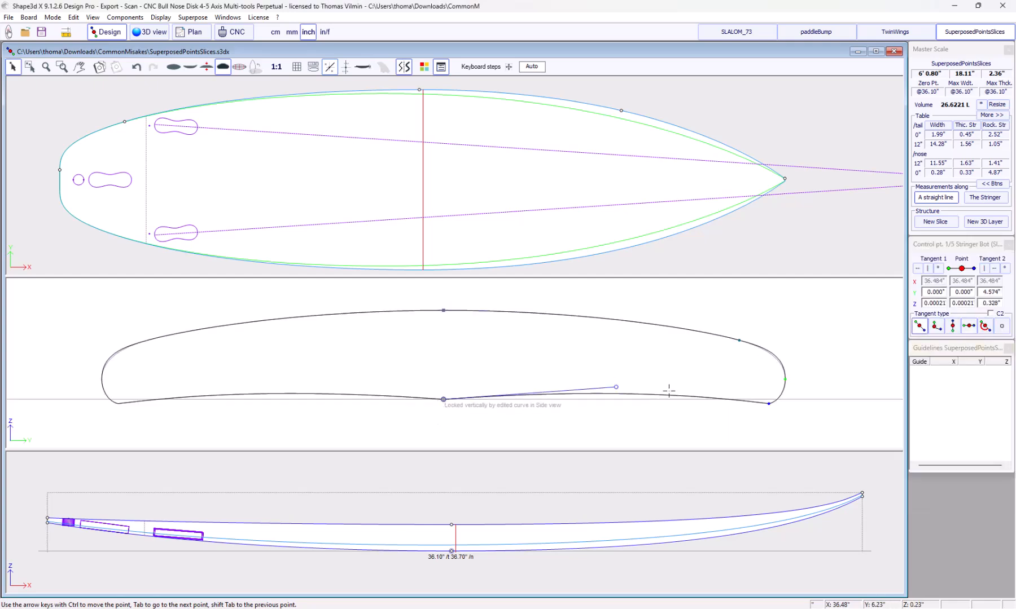
{"action": "left_click_drag", "start_coordinate": [619, 387], "coordinate": [603, 361]}
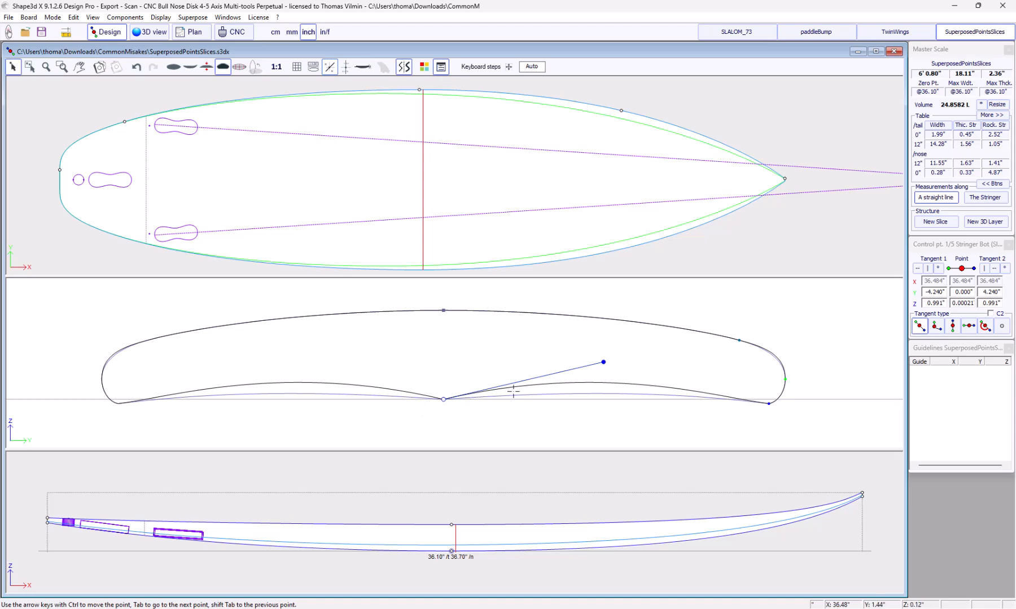
{"action": "left_click", "coordinate": [968, 328]}
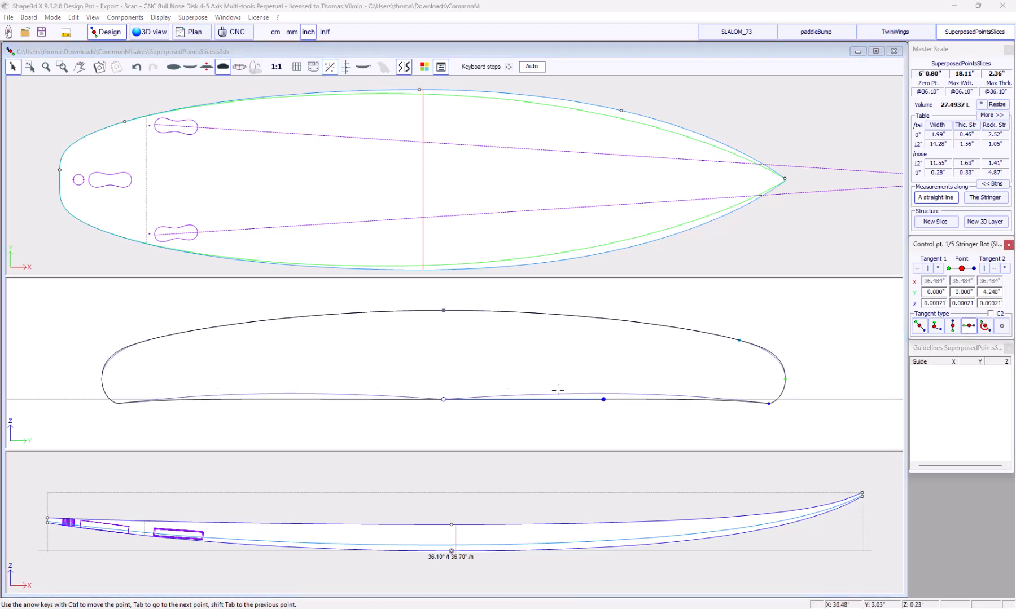
{"action": "left_click", "coordinate": [919, 326]}
{"action": "left_click_drag", "start_coordinate": [603, 400], "coordinate": [576, 384]}
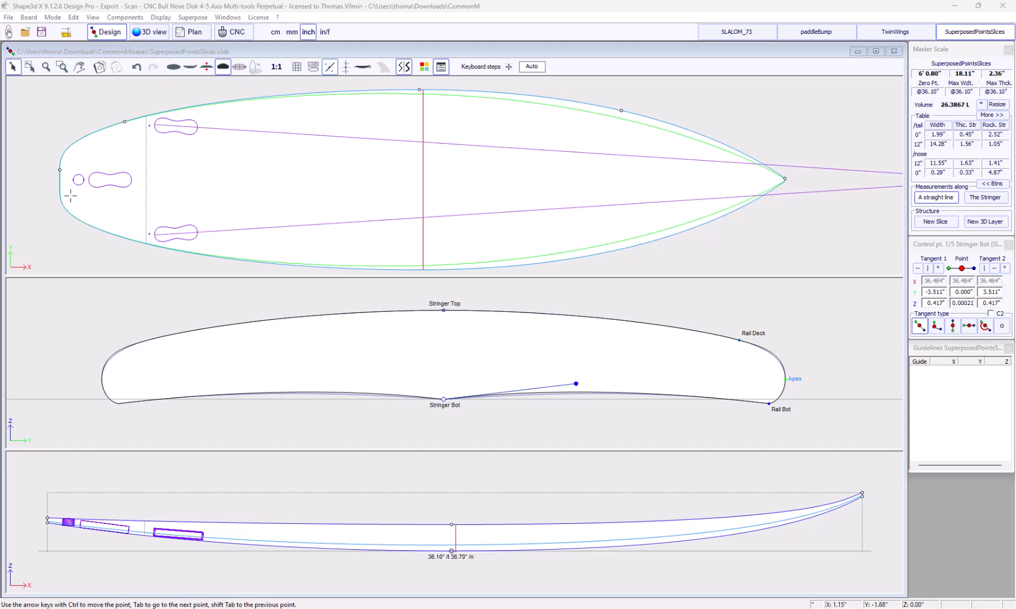
Display Slice 1 and move the outline's tail Apex point onto the stringer, at Y 0.000"
{"action": "left_click", "coordinate": [63, 182]}
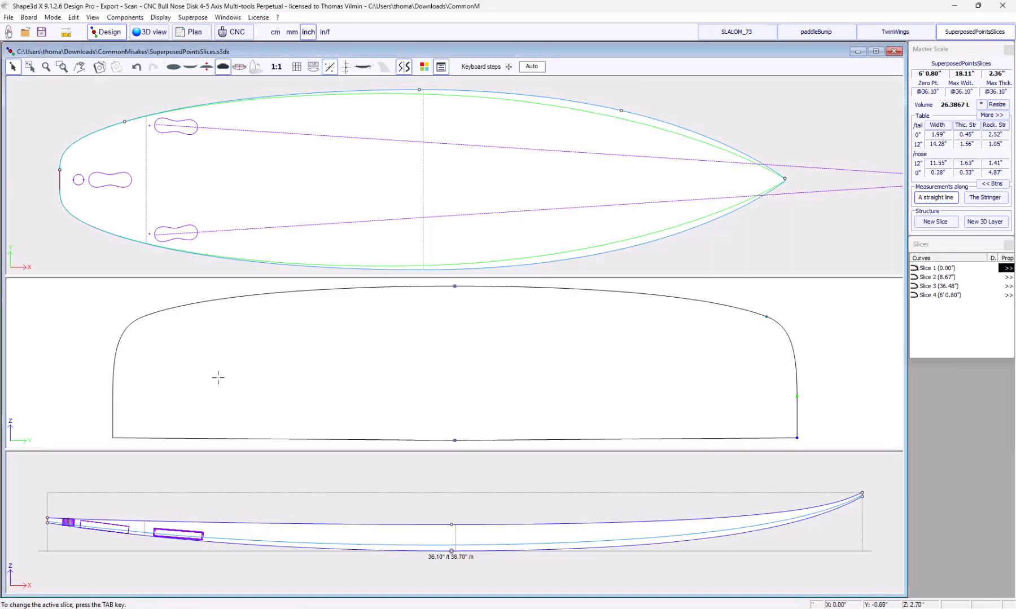
{"action": "left_click", "coordinate": [60, 170]}
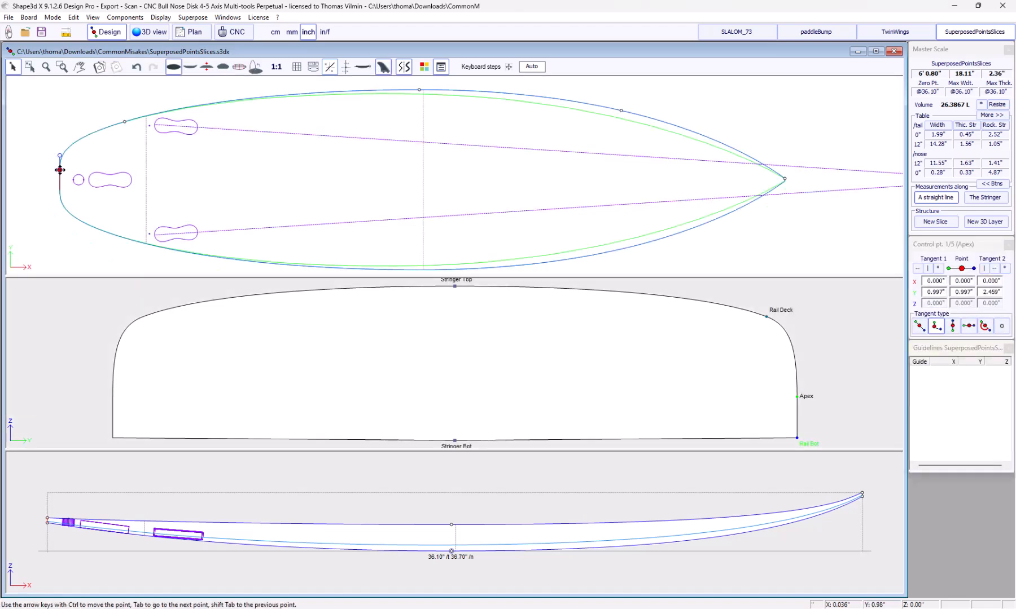
{"action": "left_click_drag", "start_coordinate": [60, 170], "coordinate": [60, 189]}
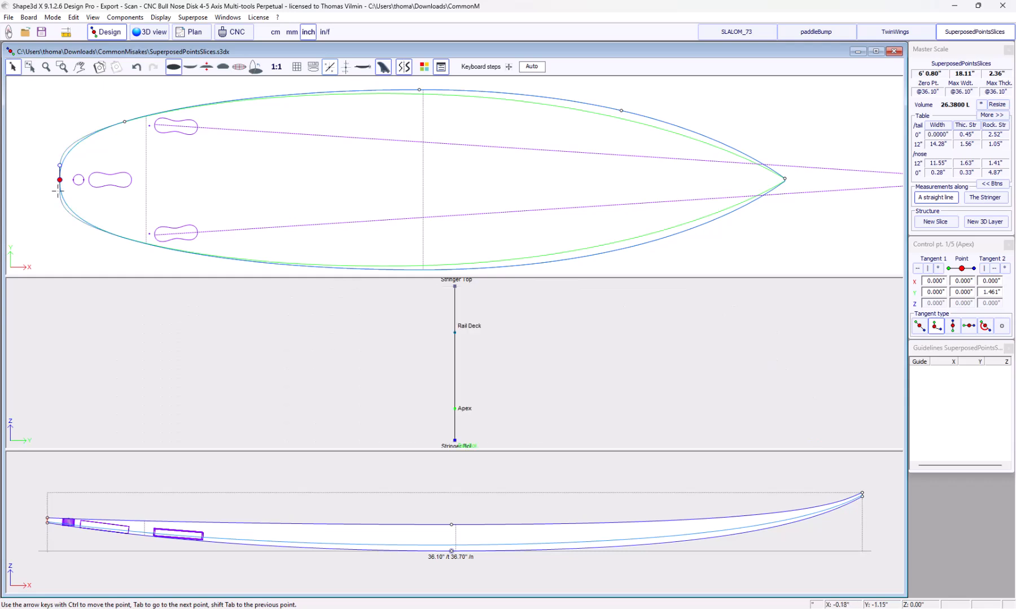
Examine the control points of the collapsed Slice 1, including its Apex point
{"action": "scroll", "coordinate": [432, 357], "scroll_direction": "down", "scroll_amount": 2}
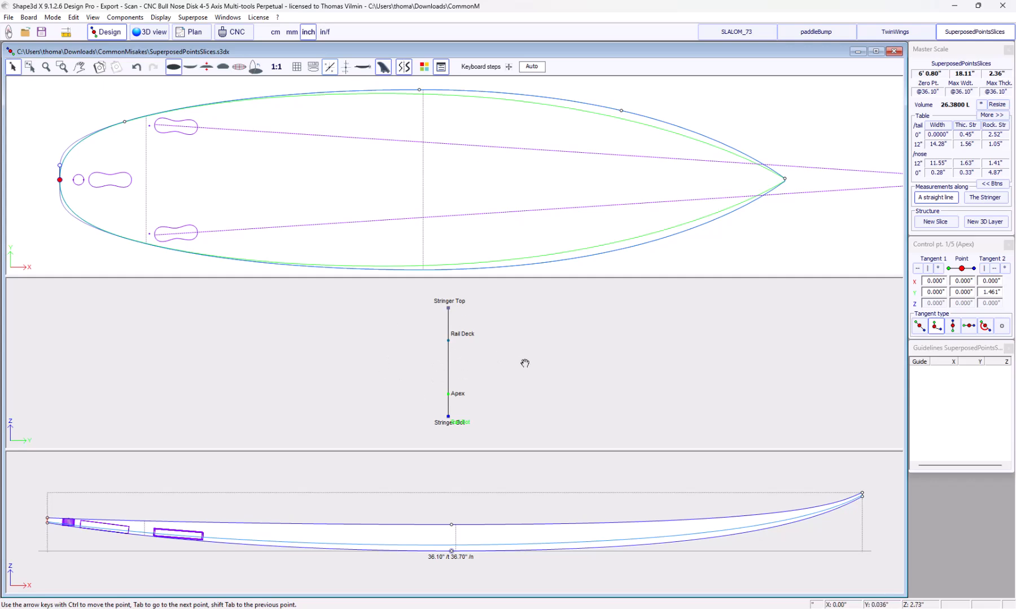
{"action": "left_click", "coordinate": [562, 364]}
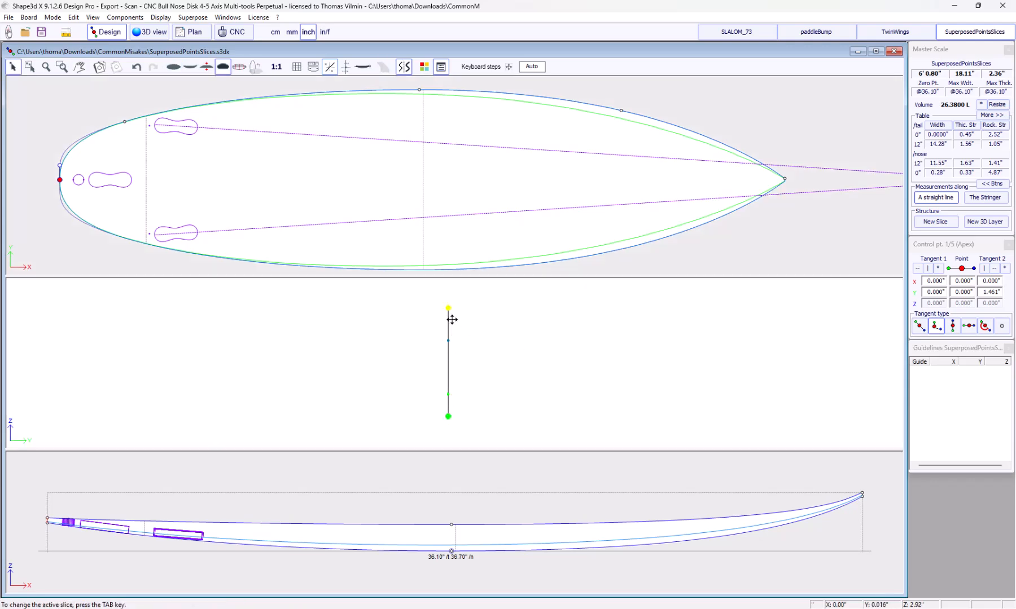
{"action": "left_click", "coordinate": [449, 395]}
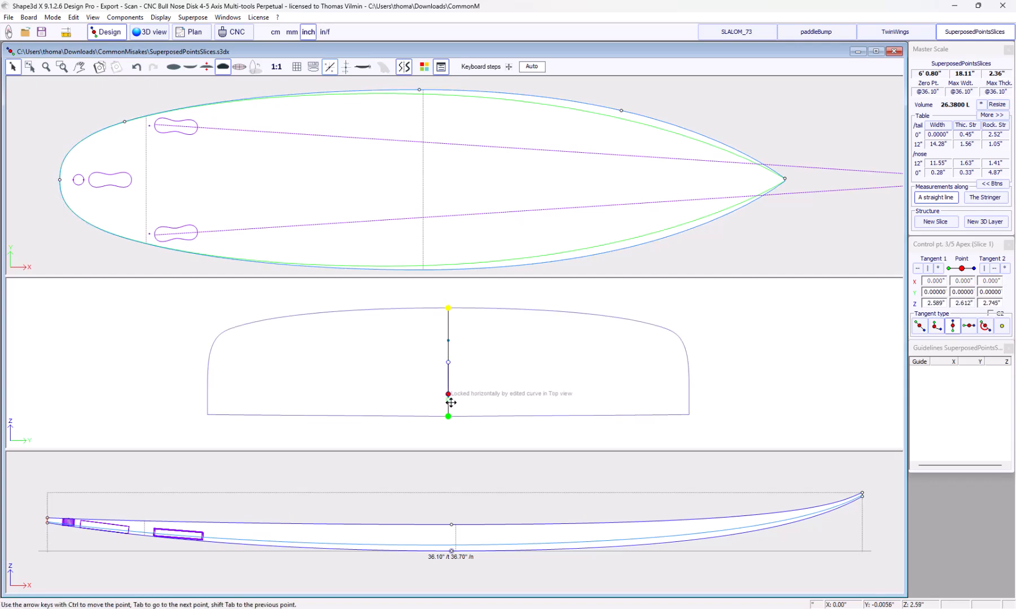
{"action": "left_click", "coordinate": [715, 336]}
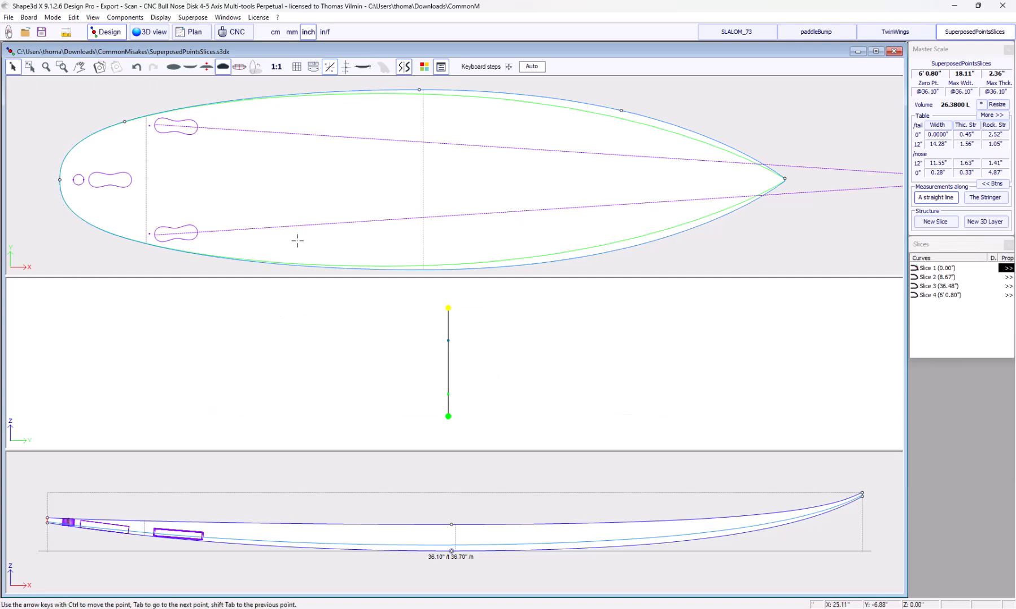
Set the Y position of the outline's tail Apex point to 0.0001"
{"action": "left_click", "coordinate": [148, 151]}
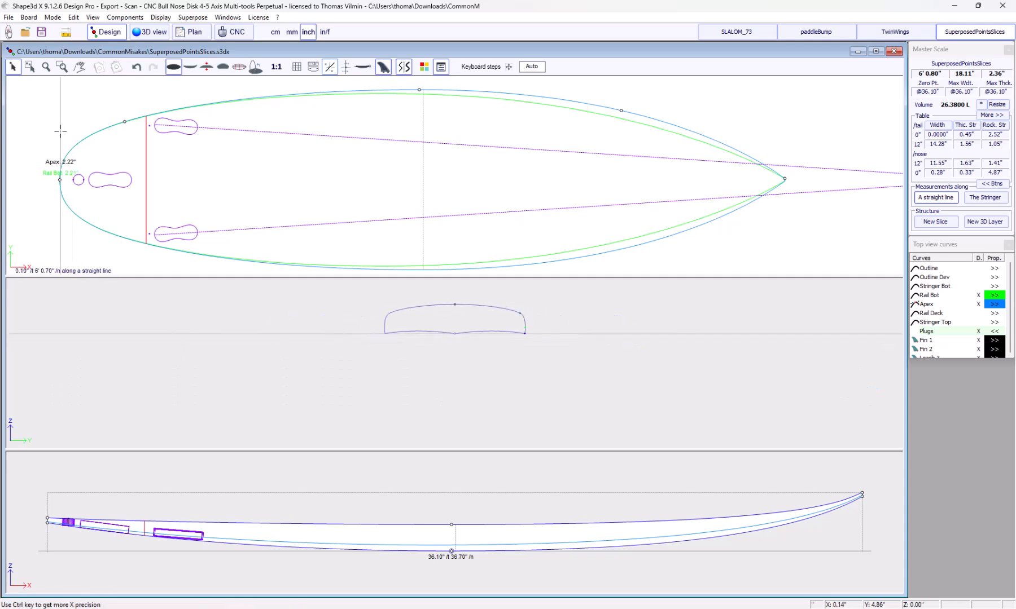
{"action": "left_click", "coordinate": [59, 179]}
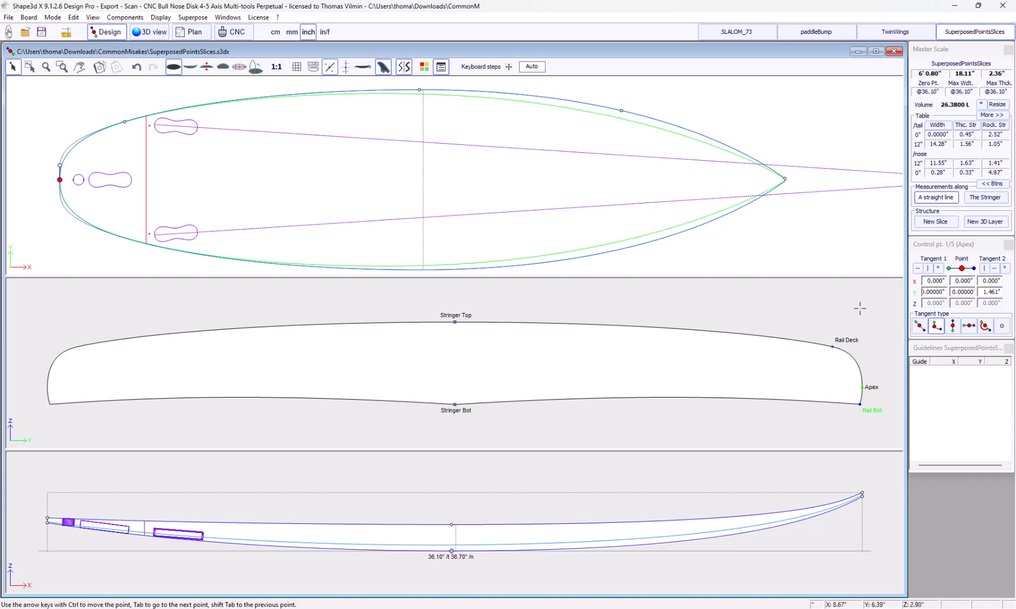
{"action": "left_click", "coordinate": [970, 292]}
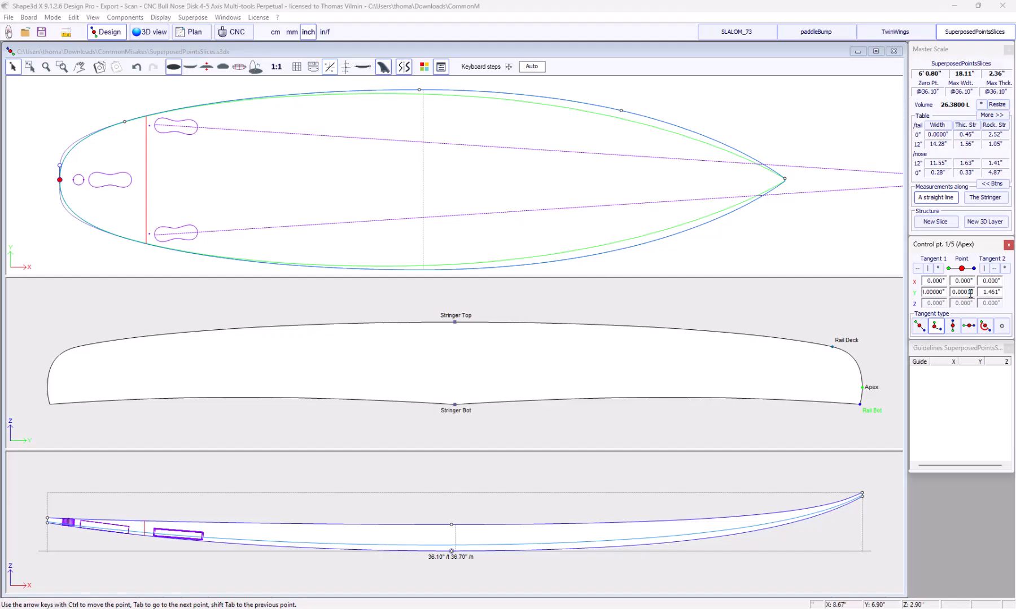
{"action": "left_click", "coordinate": [733, 350]}
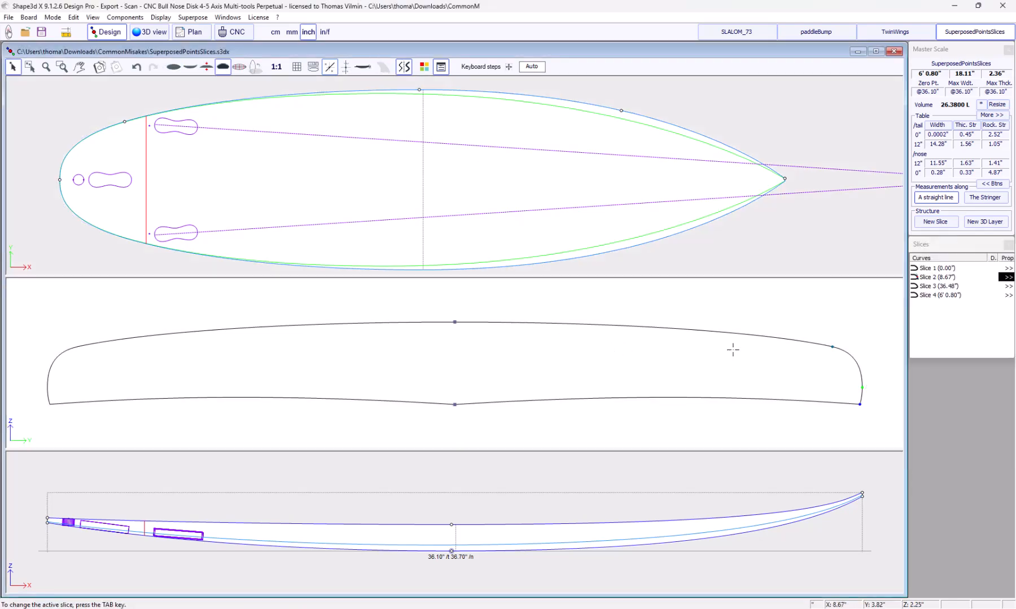
Examine Slice 1's control points again, and switch to Slice 2 at 8.67"
{"action": "left_click", "coordinate": [932, 269]}
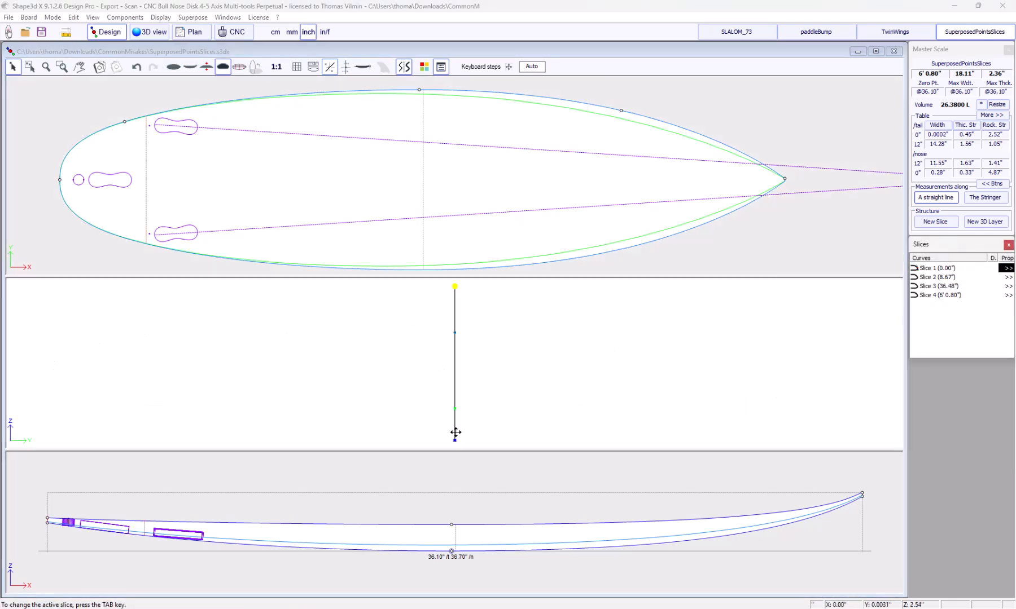
{"action": "left_click", "coordinate": [143, 161]}
{"action": "left_click", "coordinate": [79, 117]}
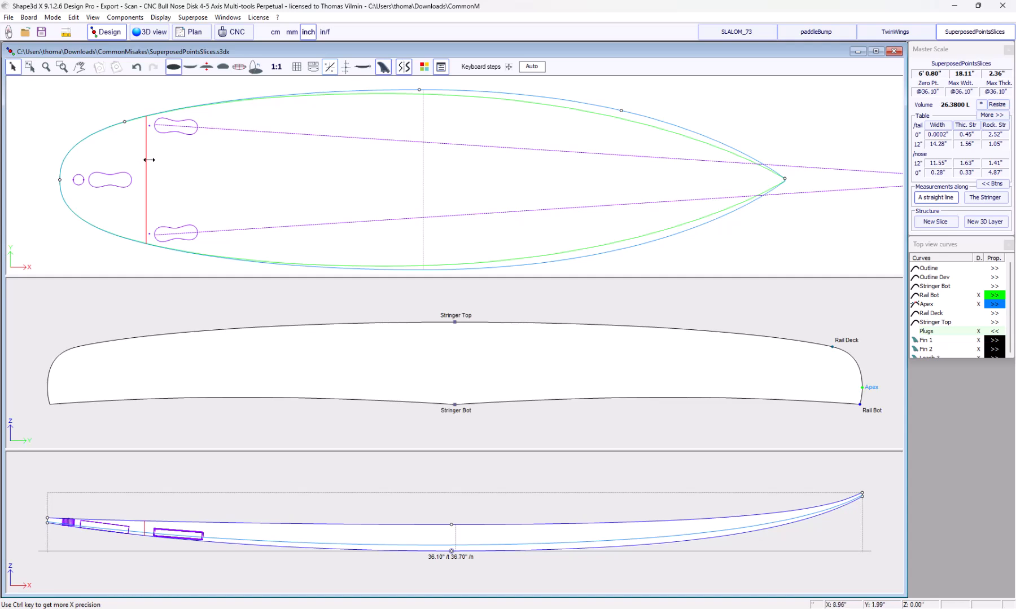
Flatten Slice 2's bottom concave by lowering Stringer Bot's tangent to about Z 1.463" and adjusting Rail Bot's tangent, and return to the outline
{"action": "left_click", "coordinate": [455, 404]}
{"action": "left_click_drag", "start_coordinate": [658, 392], "coordinate": [658, 400]}
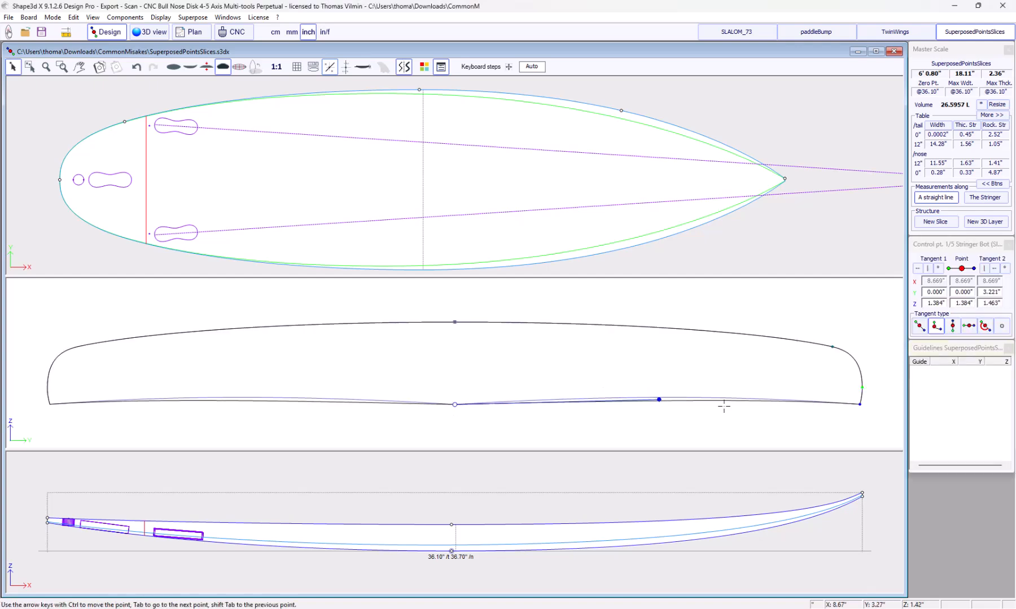
{"action": "left_click", "coordinate": [860, 401]}
{"action": "left_click_drag", "start_coordinate": [780, 404], "coordinate": [774, 405]}
{"action": "left_click", "coordinate": [122, 100]}
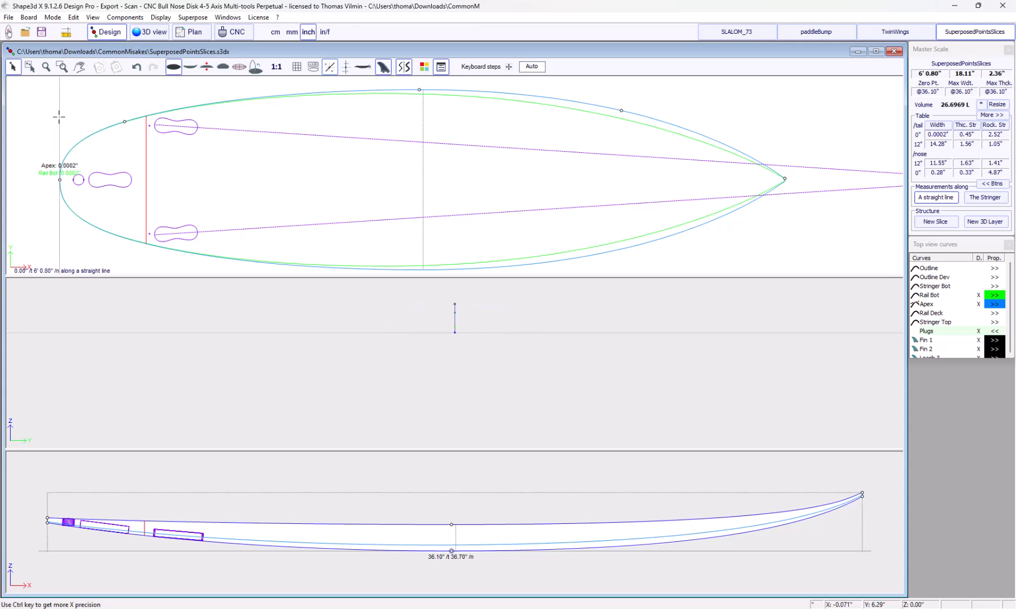
Display Slice 1, raise the outline's tail Apex point to Y 0.106", and slightly shorten its tangent
{"action": "left_click", "coordinate": [865, 340]}
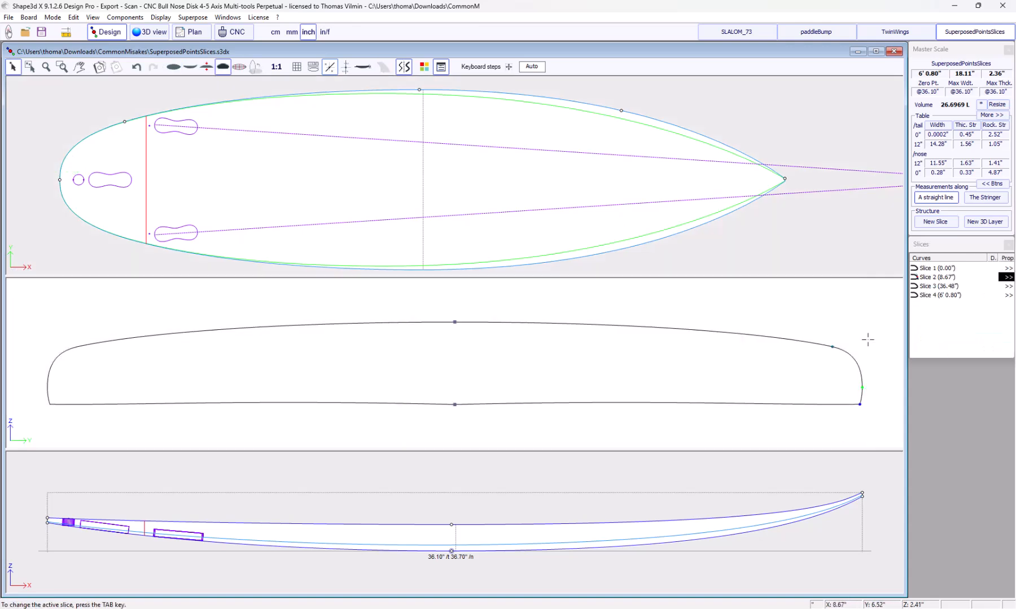
{"action": "left_click", "coordinate": [932, 268]}
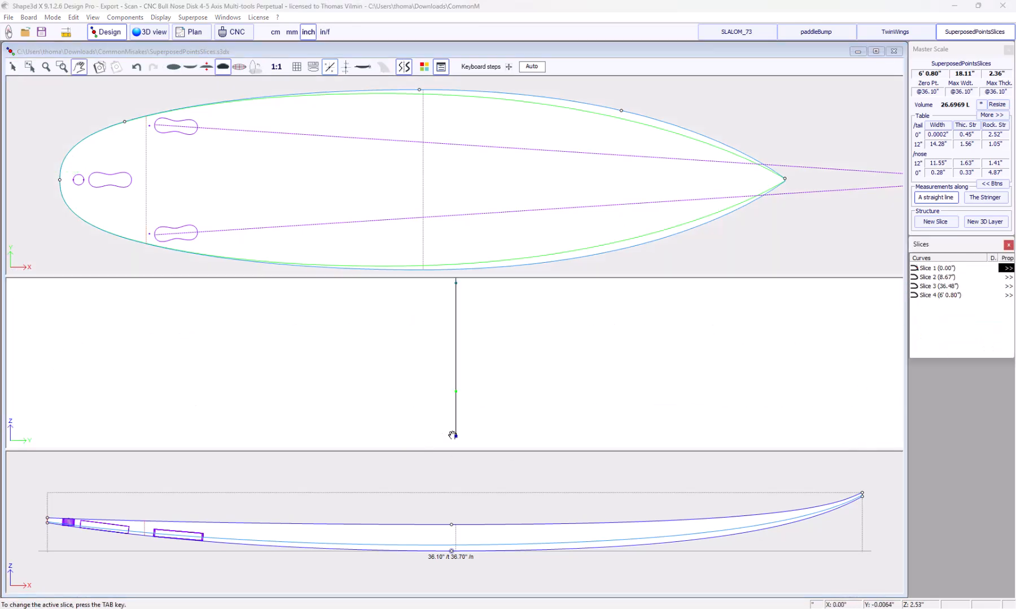
{"action": "left_click", "coordinate": [58, 179]}
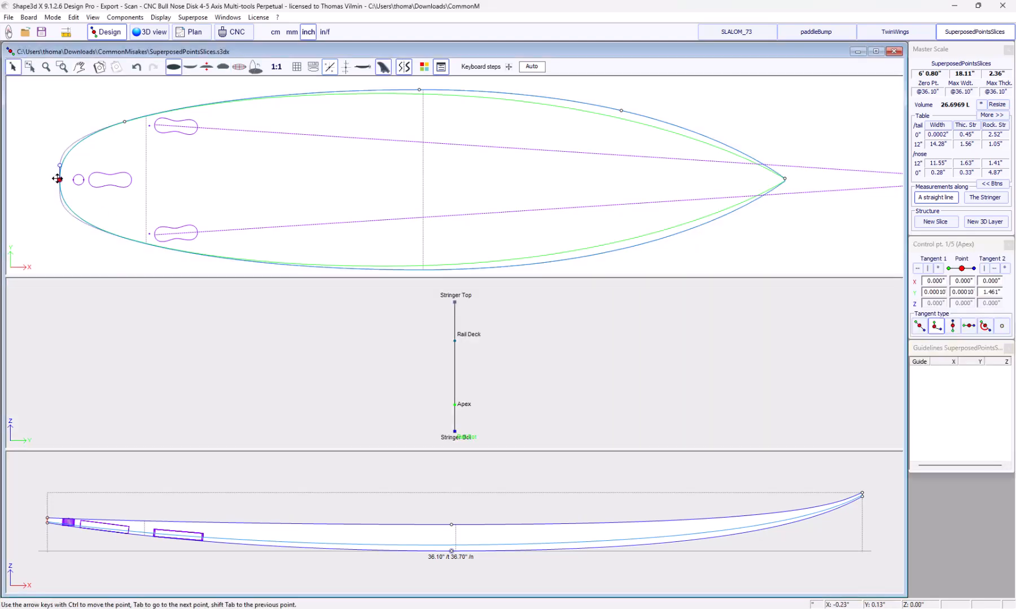
{"action": "key", "text": "ctrl+Up"}
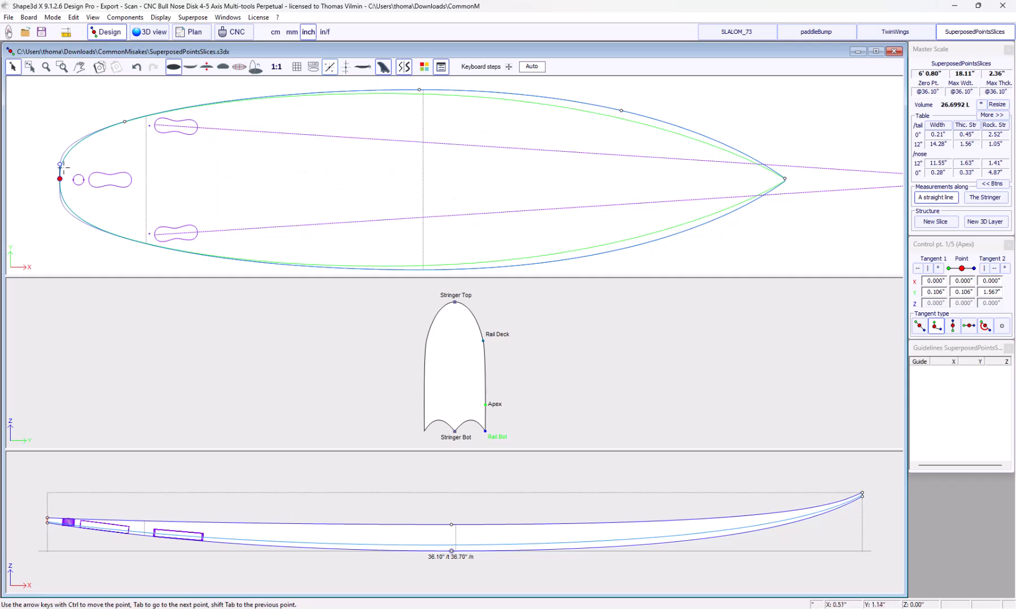
{"action": "left_click_drag", "start_coordinate": [54, 165], "coordinate": [54, 167]}
Align Slice 1's Stringer Bot and Rail Bot points to straighten the bottom, and switch back to Slice 2
{"action": "left_click", "coordinate": [454, 431]}
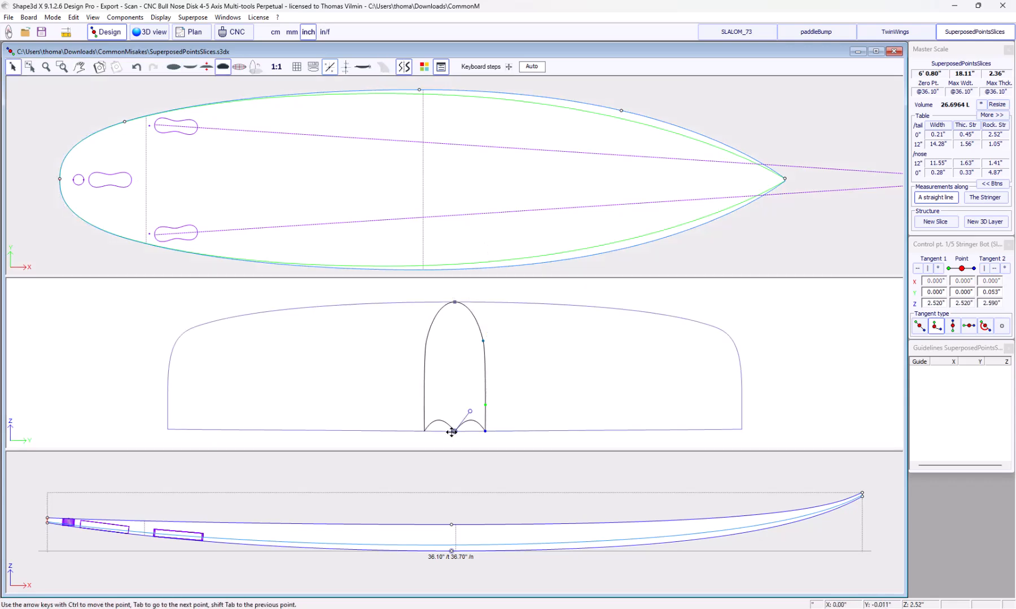
{"action": "left_click", "coordinate": [484, 431], "text": "shift"}
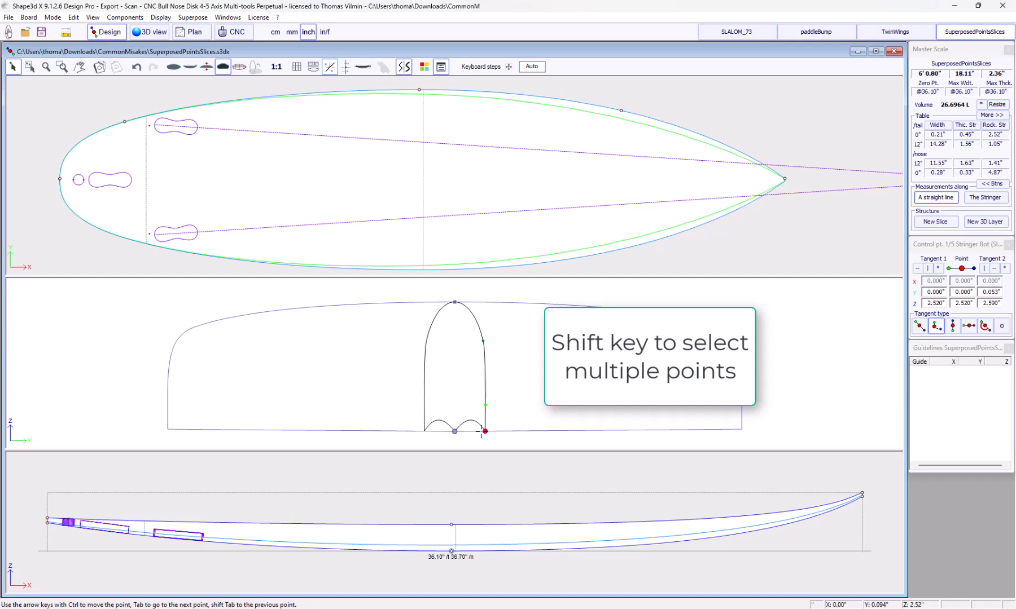
{"action": "right_click", "coordinate": [483, 432], "text": "shift"}
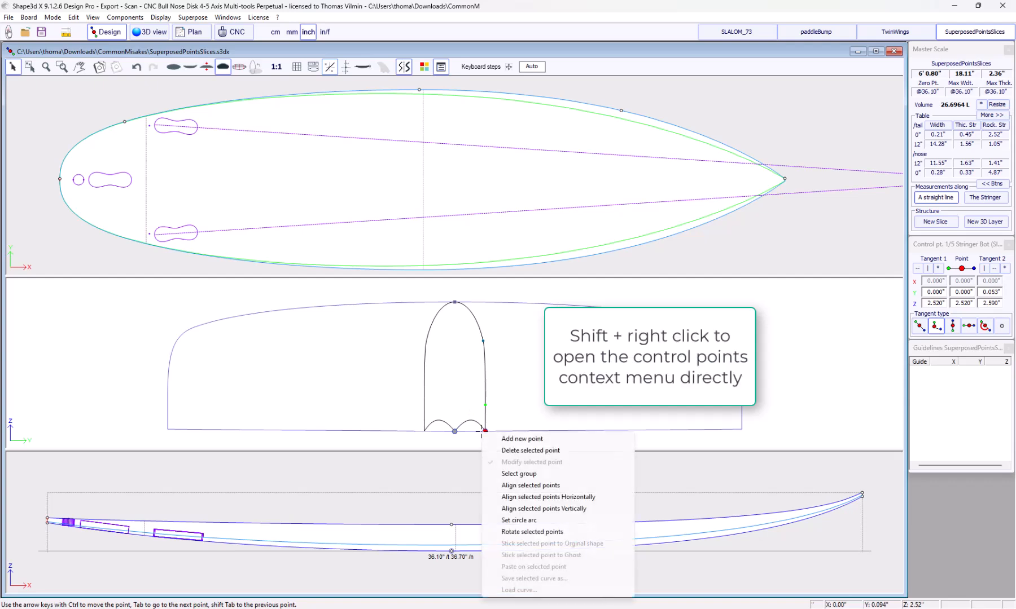
{"action": "left_click", "coordinate": [531, 489]}
{"action": "left_click", "coordinate": [527, 382]}
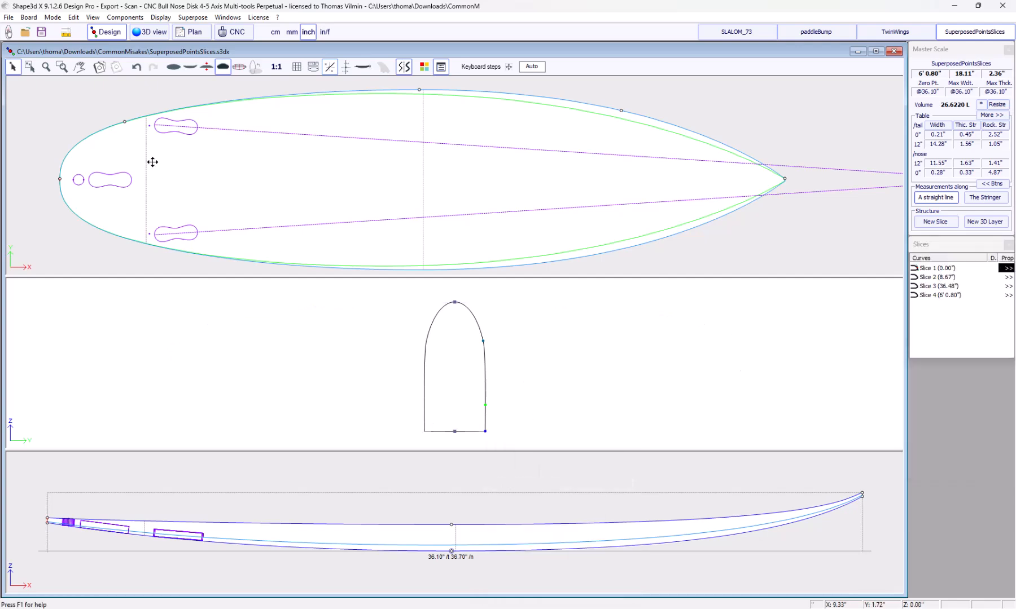
{"action": "left_click", "coordinate": [148, 159]}
{"action": "left_click", "coordinate": [133, 122]}
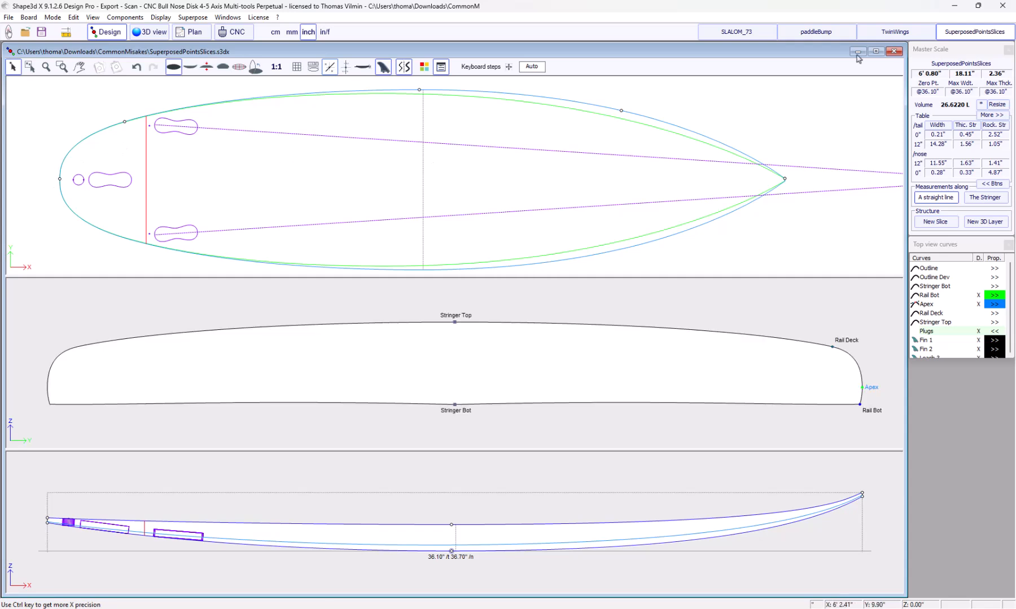
Switch to the TwinWings board and examine Slice 4, Slice 2 and the collapsed Slice 1
{"action": "left_click", "coordinate": [896, 33]}
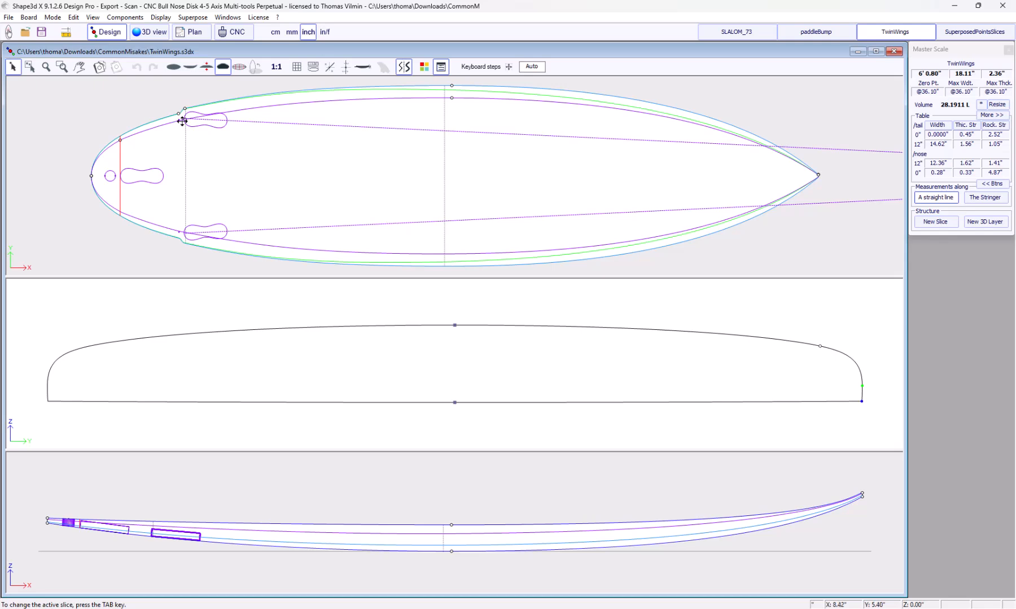
{"action": "left_click", "coordinate": [446, 191]}
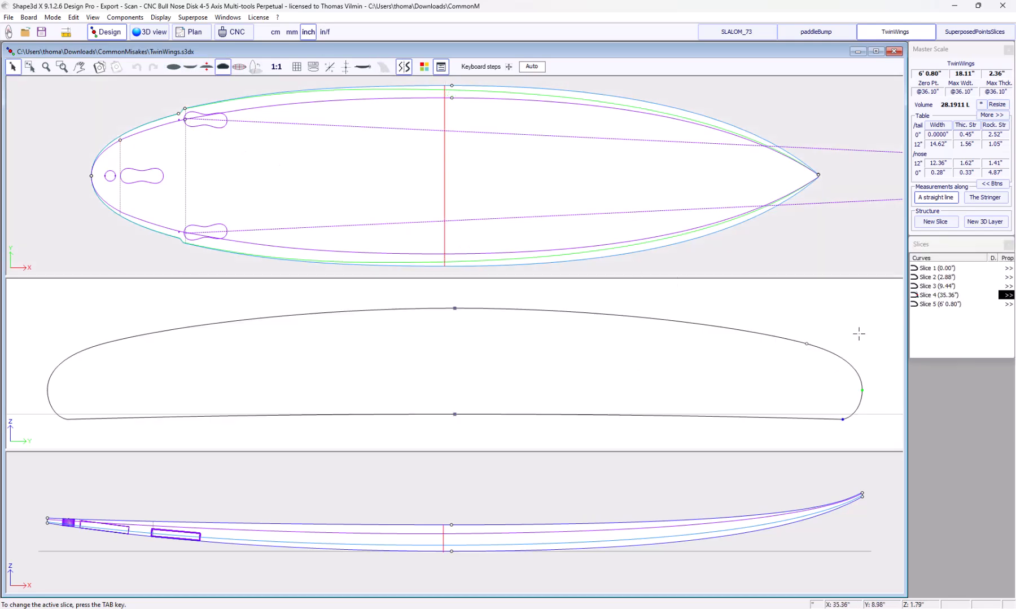
{"action": "left_click", "coordinate": [852, 229]}
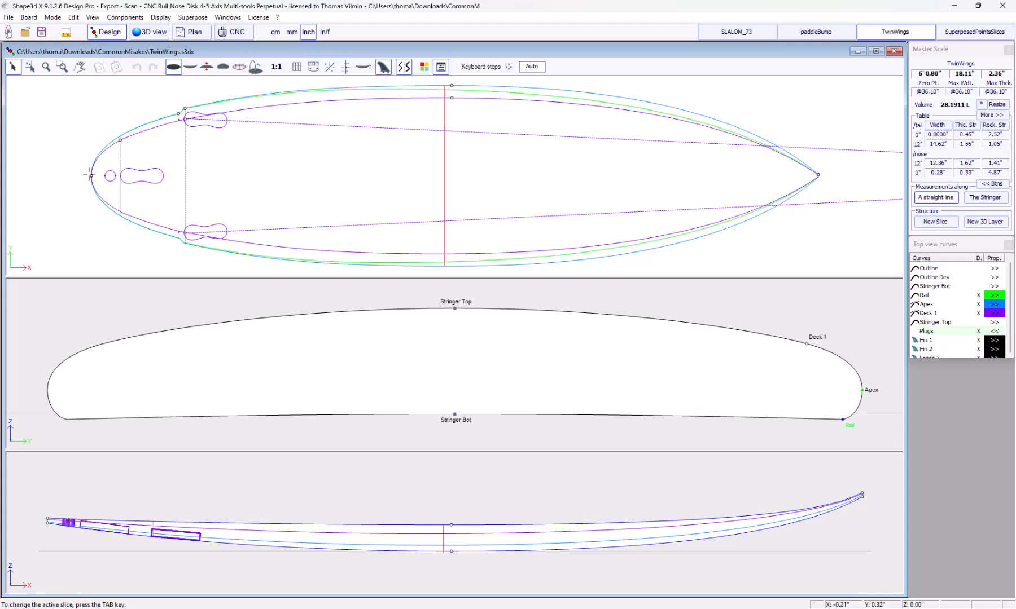
{"action": "left_click", "coordinate": [120, 168]}
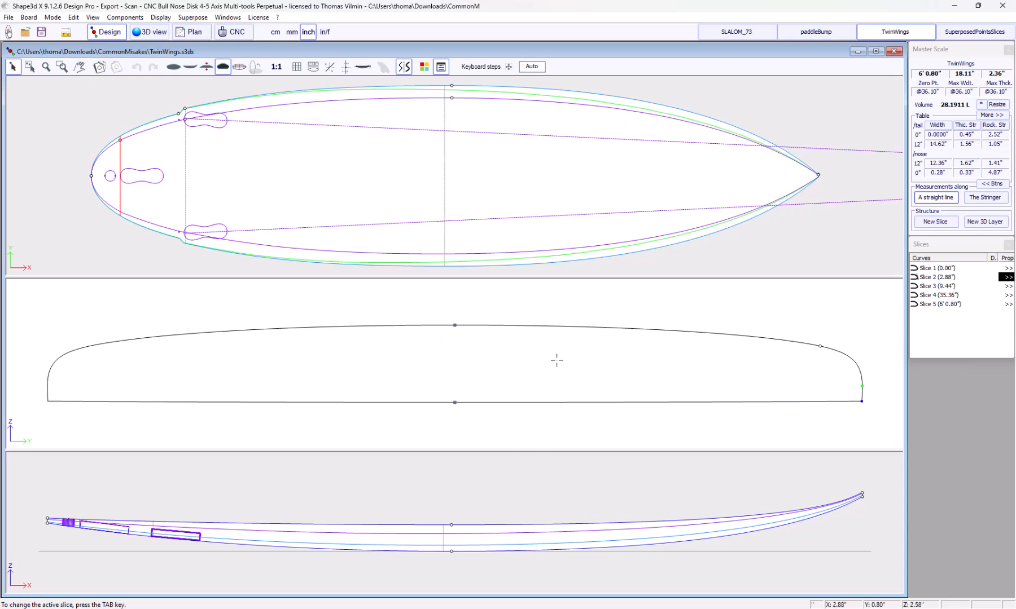
{"action": "left_click", "coordinate": [952, 268]}
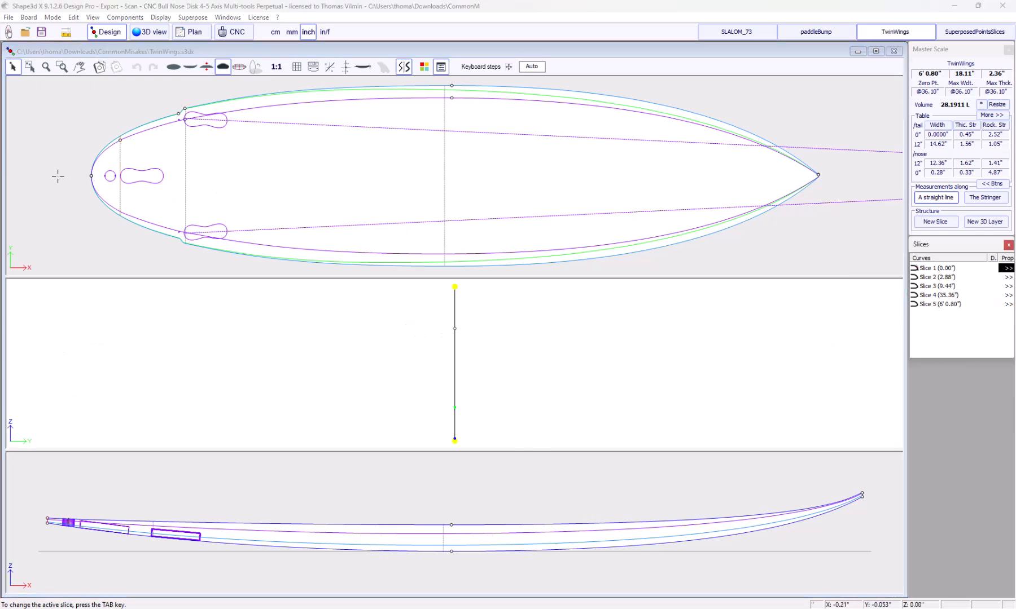
Select the Apex curve's tail point in the outline view and raise it to Y 0.212"
{"action": "right_click", "coordinate": [91, 175]}
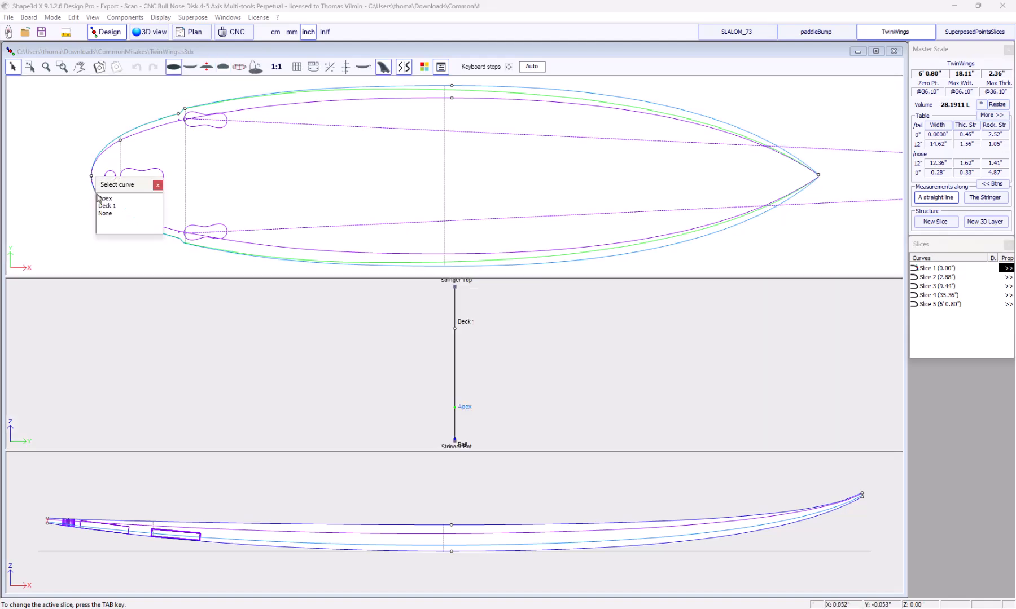
{"action": "left_click", "coordinate": [98, 198]}
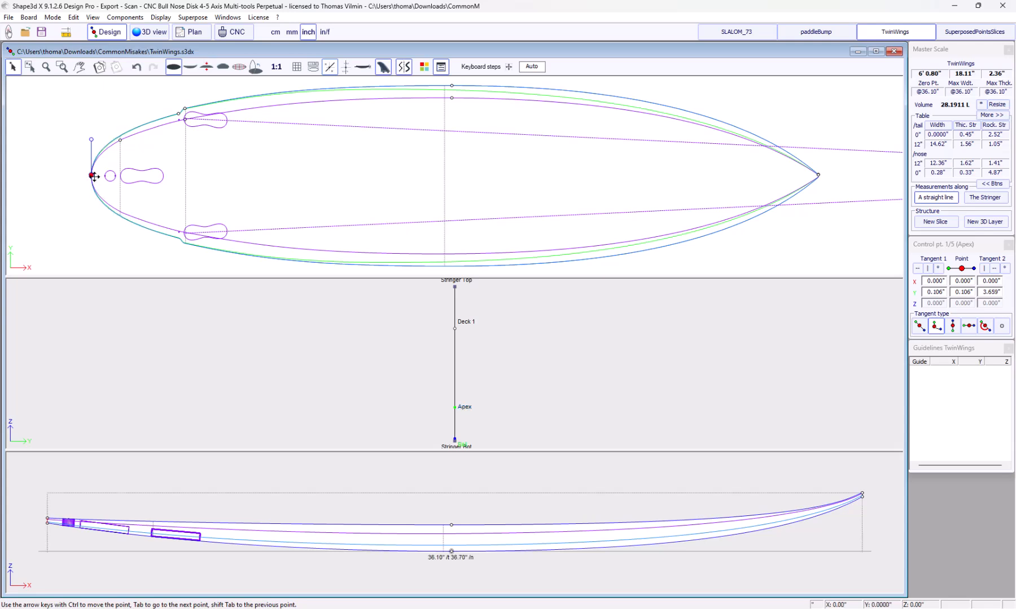
{"action": "left_click_drag", "start_coordinate": [92, 177], "coordinate": [93, 175]}
{"action": "key", "text": "ctrl+Up"}
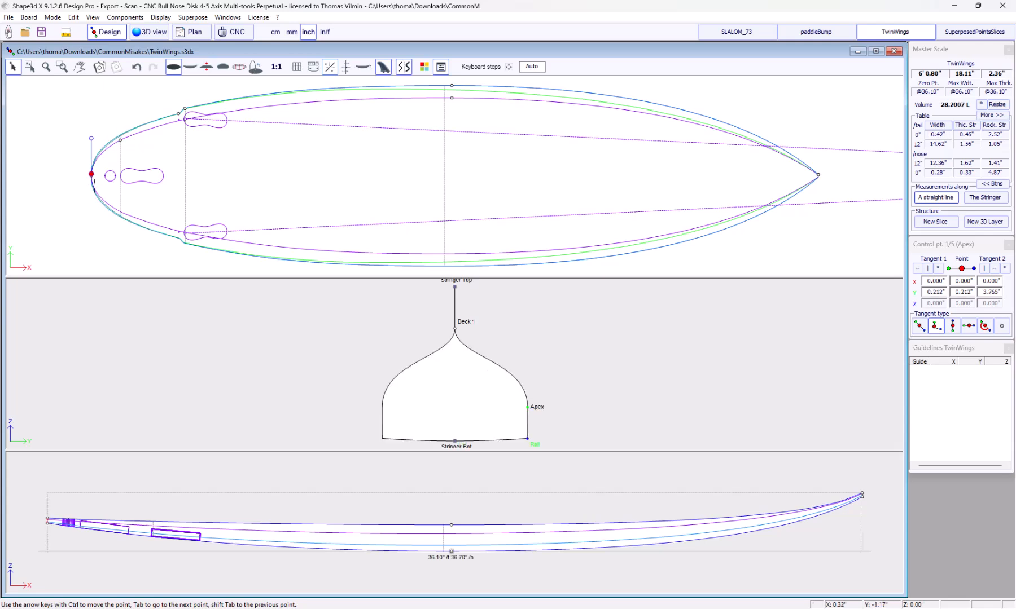
{"action": "left_click", "coordinate": [83, 175]}
Raise the Deck 1 curve's tail point in the outline view to Y 0.124"
{"action": "scroll", "coordinate": [97, 174], "scroll_direction": "up", "scroll_amount": 3}
{"action": "middle_click_drag", "start_coordinate": [97, 175], "coordinate": [197, 176]}
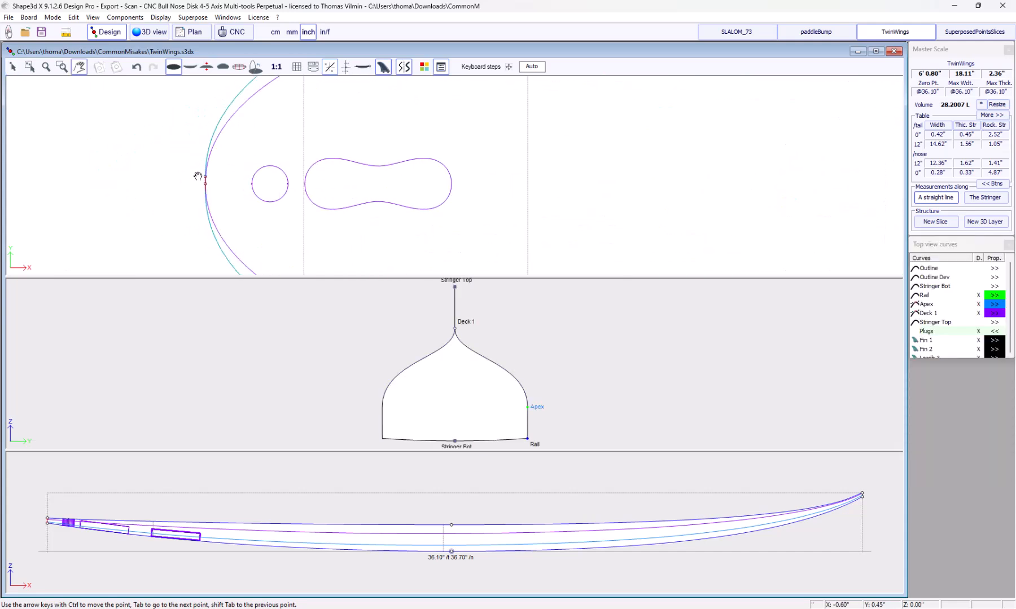
{"action": "left_click", "coordinate": [206, 186]}
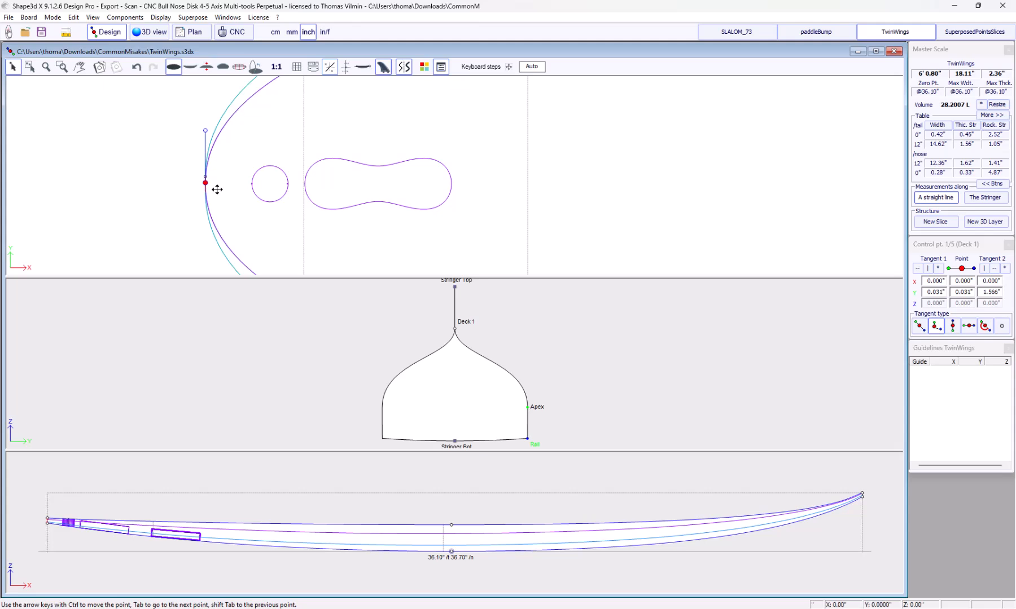
{"action": "key", "text": "ctrl+Up"}
{"action": "key", "text": "ctrl+Up"}
{"action": "key", "text": "ctrl+Up"}
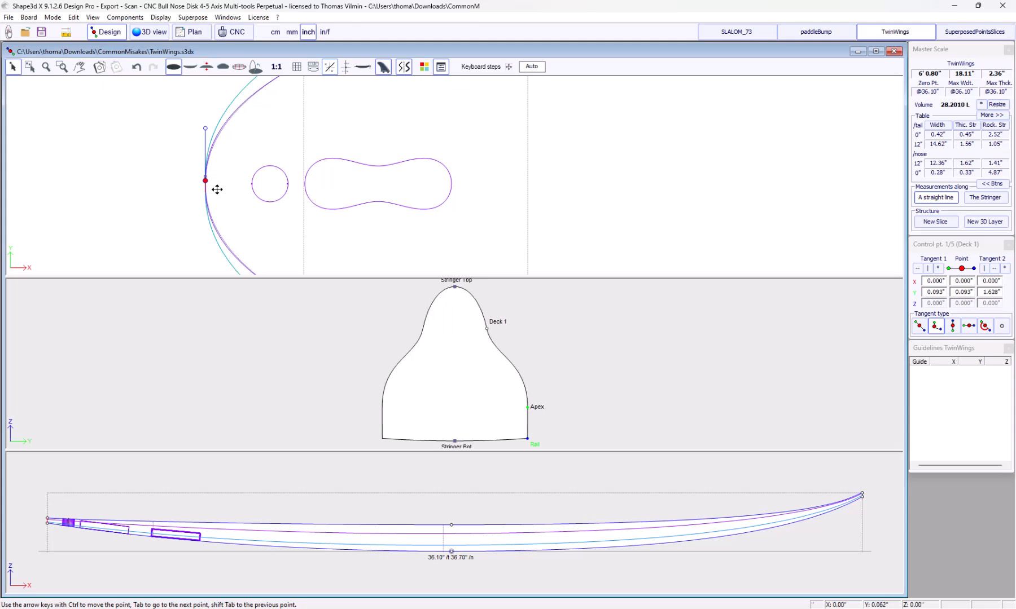
{"action": "key", "text": "ctrl+Up"}
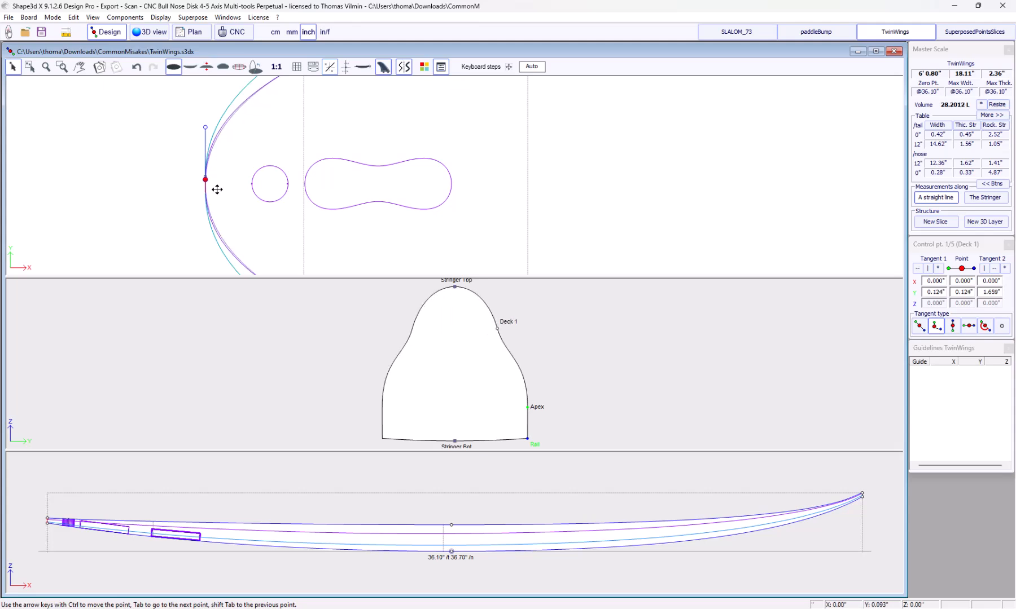
Smooth Slice 1's deck by moving Deck 1's tangents to about Y 0.158", Z 2.863" and Y 0.100", Z 2.946"
{"action": "scroll", "coordinate": [127, 166], "scroll_direction": "down", "scroll_amount": 3}
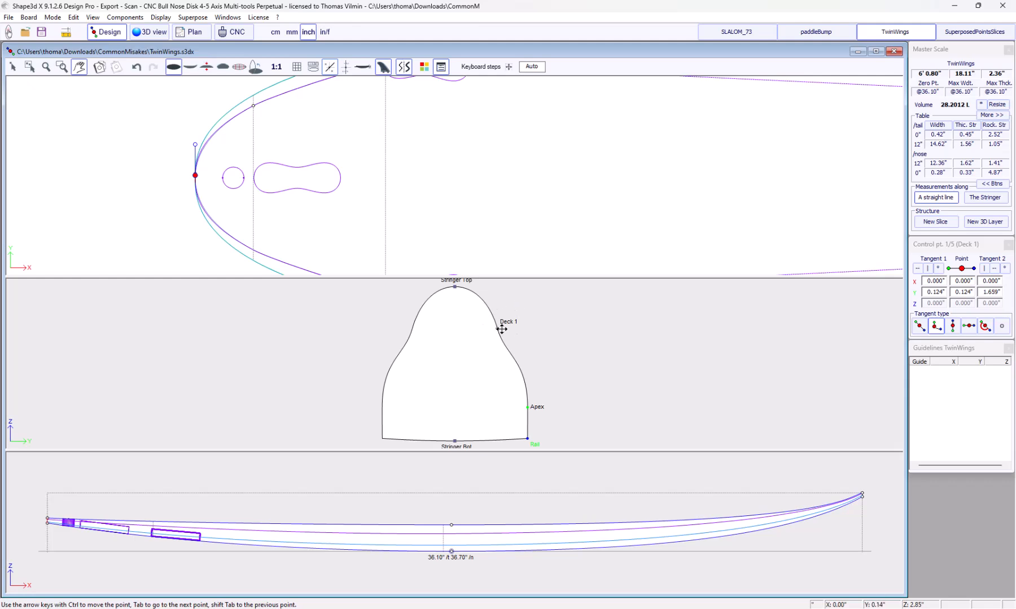
{"action": "left_click", "coordinate": [499, 329]}
{"action": "mouse_move", "coordinate": [498, 329]}
{"action": "left_mouse_down"}
{"action": "mouse_move", "coordinate": [498, 315]}
{"action": "mouse_move", "coordinate": [504, 335]}
{"action": "mouse_move", "coordinate": [499, 306]}
{"action": "mouse_move", "coordinate": [509, 323]}
{"action": "left_mouse_up"}
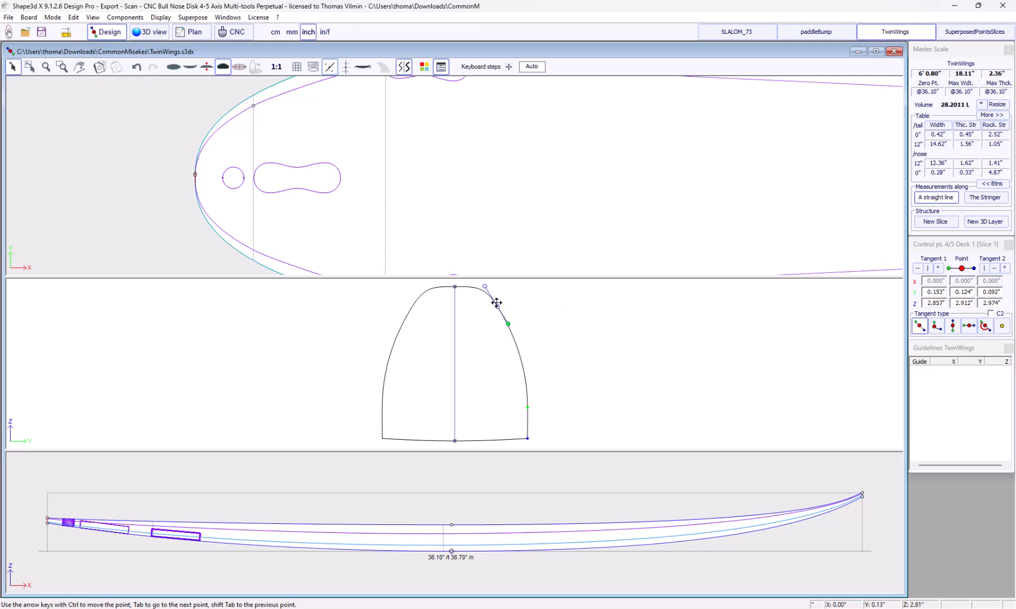
{"action": "left_click_drag", "start_coordinate": [484, 287], "coordinate": [489, 296]}
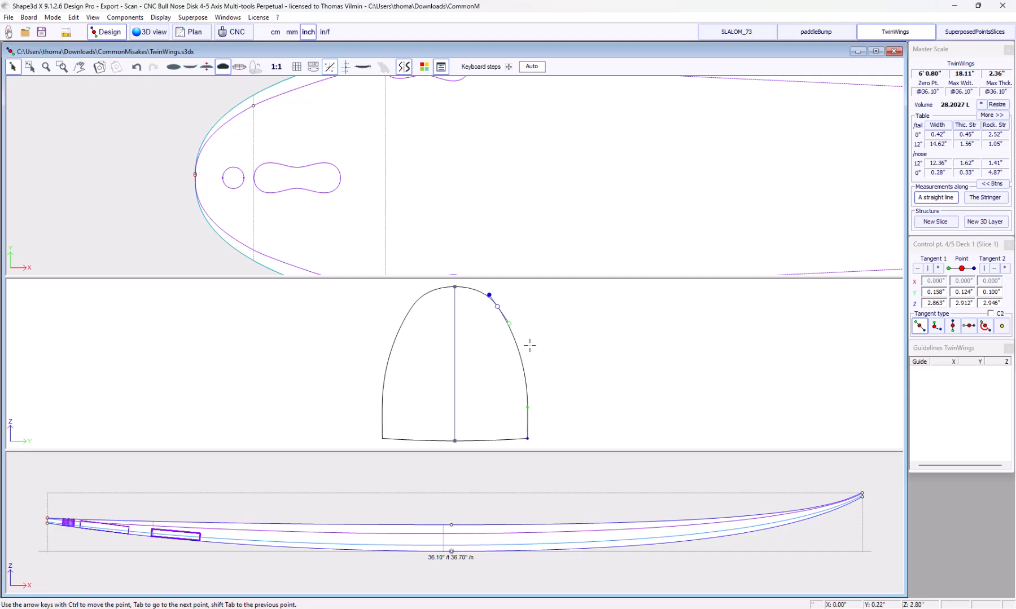
Make the Deck 1 curve editable in the side view and accept the edit confirmation
{"action": "left_click", "coordinate": [337, 462]}
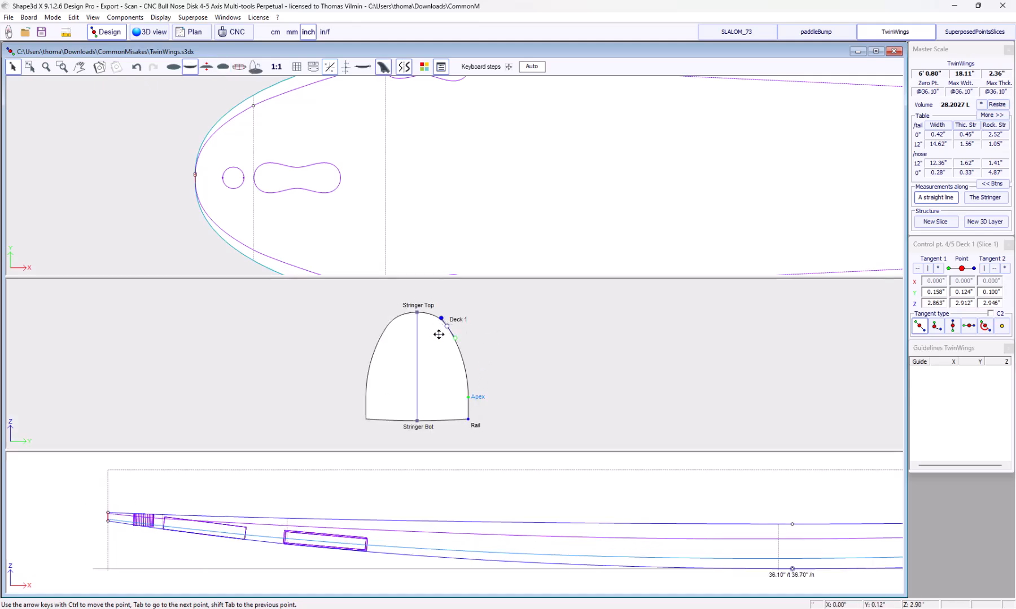
{"action": "left_click", "coordinate": [91, 501]}
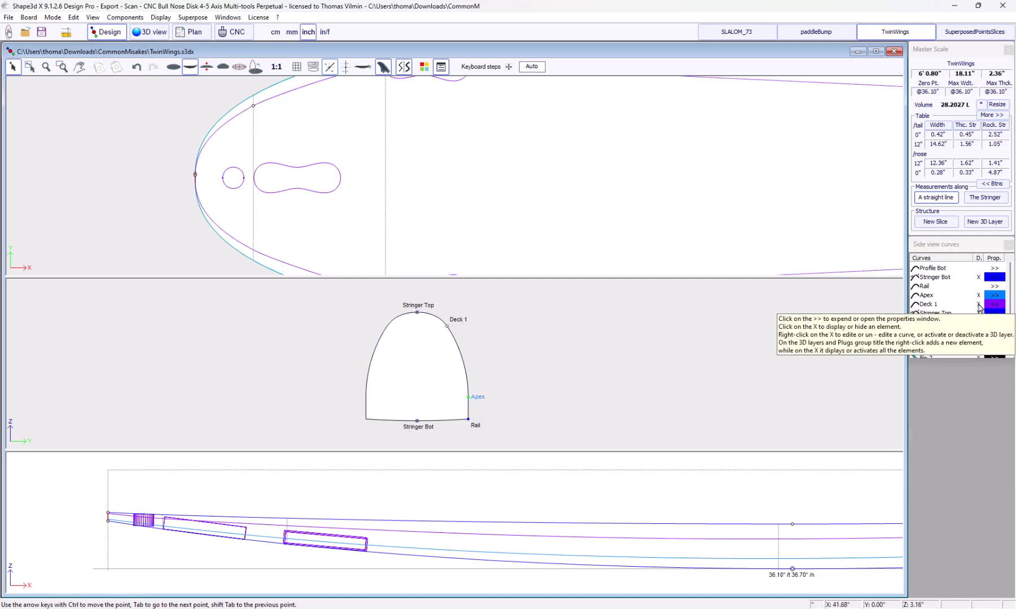
{"action": "right_click", "coordinate": [979, 305]}
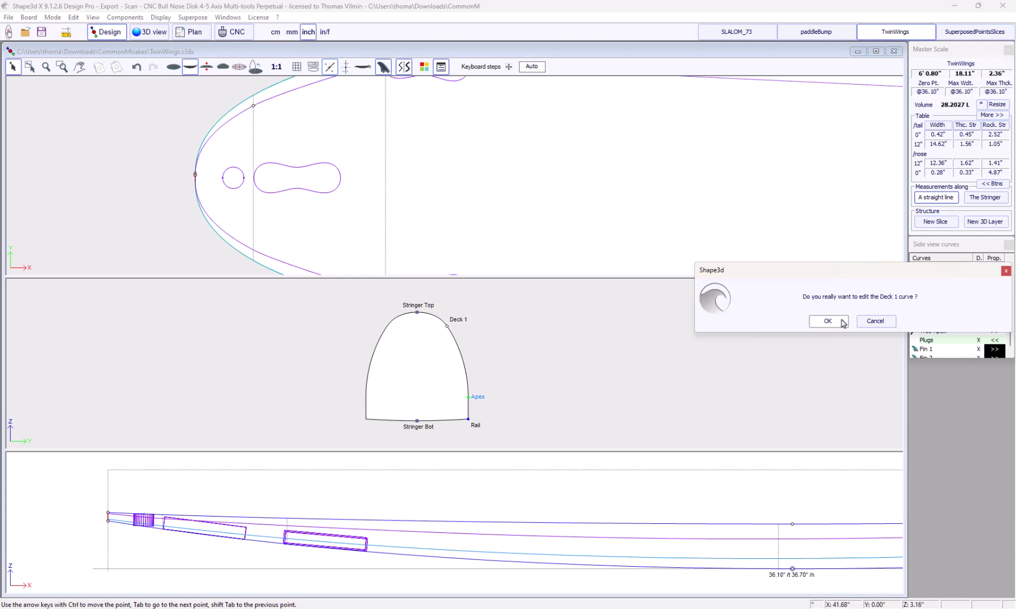
{"action": "left_click", "coordinate": [827, 322]}
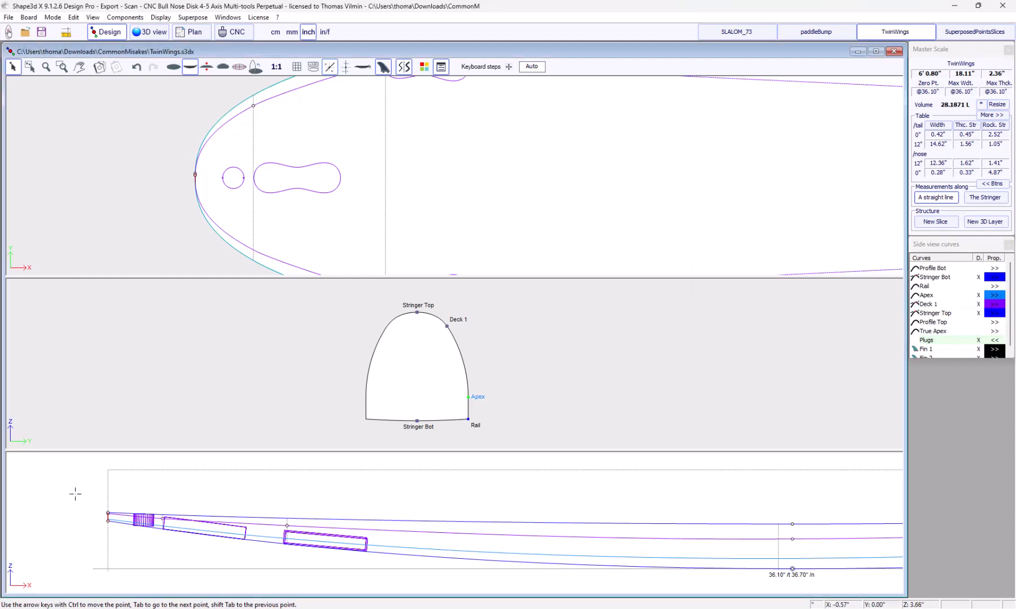
Check the Deck 1 point in Slice 1 and lower the curve's tail point in the side view to Z 2.889"
{"action": "left_click", "coordinate": [448, 327]}
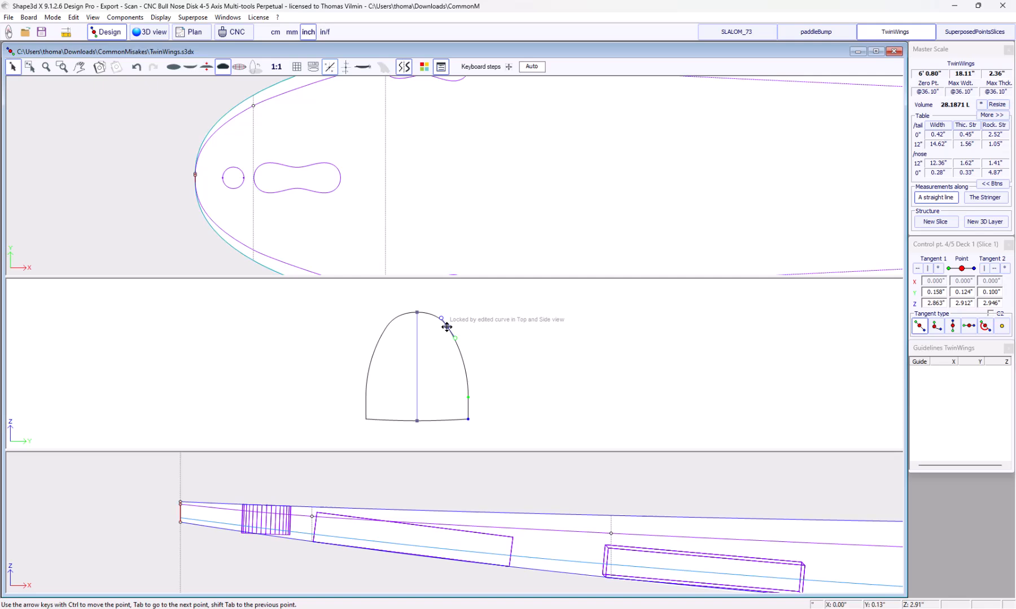
{"action": "left_click", "coordinate": [180, 506]}
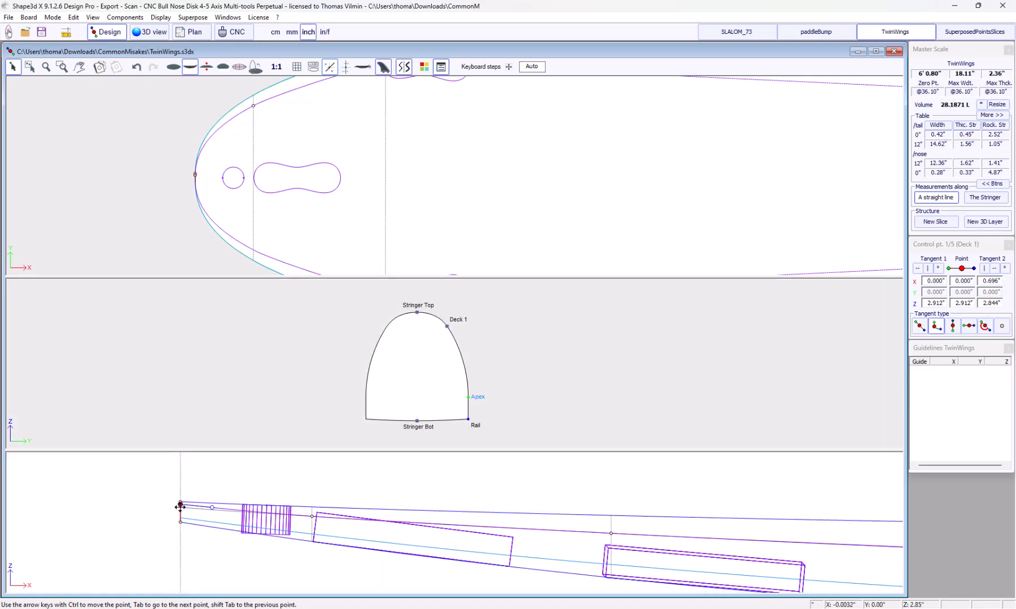
{"action": "key", "text": "ctrl+Down"}
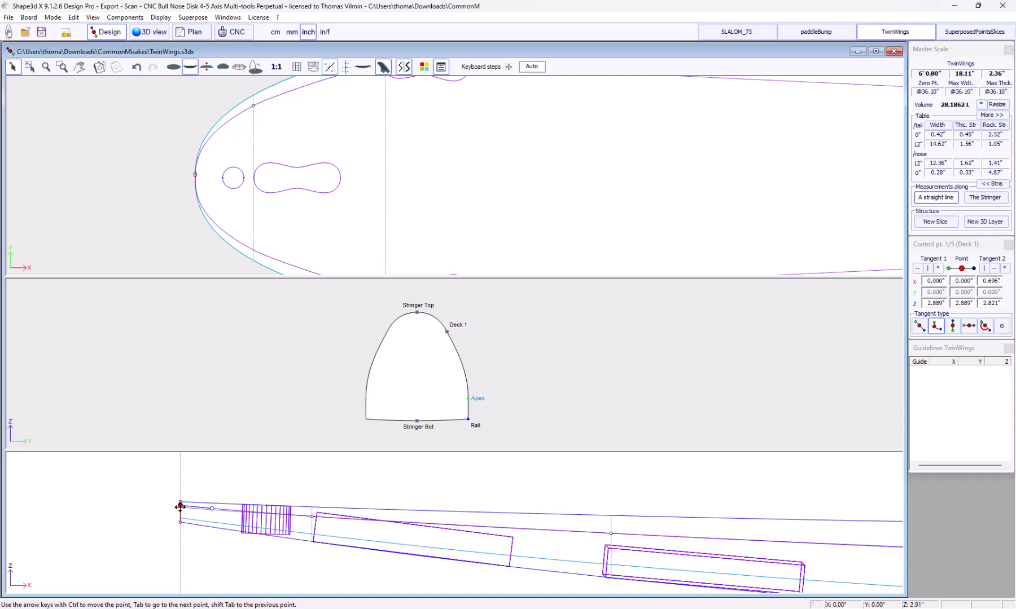
Raise Deck 1's tail point in the outline view to Y 0.142" and move its upper tangent in Slice 1 to about Y 0.117", Z 2.932"
{"action": "left_click", "coordinate": [447, 332]}
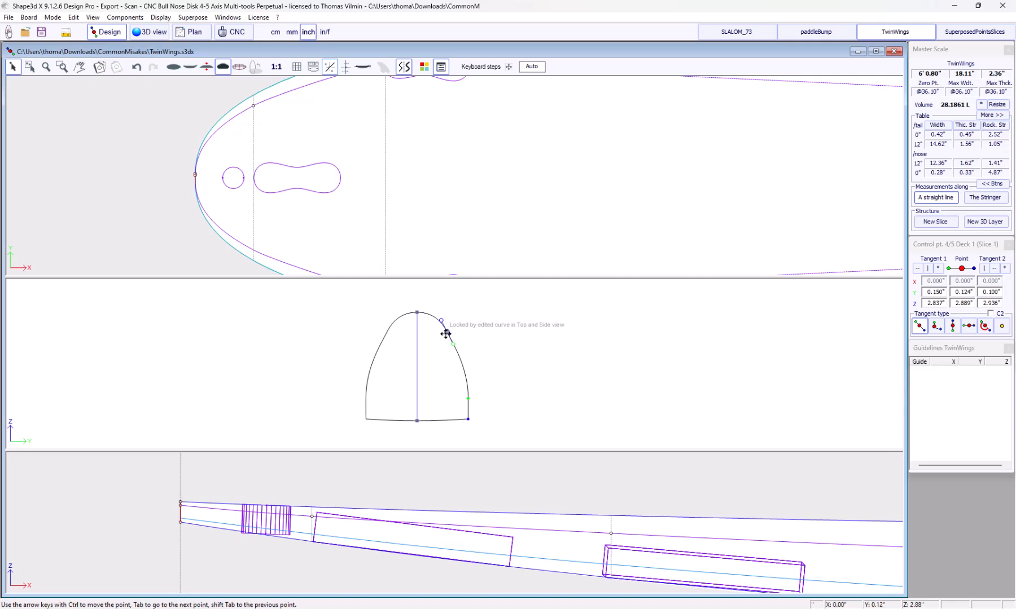
{"action": "scroll", "coordinate": [196, 176], "scroll_direction": "up", "scroll_amount": 2}
{"action": "left_click", "coordinate": [215, 176]}
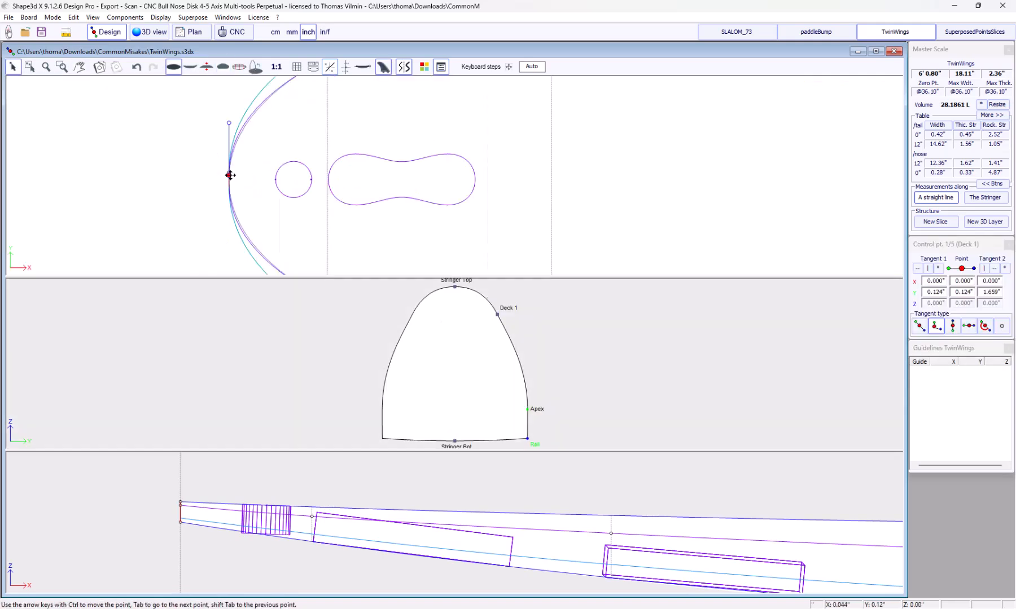
{"action": "left_click", "coordinate": [228, 175]}
{"action": "scroll", "coordinate": [227, 178], "scroll_direction": "up", "scroll_amount": 2}
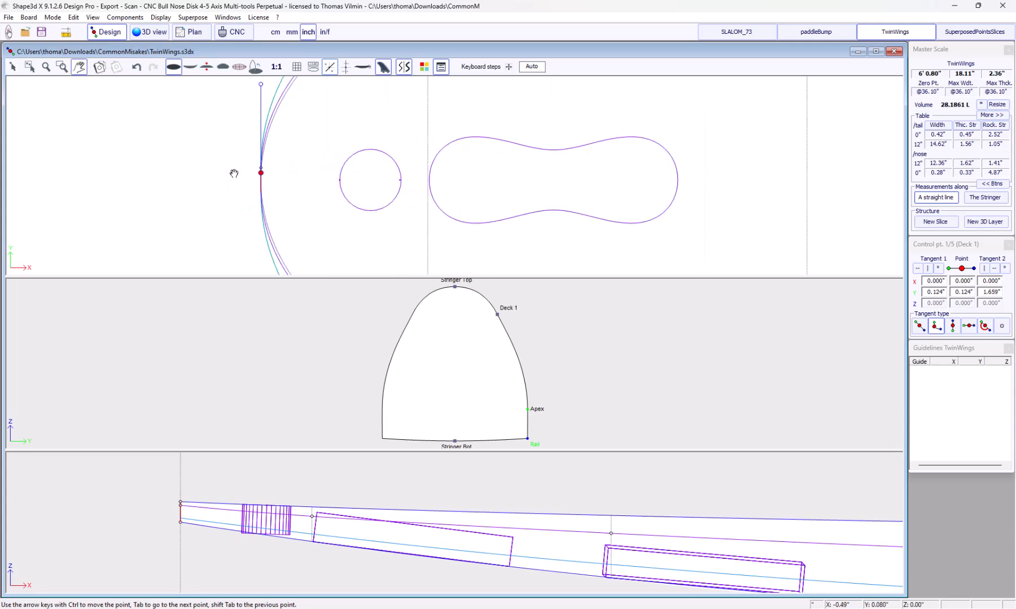
{"action": "key", "text": "ctrl+Up"}
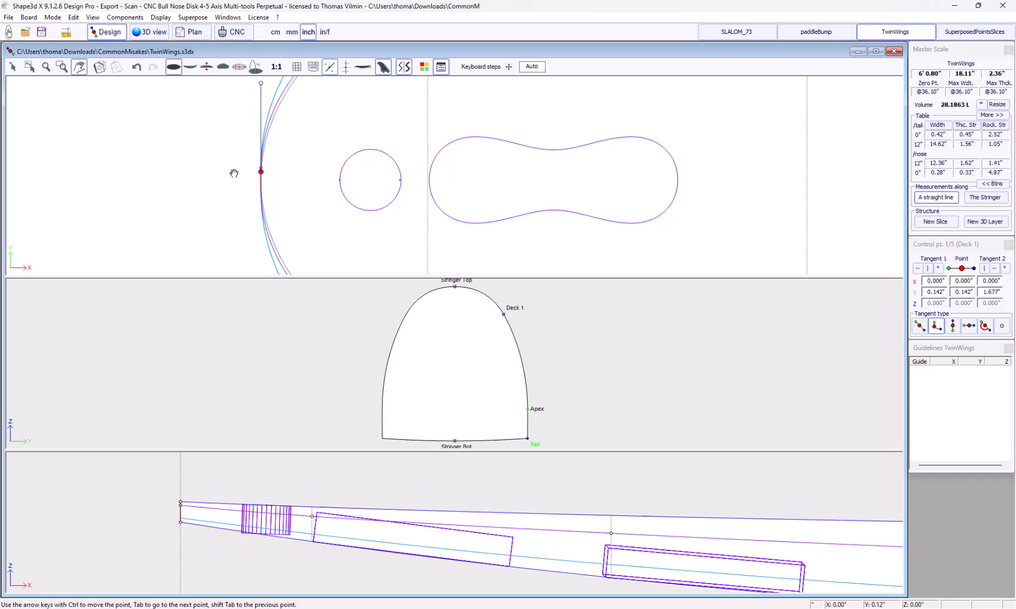
{"action": "left_click", "coordinate": [503, 314]}
{"action": "left_click_drag", "start_coordinate": [494, 300], "coordinate": [495, 299]}
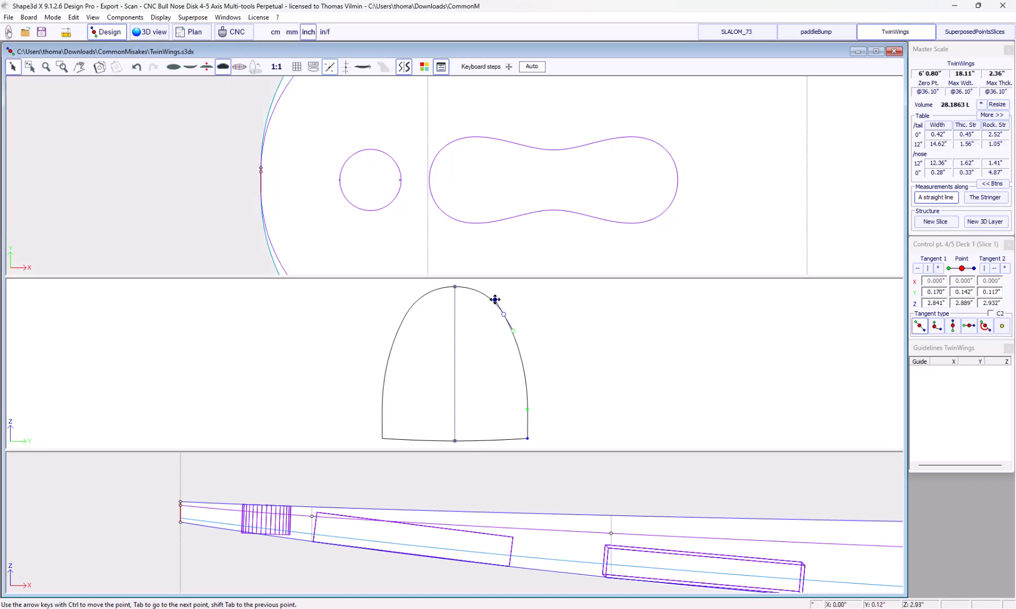
Examine the whole board outline and select the Apex curve's control point at the wide point
{"action": "scroll", "coordinate": [163, 183], "scroll_direction": "down", "scroll_amount": 3}
{"action": "left_click", "coordinate": [175, 180]}
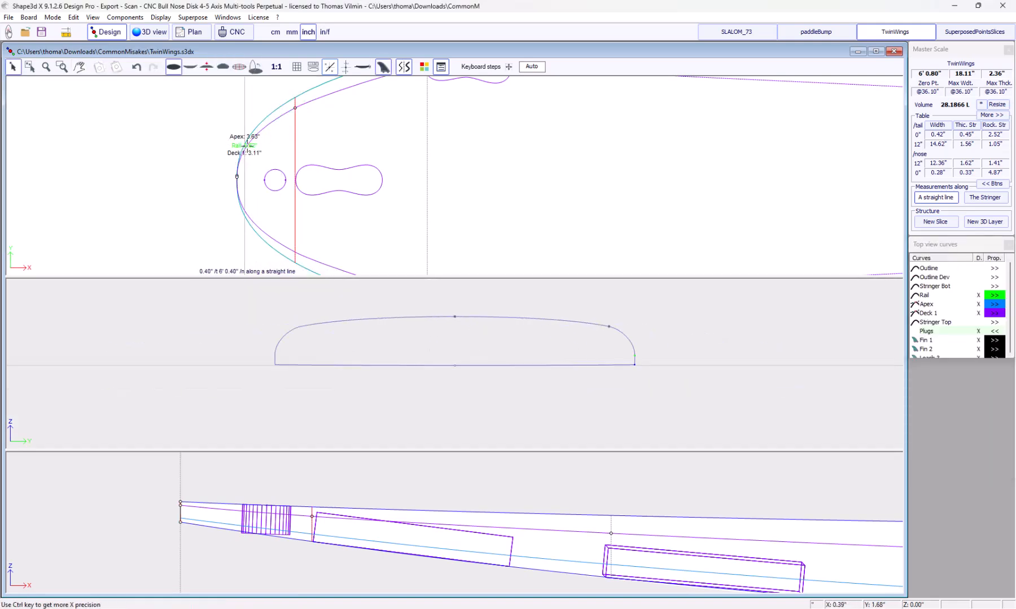
{"action": "scroll", "coordinate": [112, 158], "scroll_direction": "down", "scroll_amount": 5}
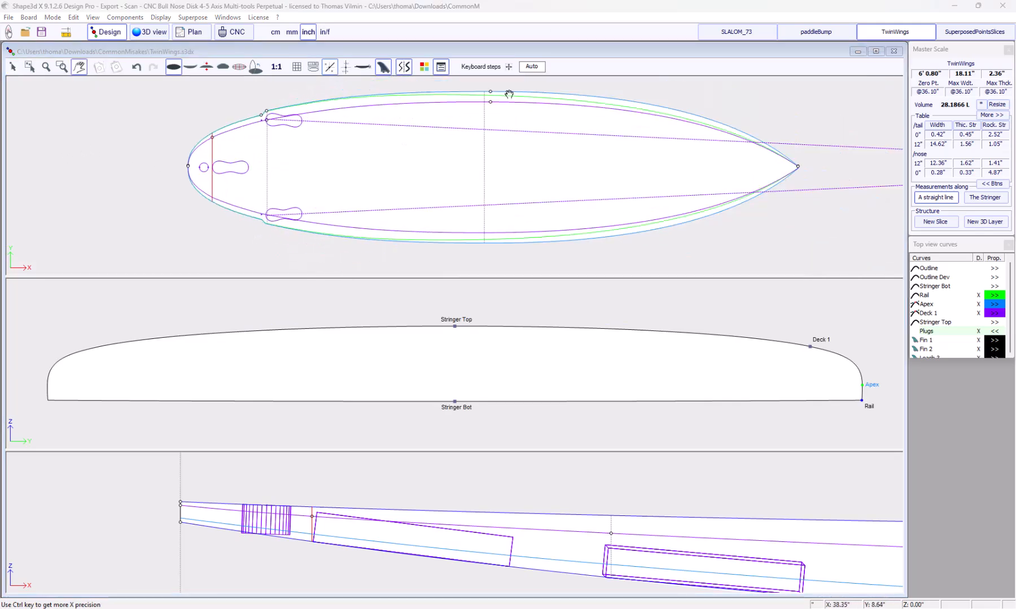
{"action": "scroll", "coordinate": [509, 94], "scroll_direction": "up", "scroll_amount": 1}
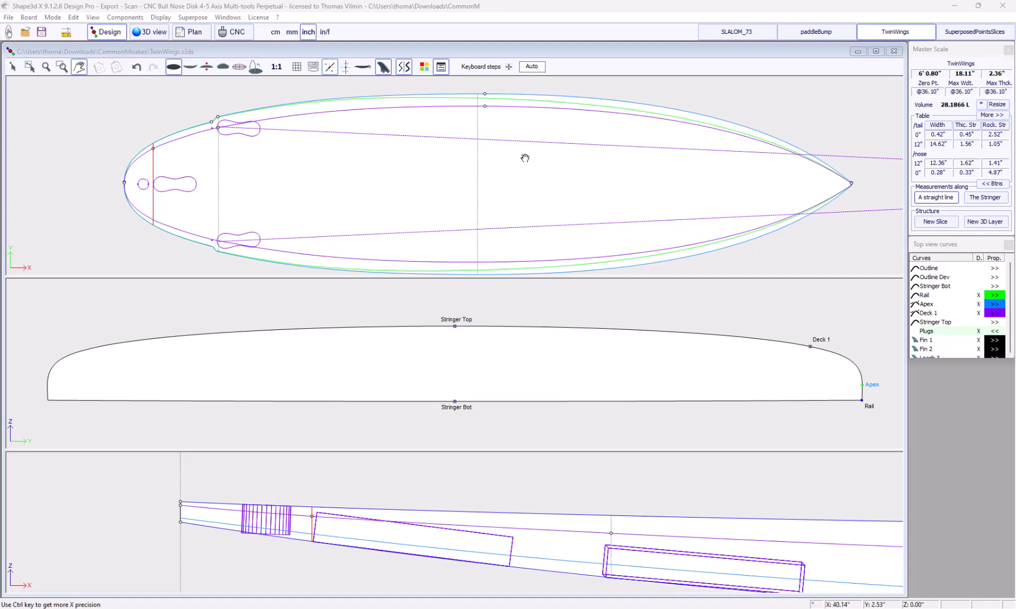
{"action": "left_click", "coordinate": [485, 94]}
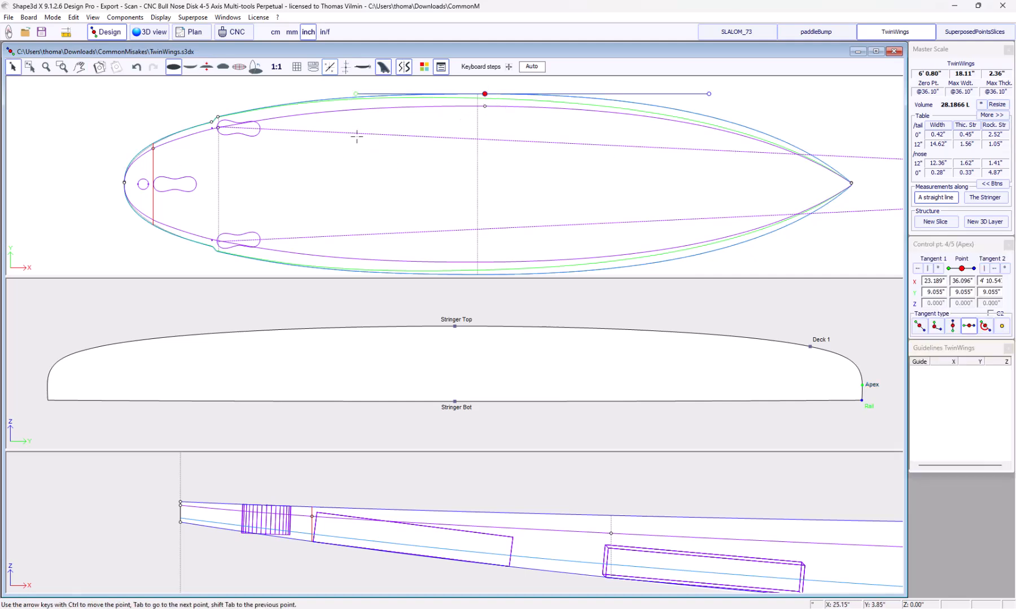
Switch to the SLALOM_73 board and deactivate all its 3D layers
{"action": "left_click", "coordinate": [749, 33]}
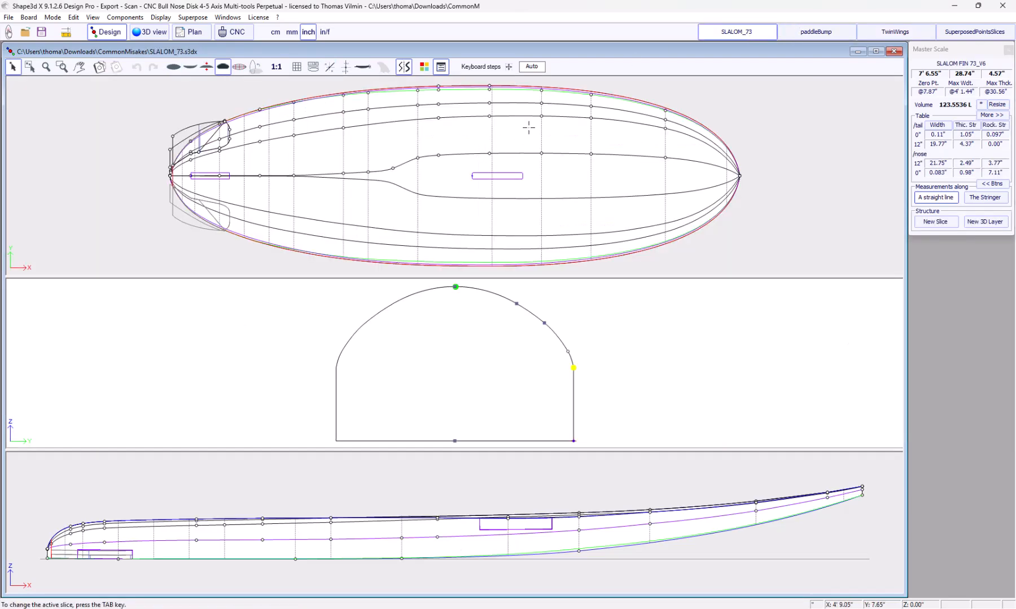
{"action": "left_click", "coordinate": [529, 127]}
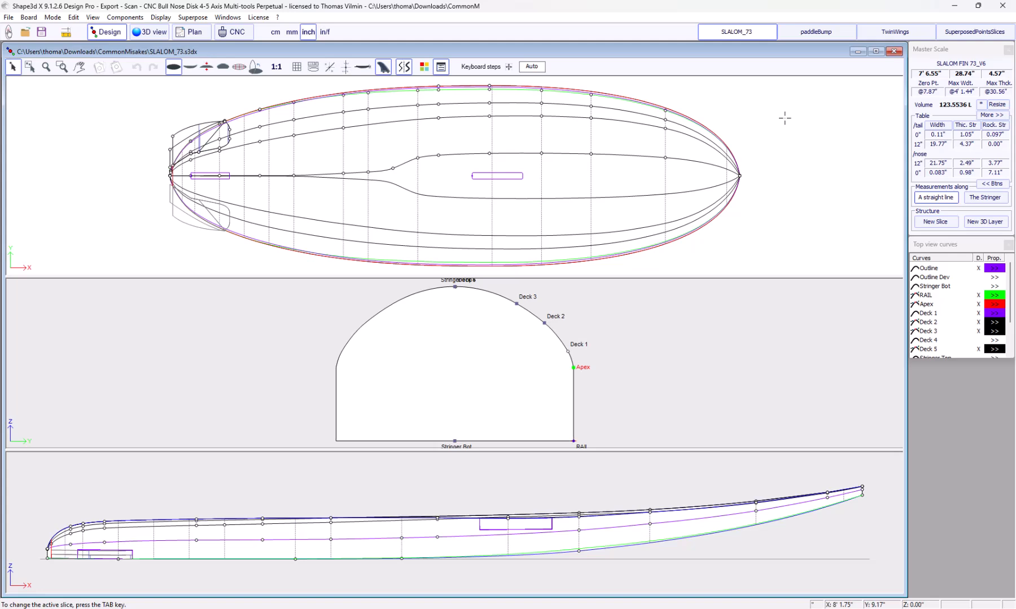
{"action": "scroll", "coordinate": [969, 317], "scroll_direction": "down", "scroll_amount": 3}
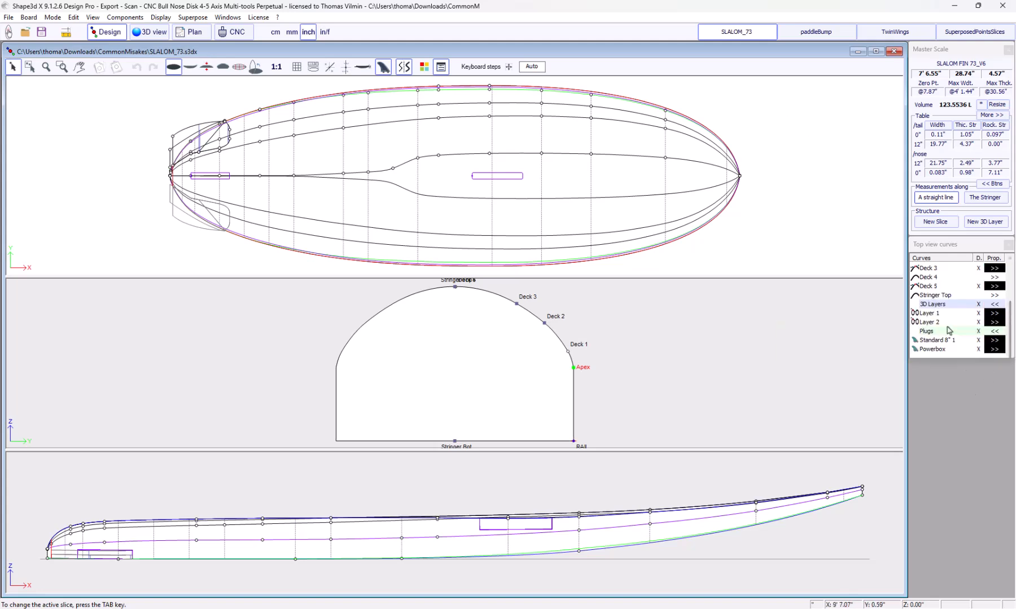
{"action": "right_click", "coordinate": [977, 303]}
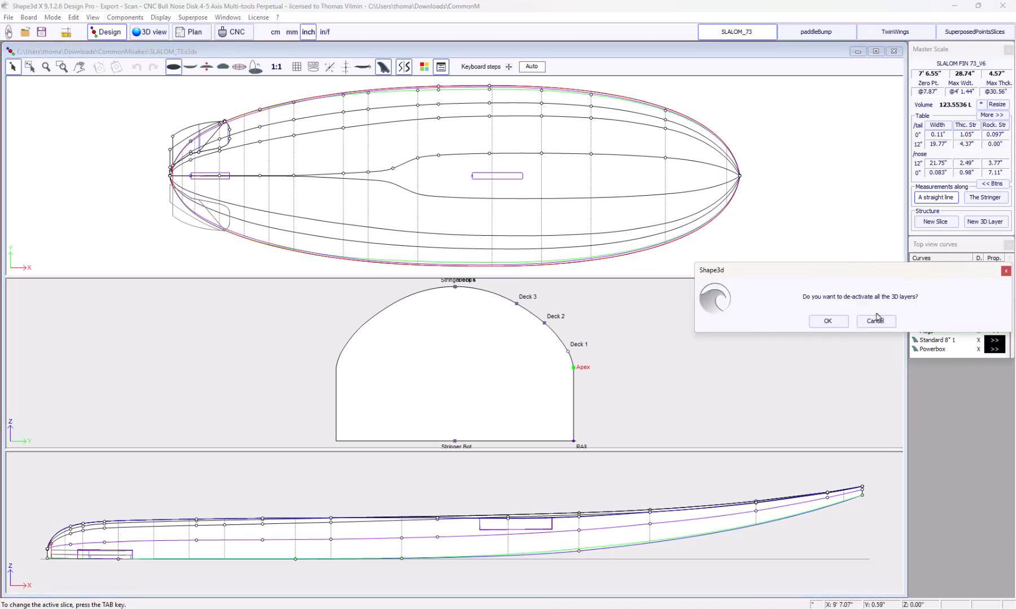
{"action": "left_click", "coordinate": [829, 321]}
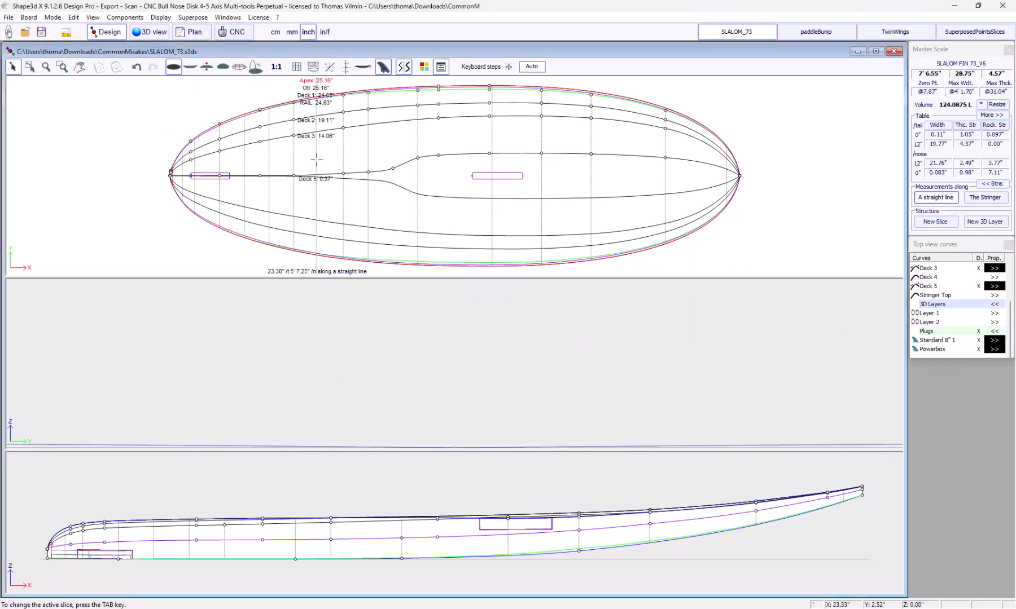
Display Slice 12 and highlight the Deck 5, Deck 3 and Deck 2 curves in the outline view to examine their control points
{"action": "left_click", "coordinate": [492, 138]}
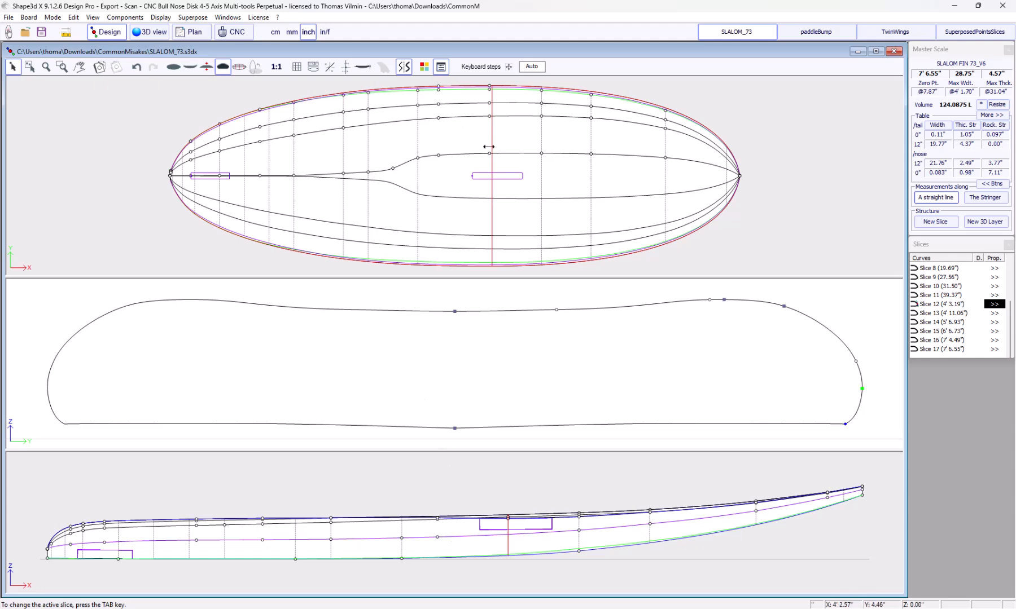
{"action": "left_click", "coordinate": [800, 172]}
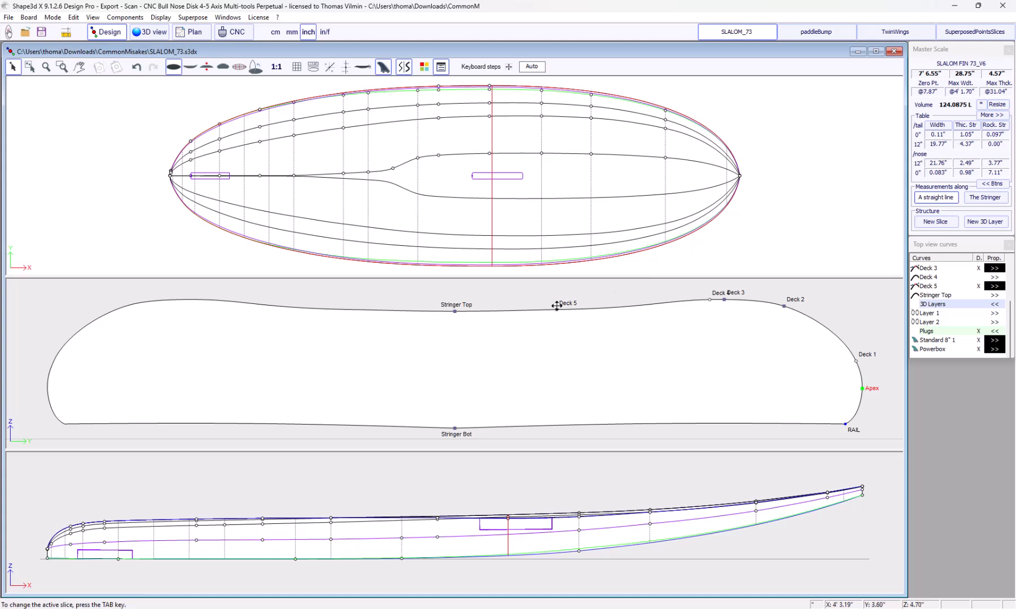
{"action": "left_click", "coordinate": [937, 287]}
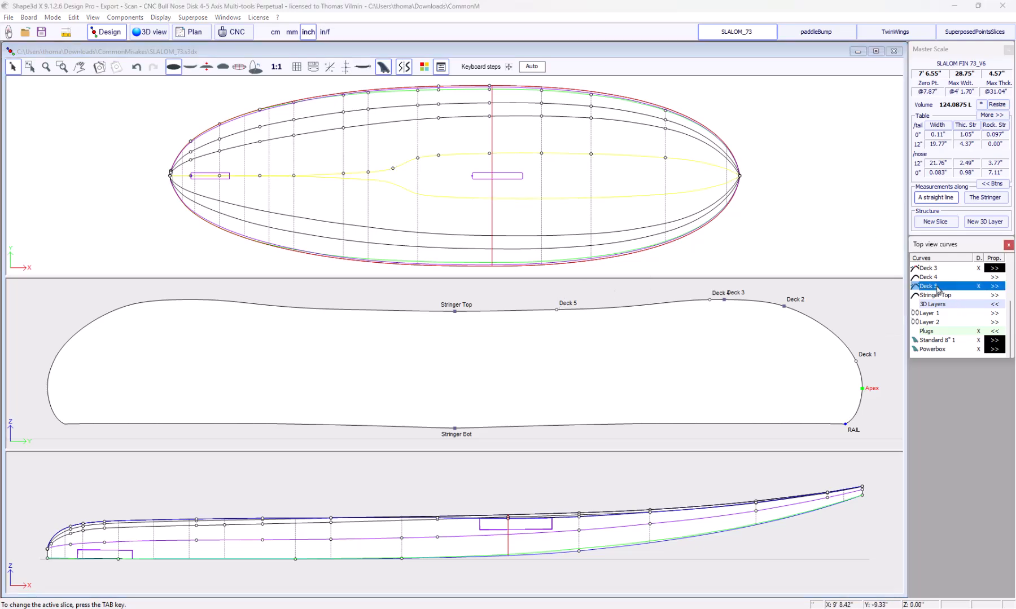
{"action": "scroll", "coordinate": [937, 288], "scroll_direction": "up", "scroll_amount": 1}
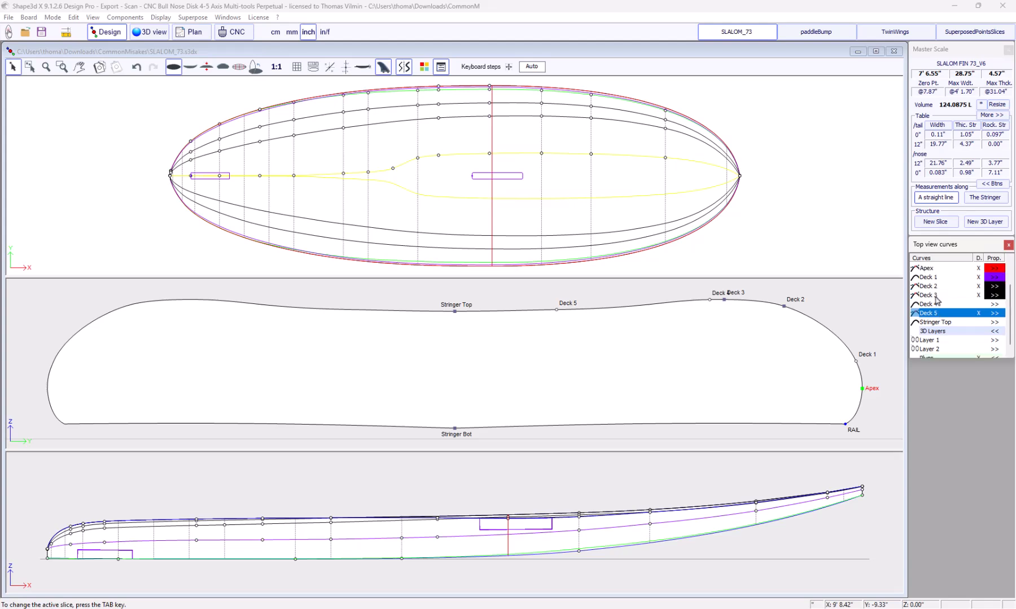
{"action": "left_click", "coordinate": [936, 296]}
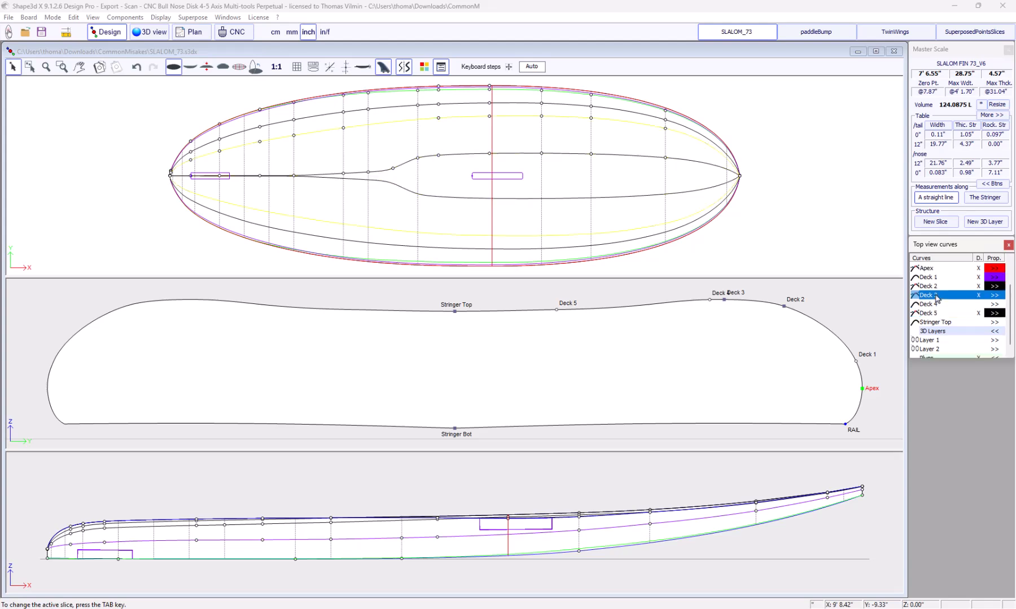
{"action": "left_click", "coordinate": [935, 287]}
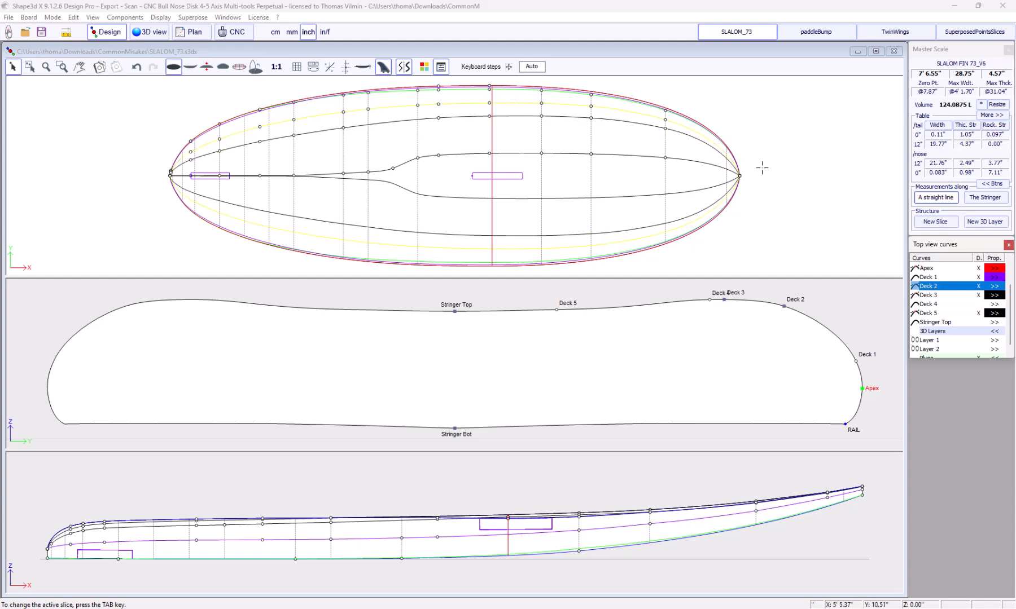
Make the Deck 2 curve interpolated in the outline view and hide Deck 1 and Deck 2 there
{"action": "right_click", "coordinate": [978, 288]}
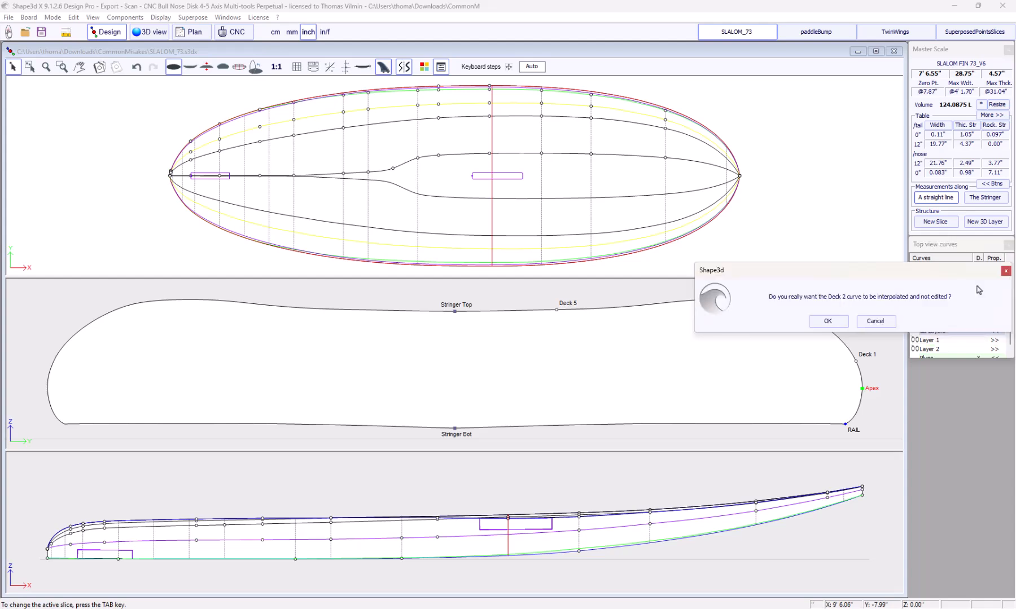
{"action": "left_click", "coordinate": [828, 322]}
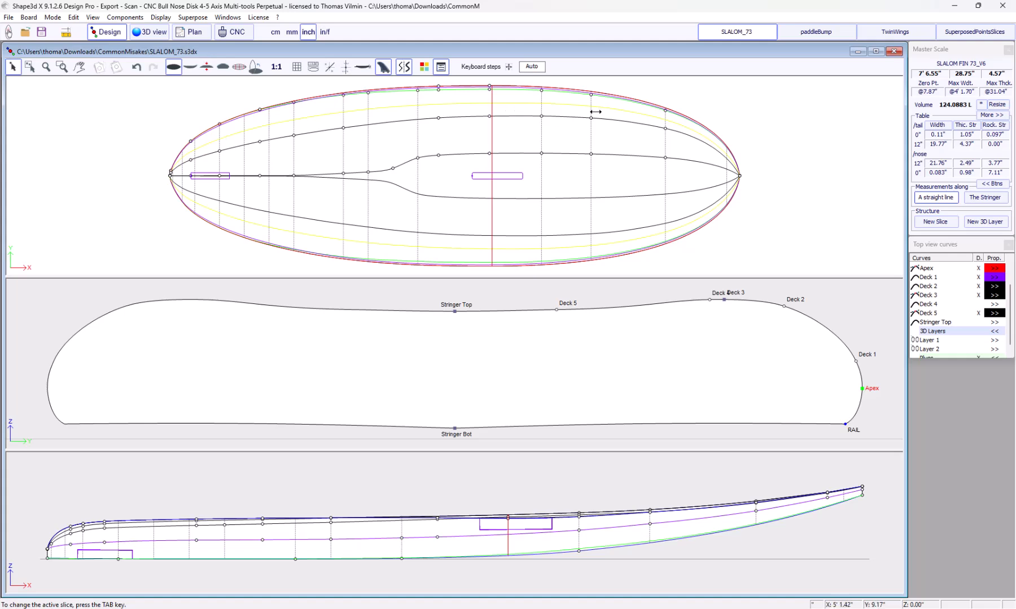
{"action": "scroll", "coordinate": [979, 317], "scroll_direction": "up", "scroll_amount": 1}
{"action": "left_click", "coordinate": [980, 304]}
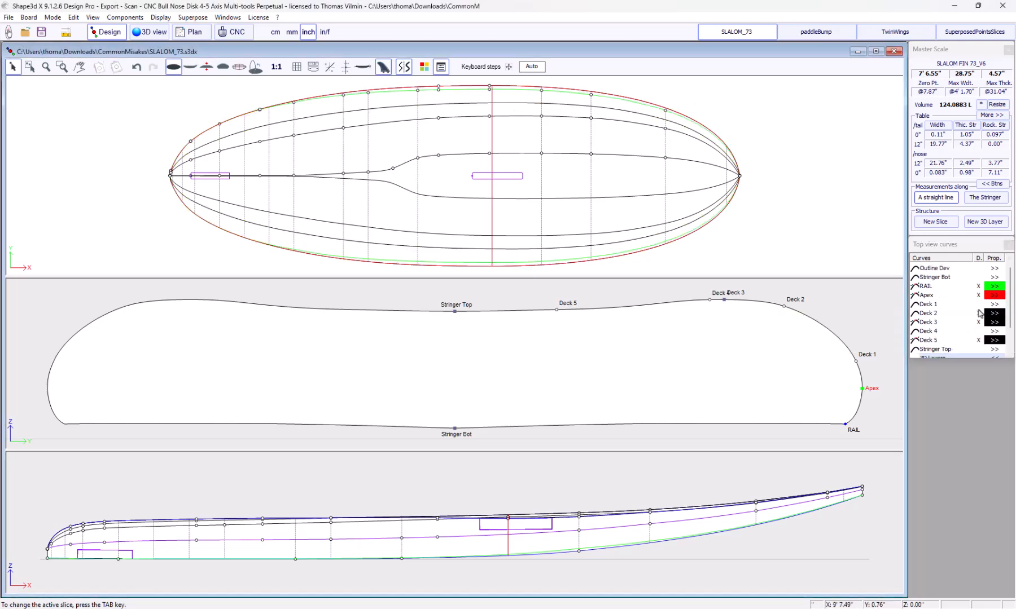
{"action": "left_click", "coordinate": [980, 313]}
Highlight the Apex and RAIL curves in the outline view and make the RAIL curve interpolated instead of edited
{"action": "left_click", "coordinate": [942, 296]}
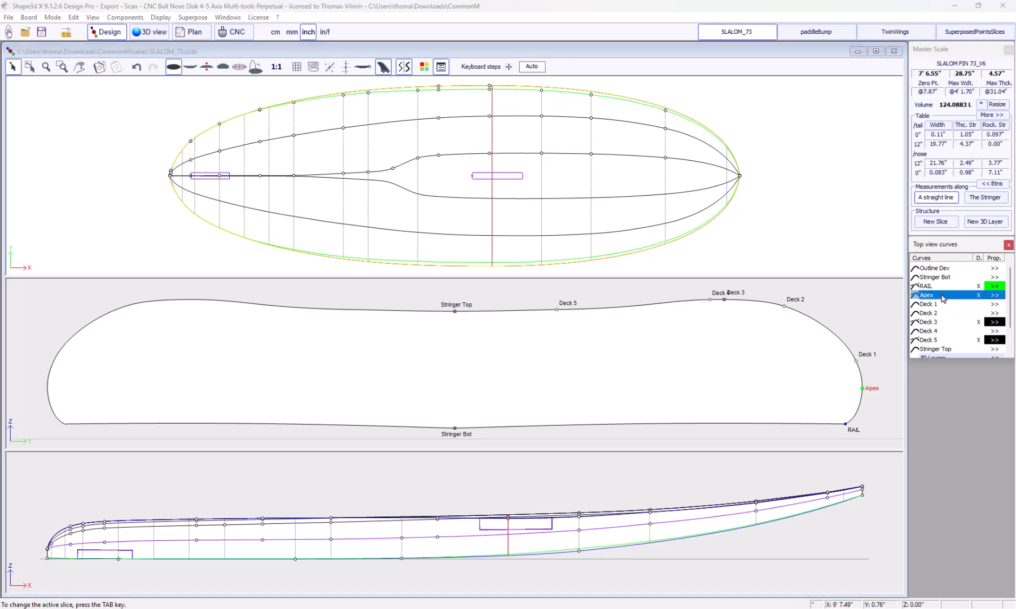
{"action": "left_click", "coordinate": [942, 286]}
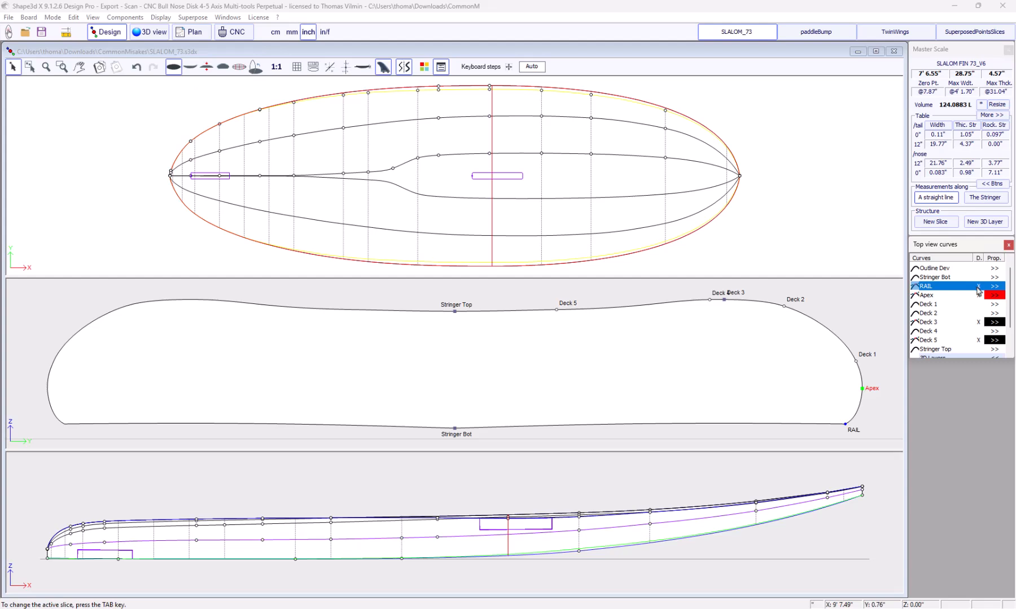
{"action": "left_click", "coordinate": [978, 291]}
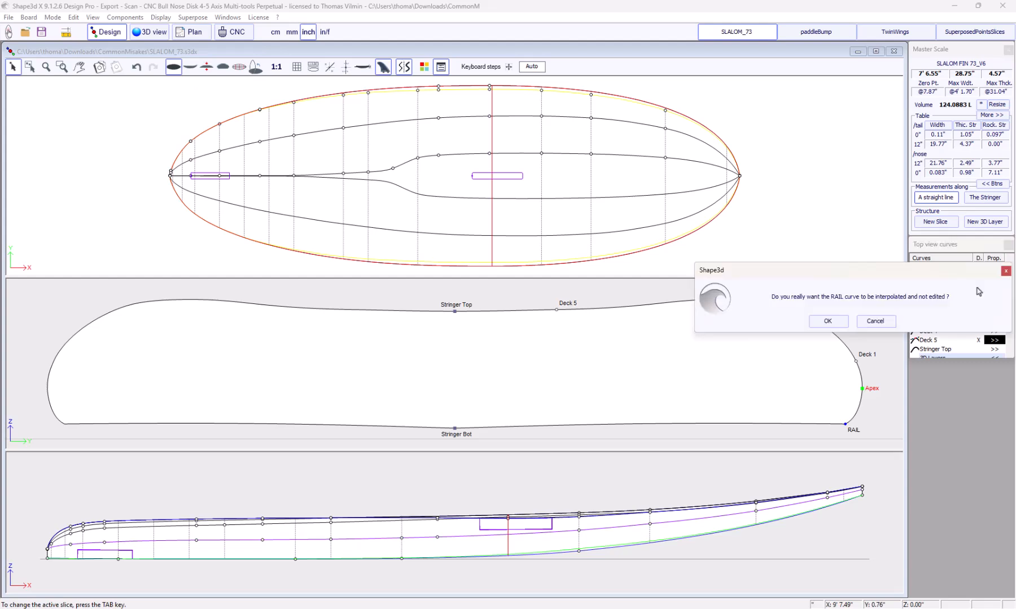
{"action": "left_click", "coordinate": [779, 321]}
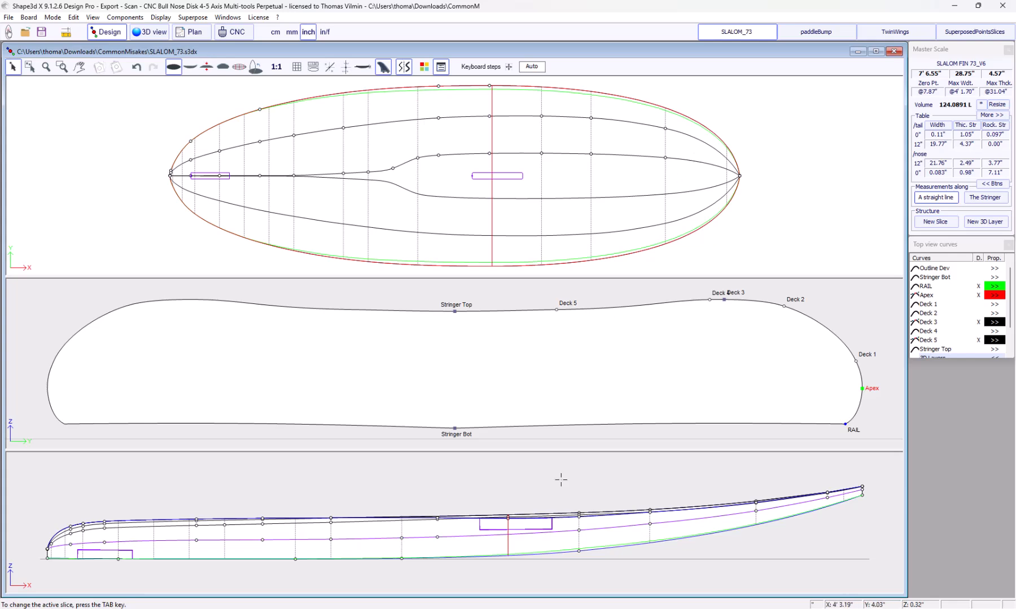
Show the Apex curve in the side view and make the Deck 1 and Deck 2 curves interpolated there
{"action": "left_click", "coordinate": [467, 488]}
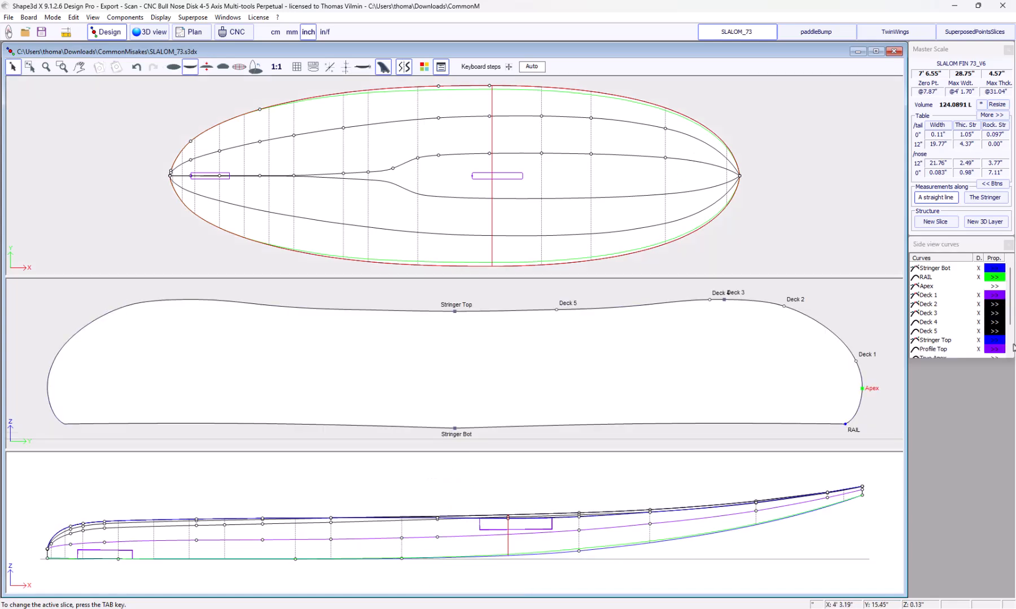
{"action": "left_click", "coordinate": [977, 288]}
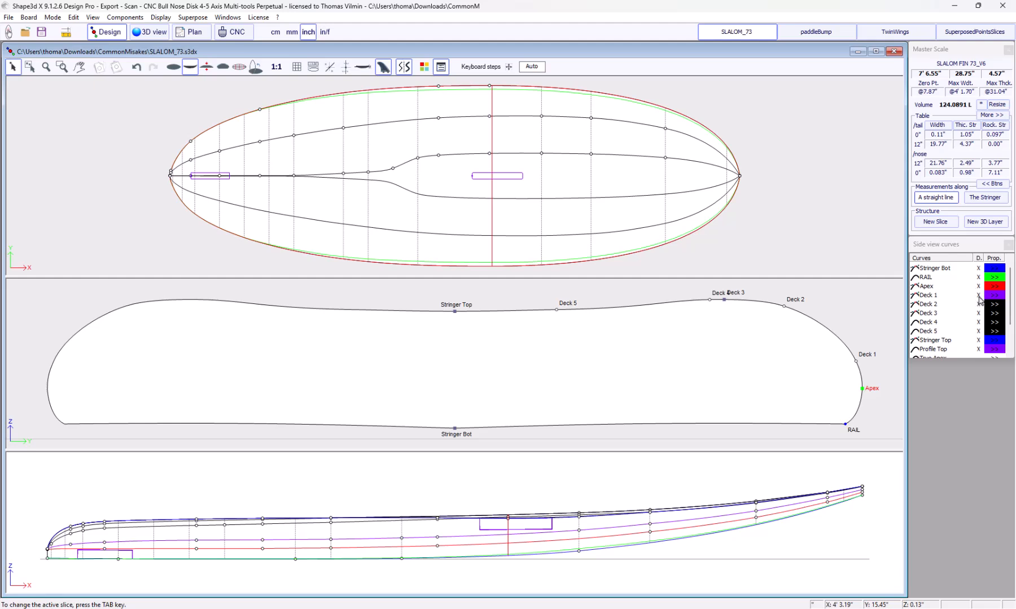
{"action": "left_click", "coordinate": [979, 299]}
{"action": "left_click", "coordinate": [834, 320]}
{"action": "left_click", "coordinate": [981, 305]}
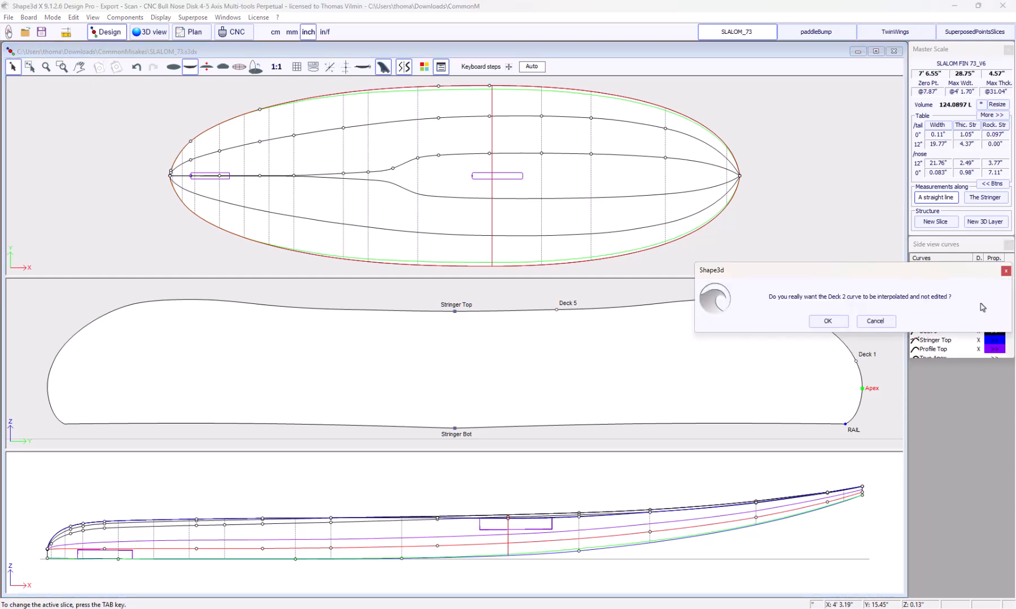
{"action": "left_click", "coordinate": [842, 321]}
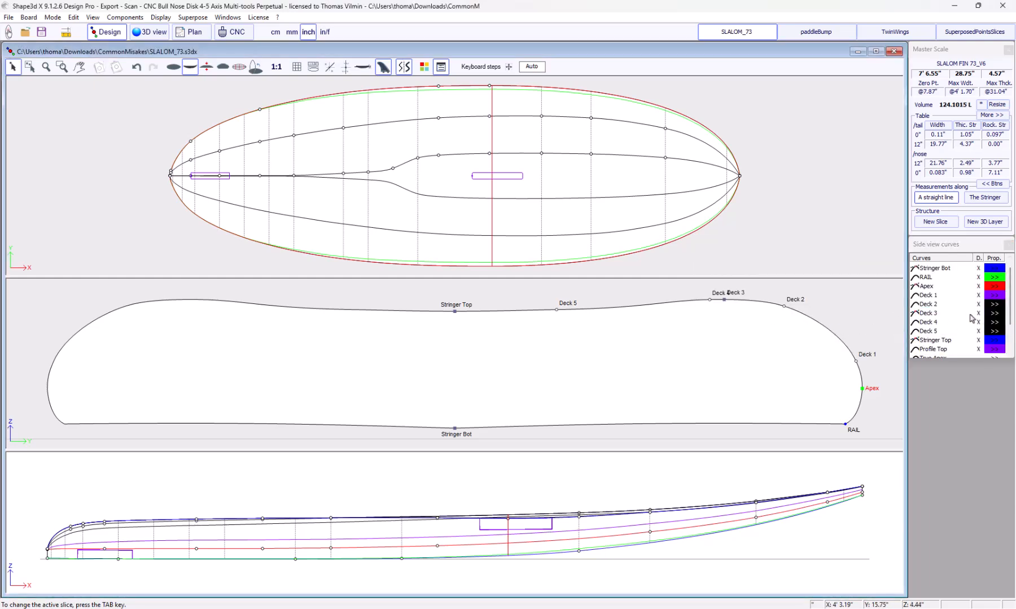
Highlight the Deck 3 curve in the side view and hide the Deck 4 and Deck 5 curves there
{"action": "left_click", "coordinate": [930, 315]}
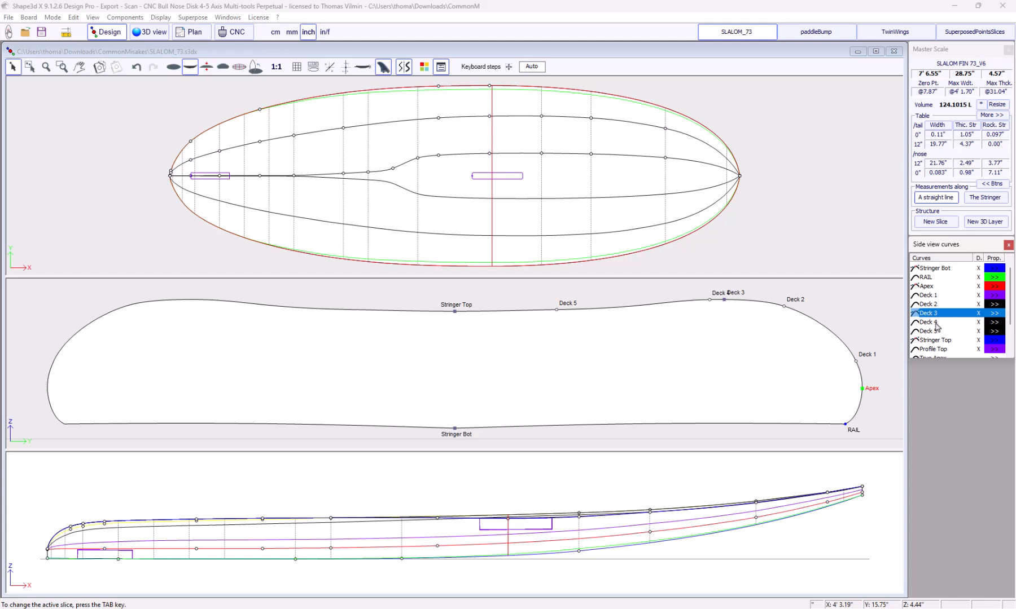
{"action": "left_click", "coordinate": [977, 326]}
{"action": "left_click", "coordinate": [977, 332]}
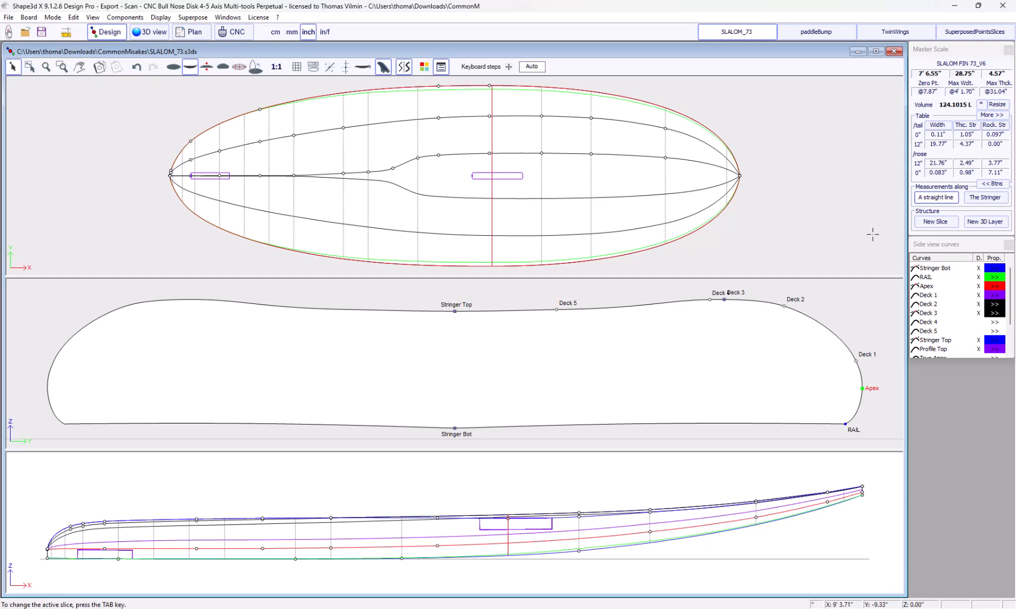
Delete the Deck 1 control point just above the apex on the 4' 3.19" slice
{"action": "left_click", "coordinate": [850, 232]}
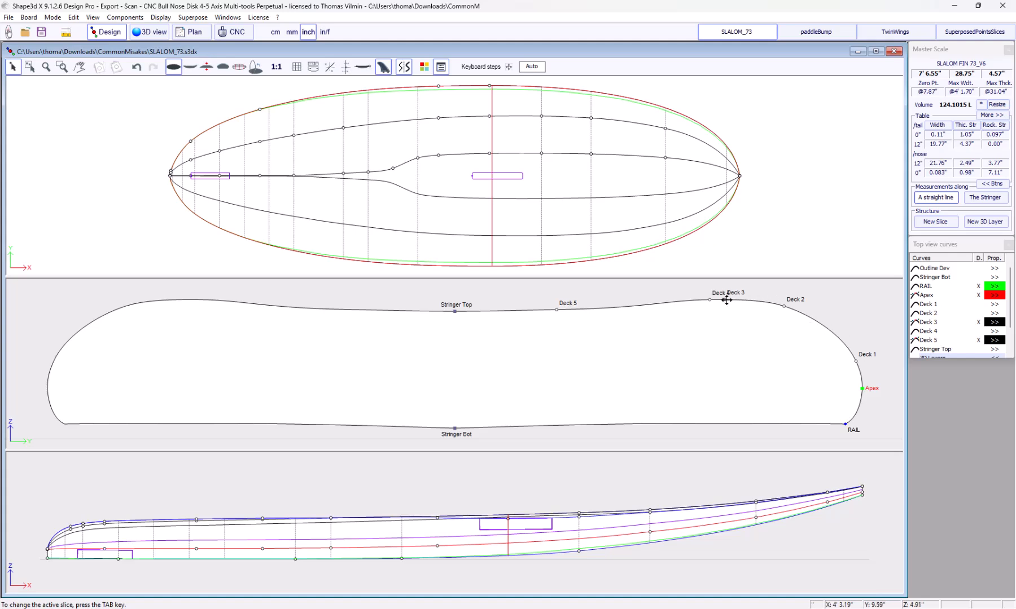
{"action": "left_click", "coordinate": [855, 361]}
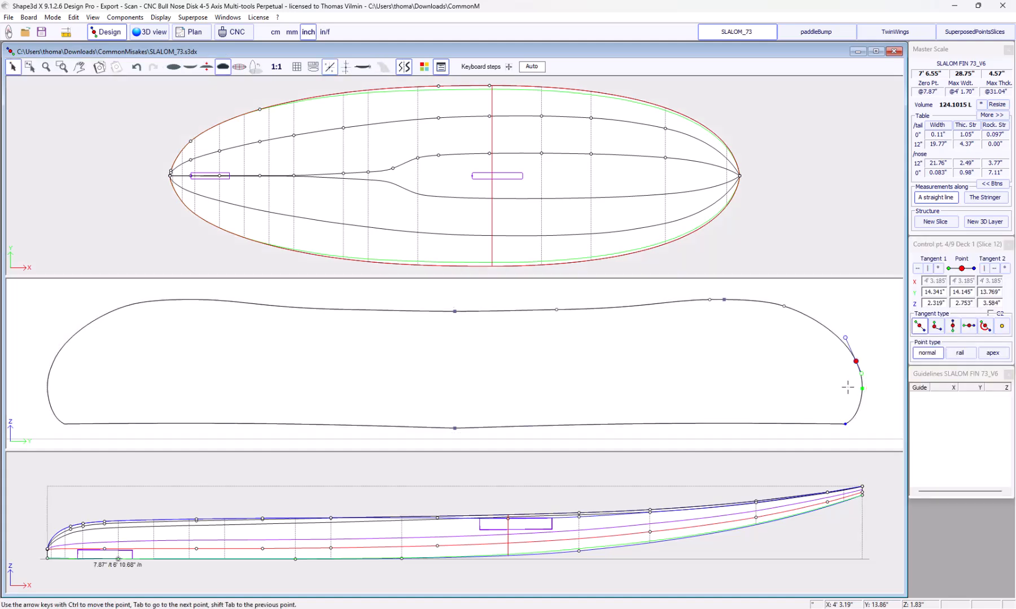
{"action": "key", "text": "Delete"}
{"action": "key", "text": "Return"}
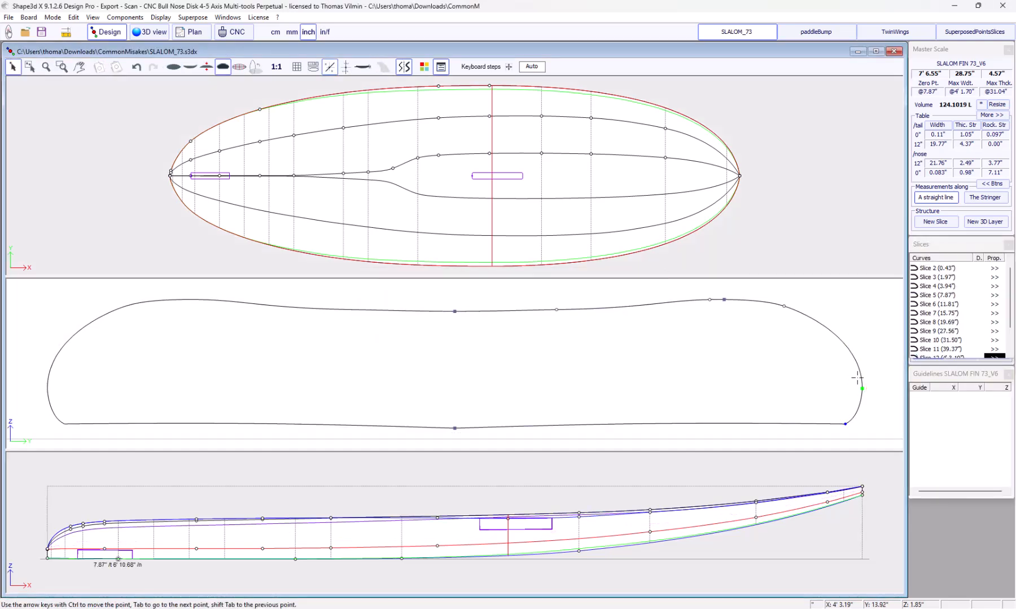
Delete the Deck 3 control point nearly superposed on the Deck 2 point at the high spot of the 4' 3.19" slice
{"action": "left_click", "coordinate": [541, 134]}
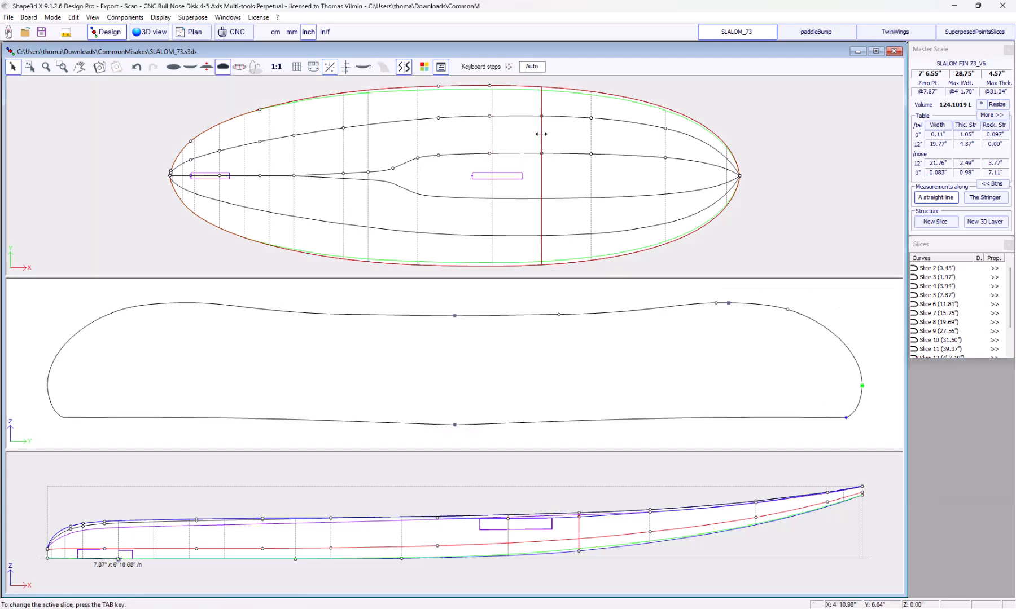
{"action": "left_click", "coordinate": [490, 137]}
{"action": "left_click", "coordinate": [783, 306]}
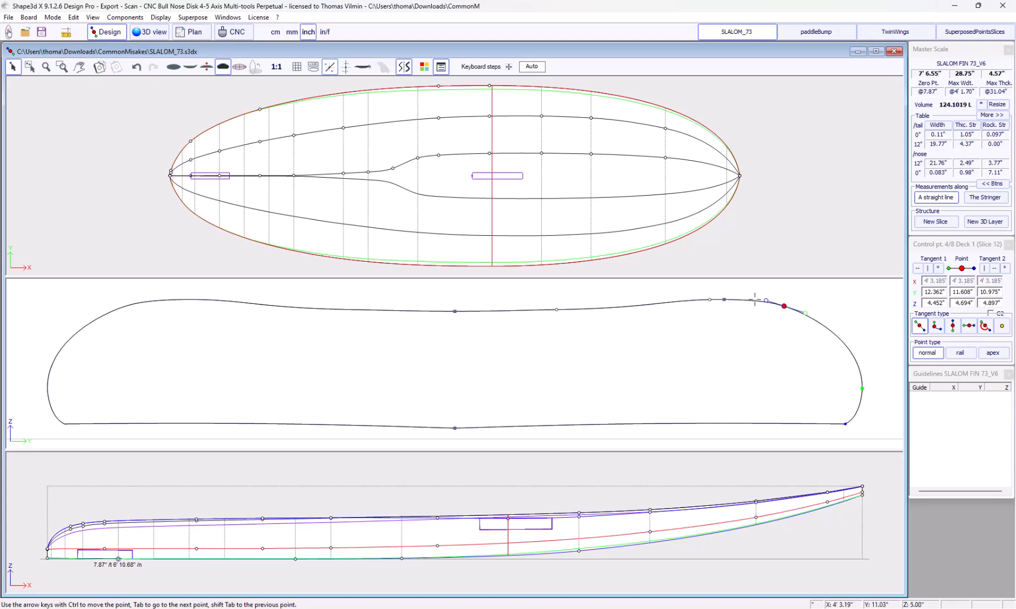
{"action": "left_click", "coordinate": [709, 300]}
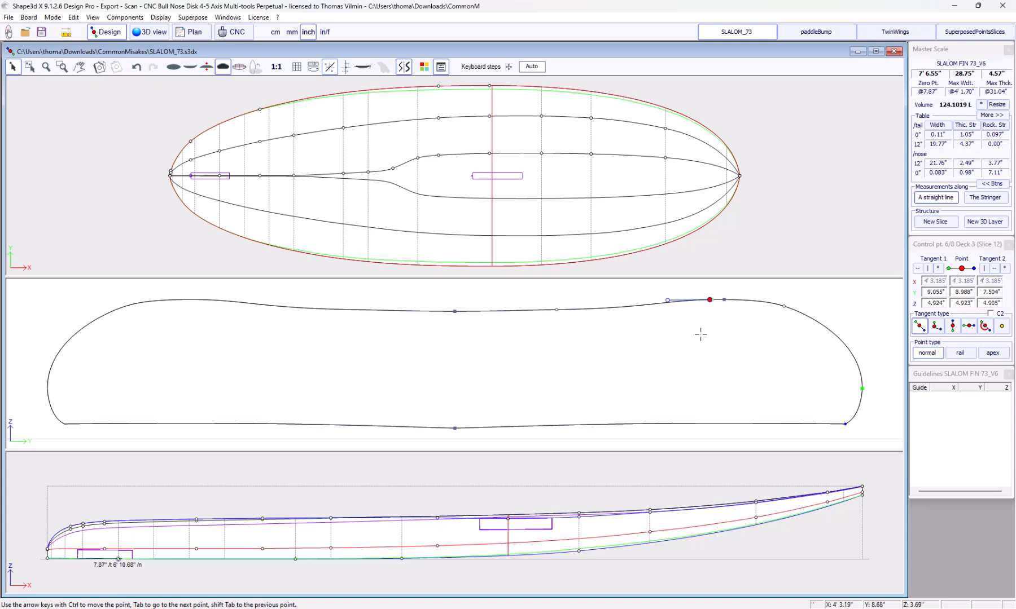
{"action": "key", "text": "Delete"}
{"action": "key", "text": "Return"}
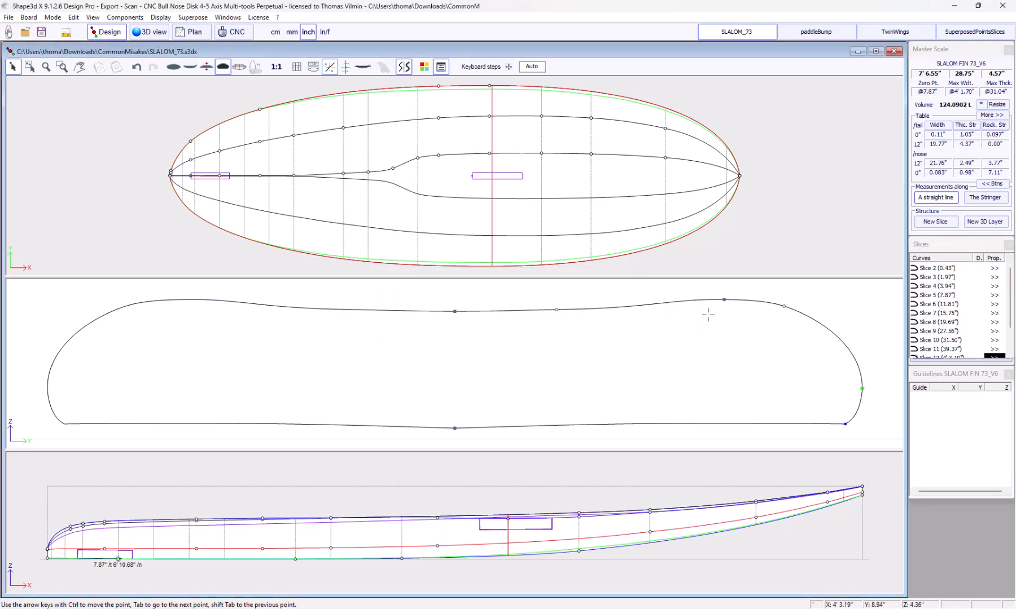
Compare the neighbouring slices and delete the one at about 4' 11", just forward of the 4' 3.19" slice
{"action": "left_click", "coordinate": [416, 143]}
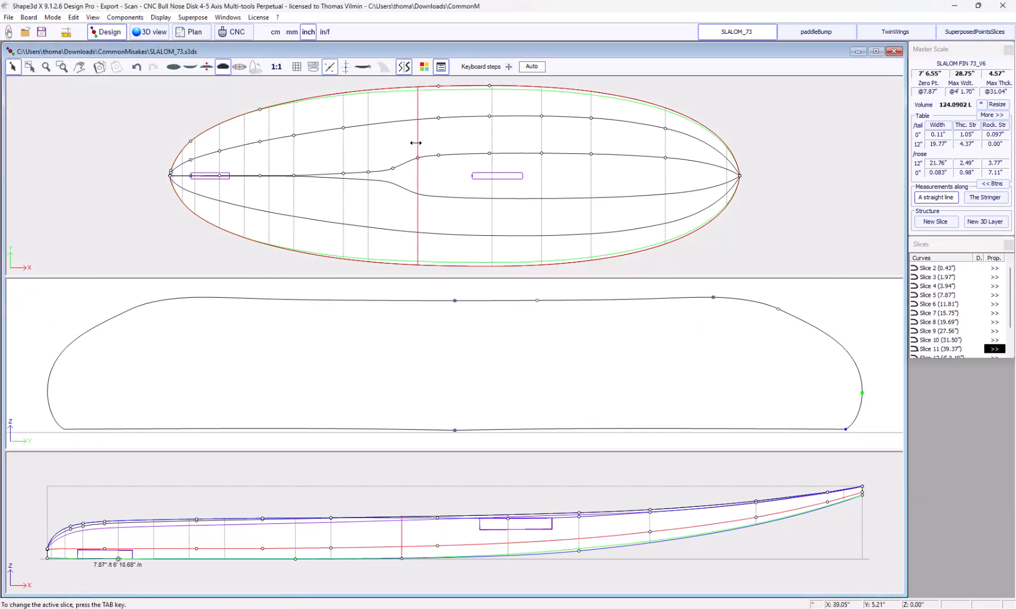
{"action": "left_click", "coordinate": [367, 138]}
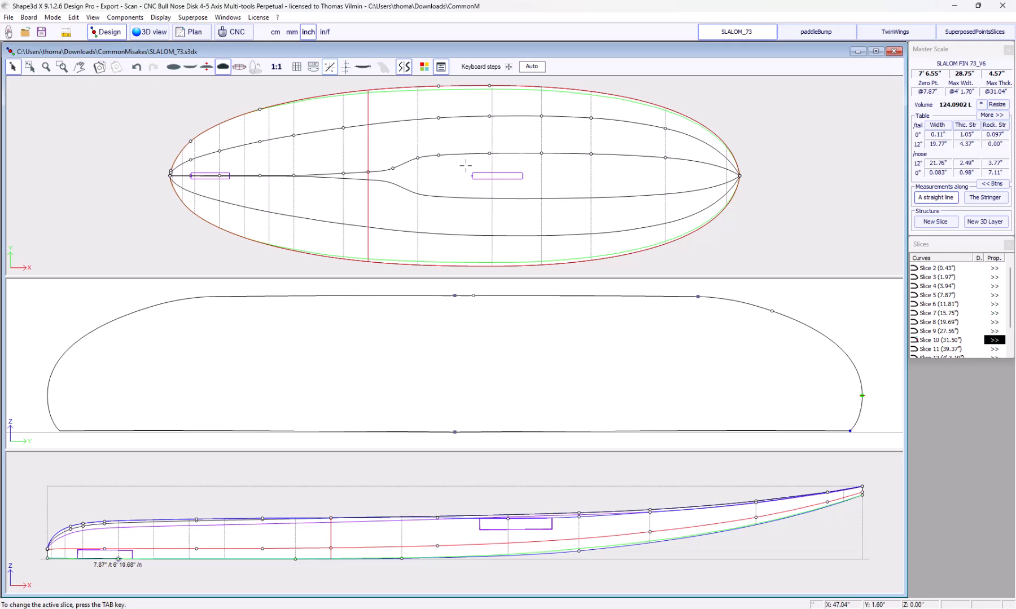
{"action": "left_click", "coordinate": [489, 134]}
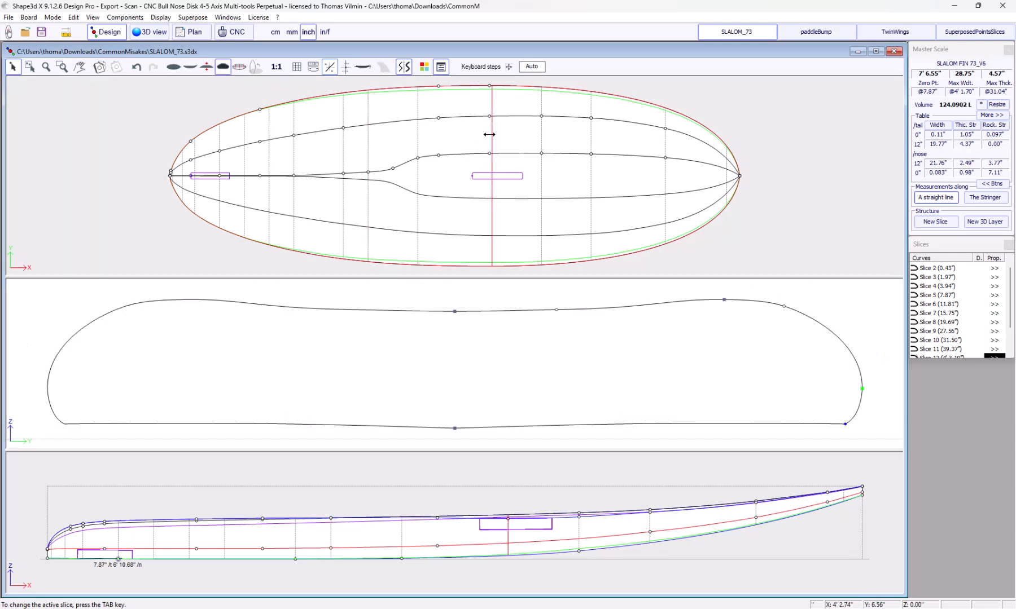
{"action": "left_click", "coordinate": [540, 141]}
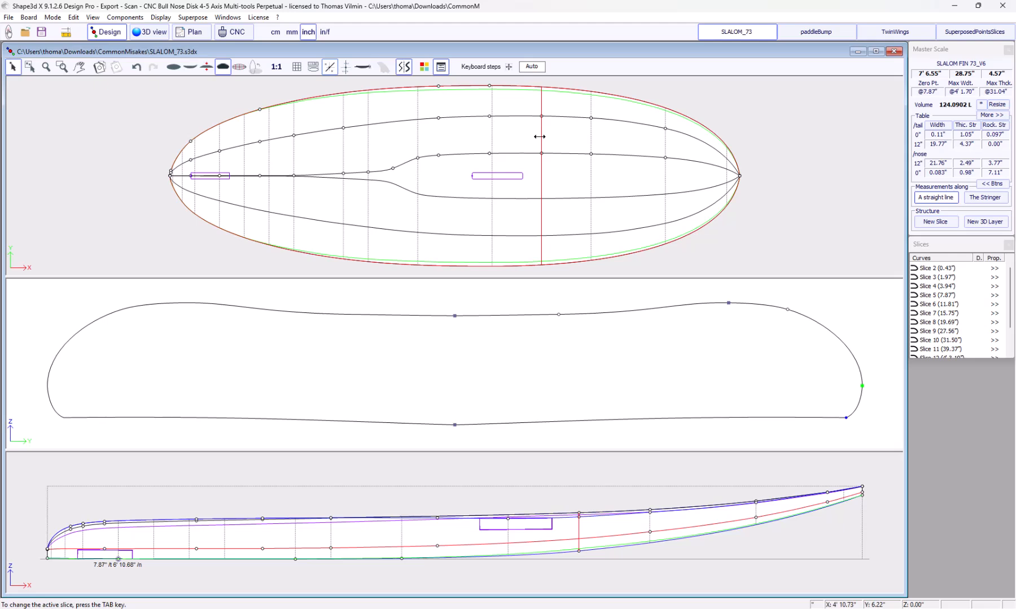
{"action": "key", "text": "Delete"}
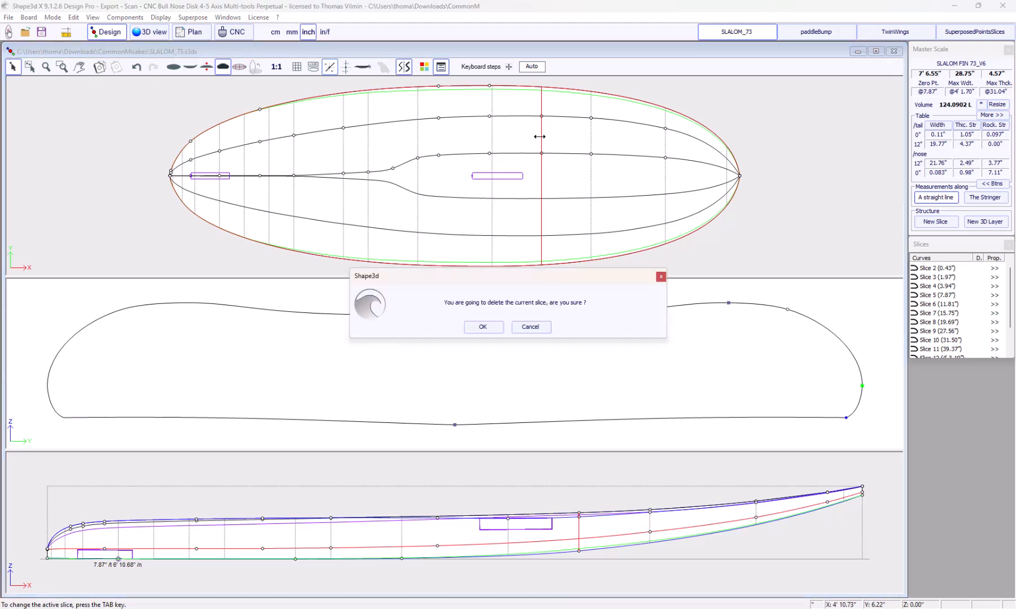
{"action": "key", "text": "Return"}
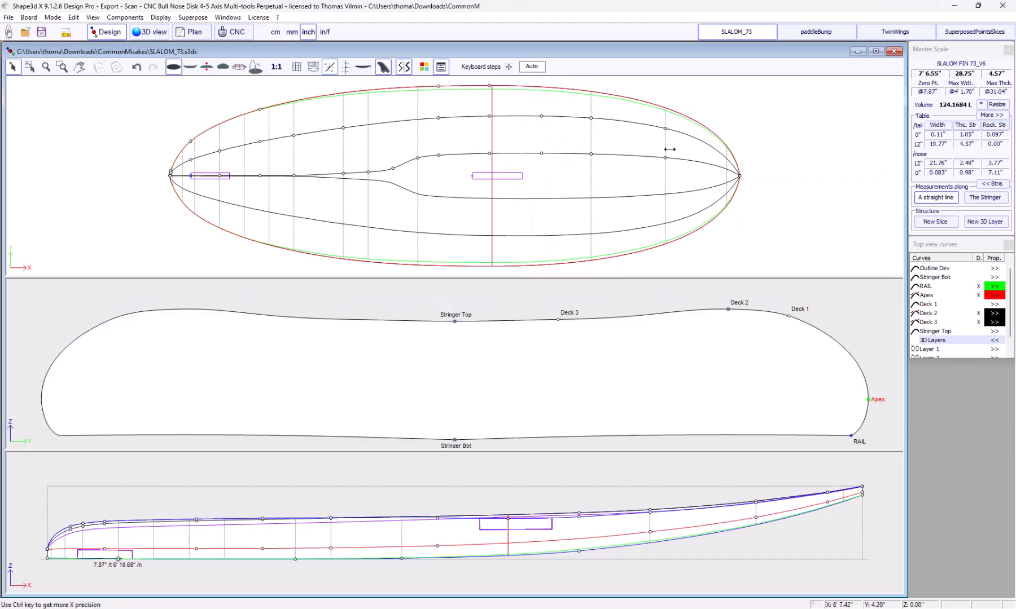
Delete the slices at 31.50" and 19.69" in the rear half of the board
{"action": "left_click", "coordinate": [418, 134]}
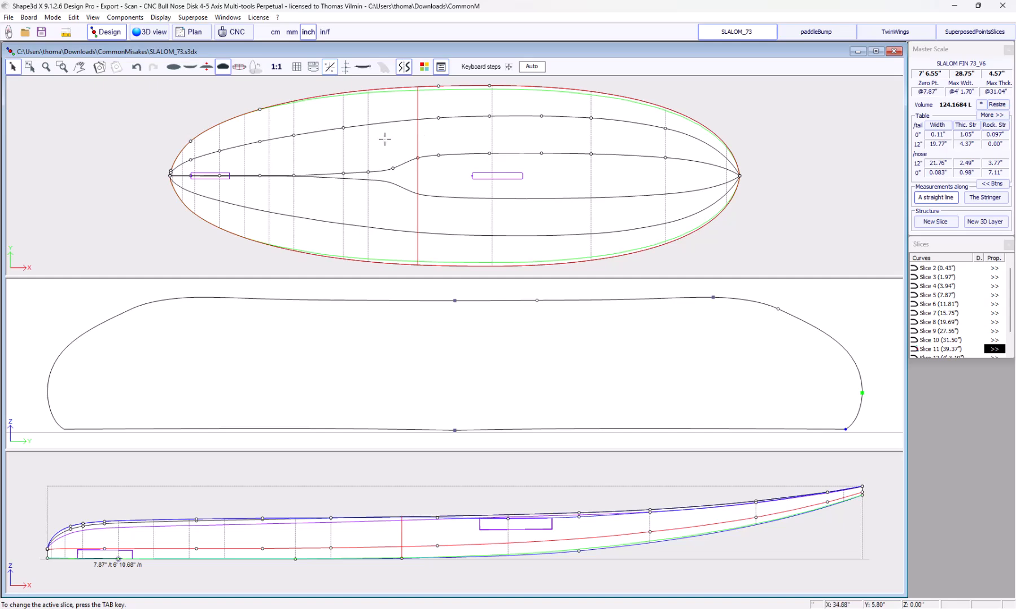
{"action": "left_click", "coordinate": [368, 139]}
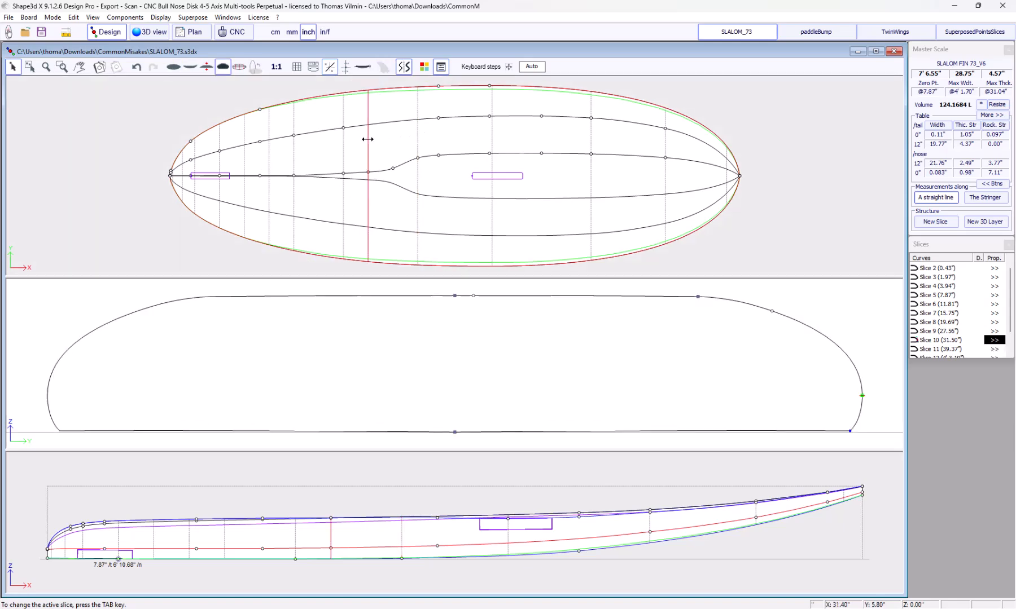
{"action": "key", "text": "Delete"}
{"action": "key", "text": "Return"}
{"action": "left_click", "coordinate": [292, 146]}
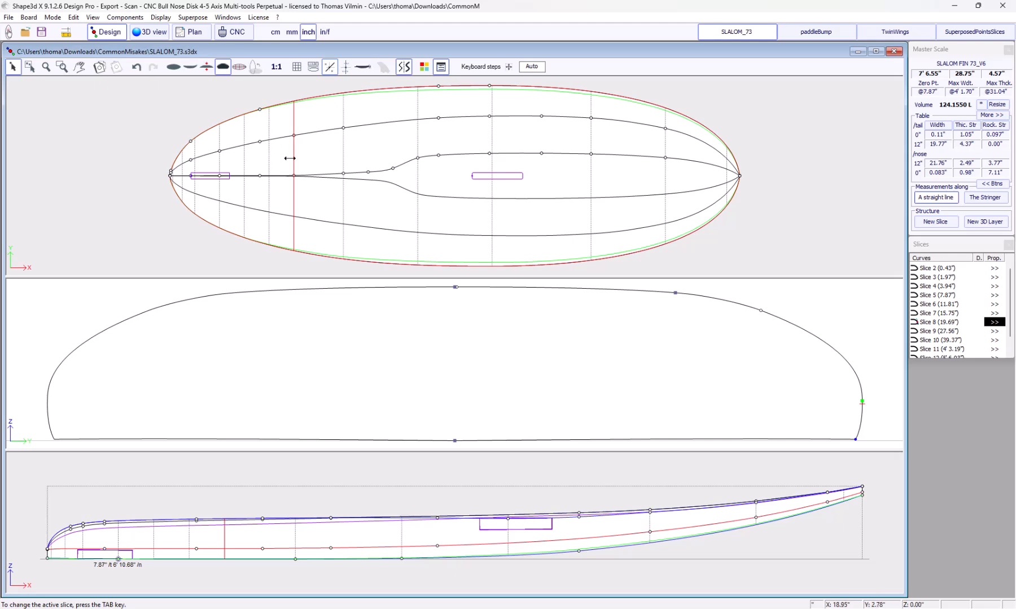
{"action": "key", "text": "Delete"}
{"action": "key", "text": "Return"}
Delete the slices at 11.81" and 3.94" near the tail
{"action": "key", "text": "Delete"}
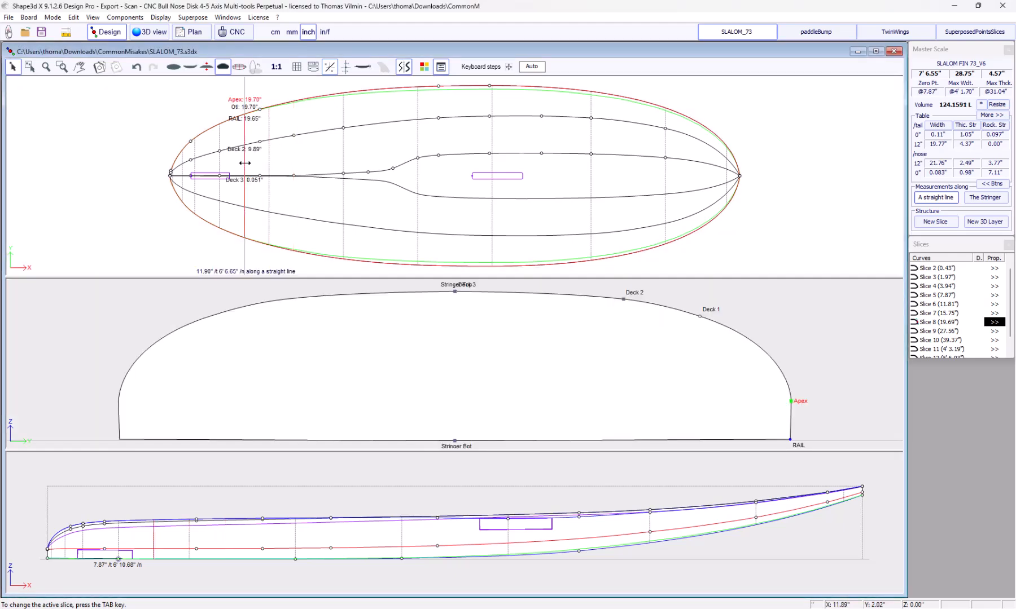
{"action": "key", "text": "Return"}
{"action": "key", "text": "Delete"}
{"action": "key", "text": "Return"}
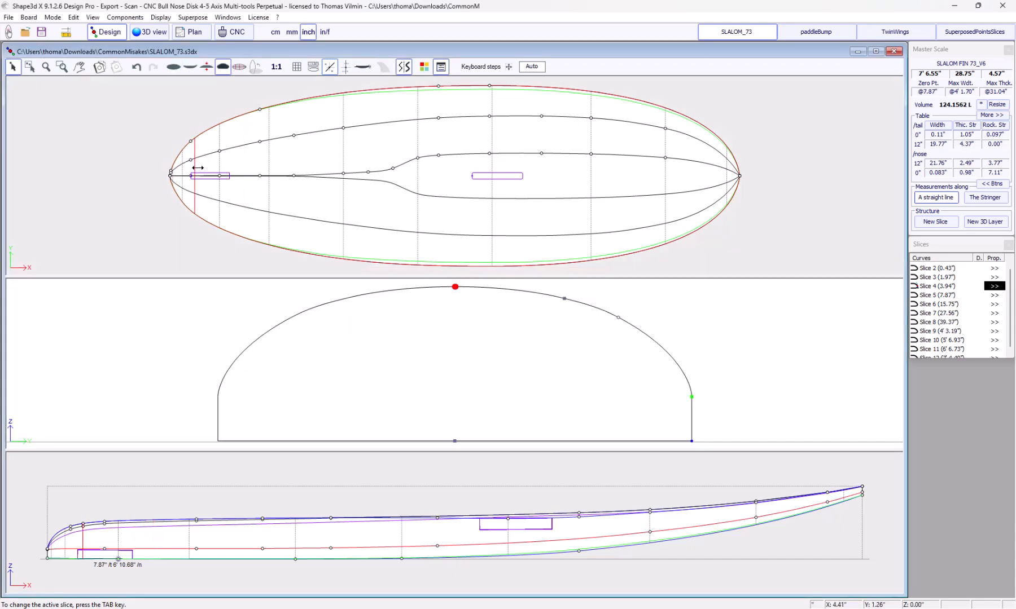
{"action": "key", "text": "Delete"}
{"action": "key", "text": "Return"}
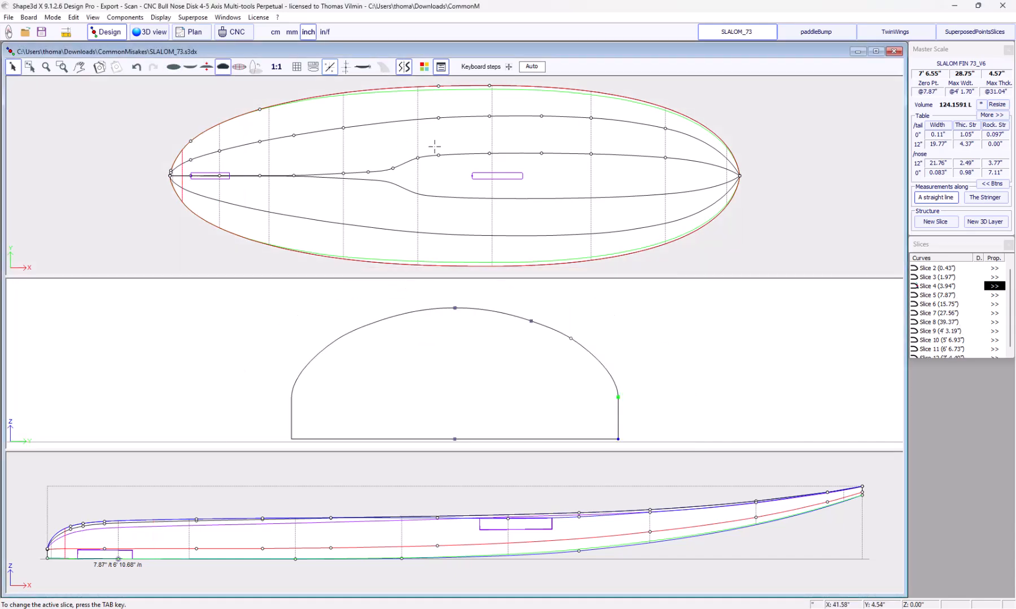
On the 27.56" slice, move the RAIL point's Tangent 2 to Y 13.210" and Z 0.367", within the apex width
{"action": "left_click", "coordinate": [461, 145]}
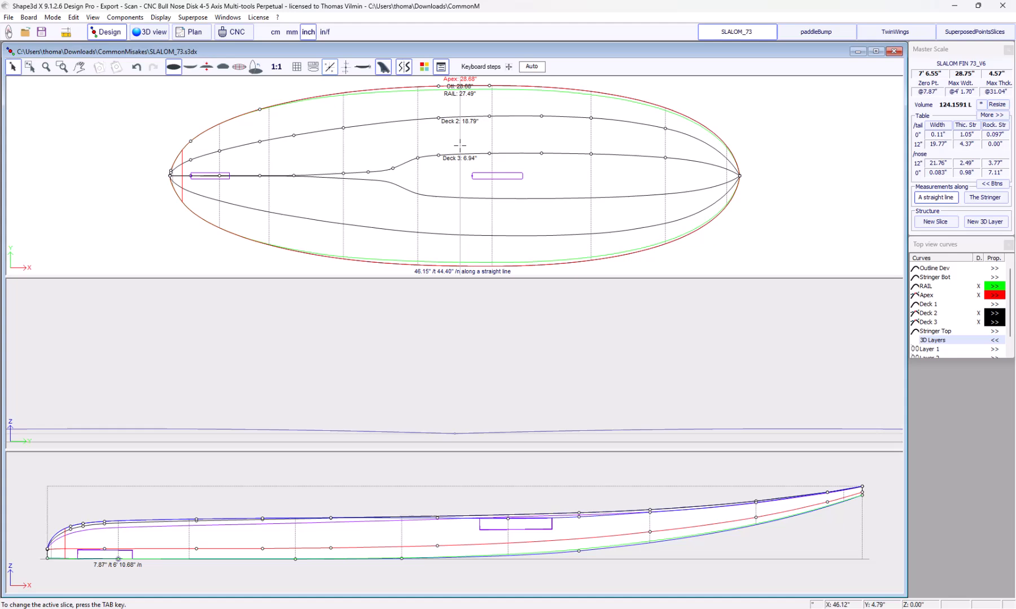
{"action": "left_click", "coordinate": [492, 134]}
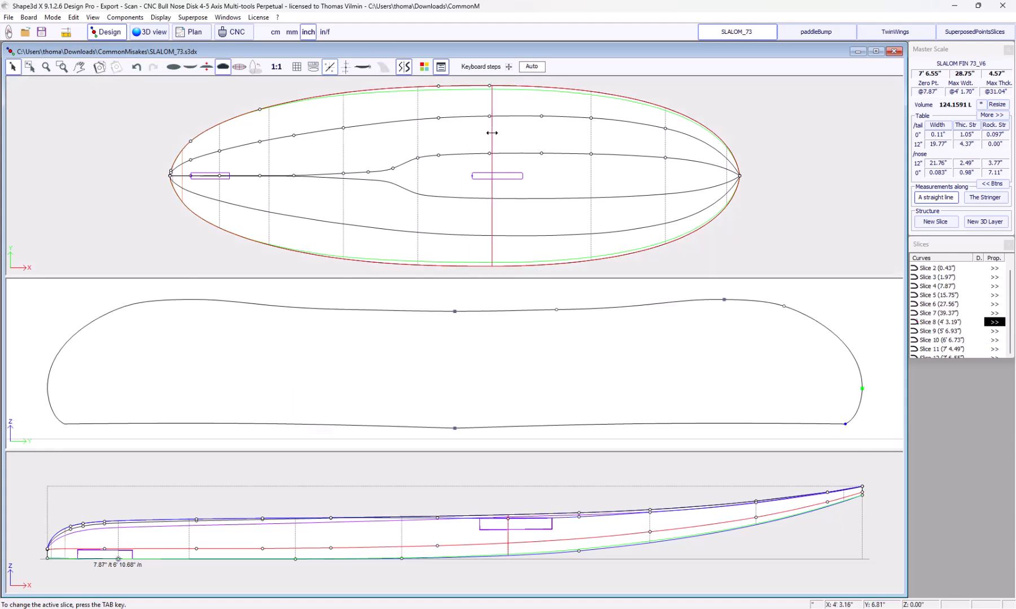
{"action": "left_click", "coordinate": [417, 136]}
{"action": "left_click", "coordinate": [344, 146]}
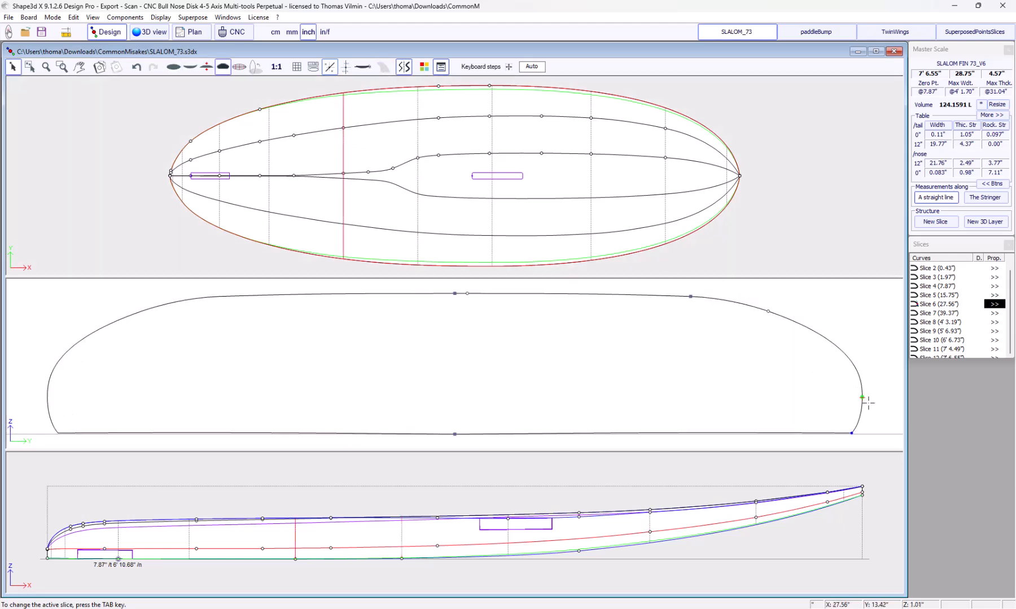
{"action": "scroll", "coordinate": [867, 402], "scroll_direction": "up", "scroll_amount": 3}
{"action": "left_click", "coordinate": [825, 391]}
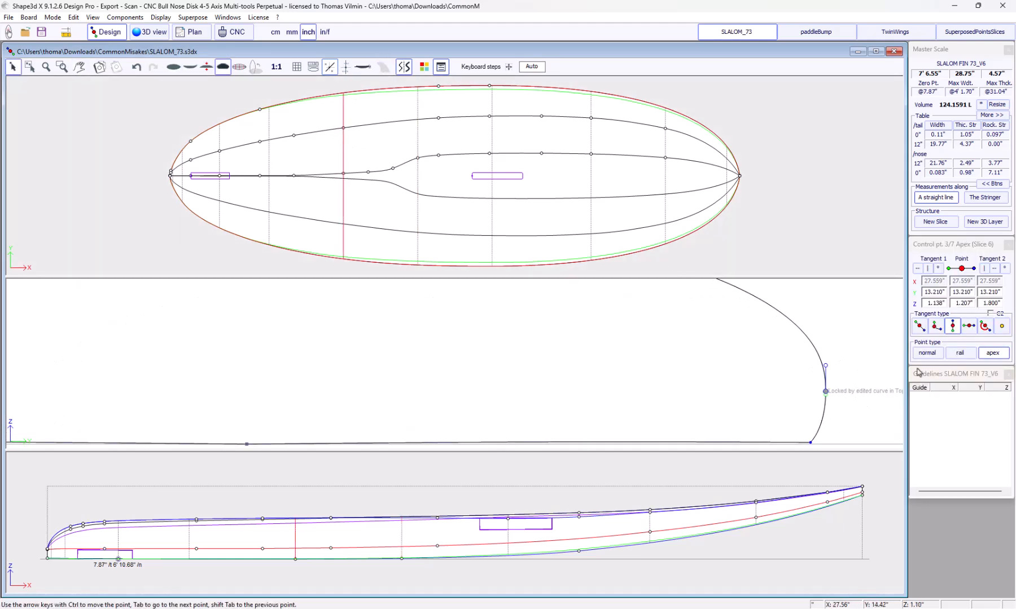
{"action": "left_click", "coordinate": [815, 438]}
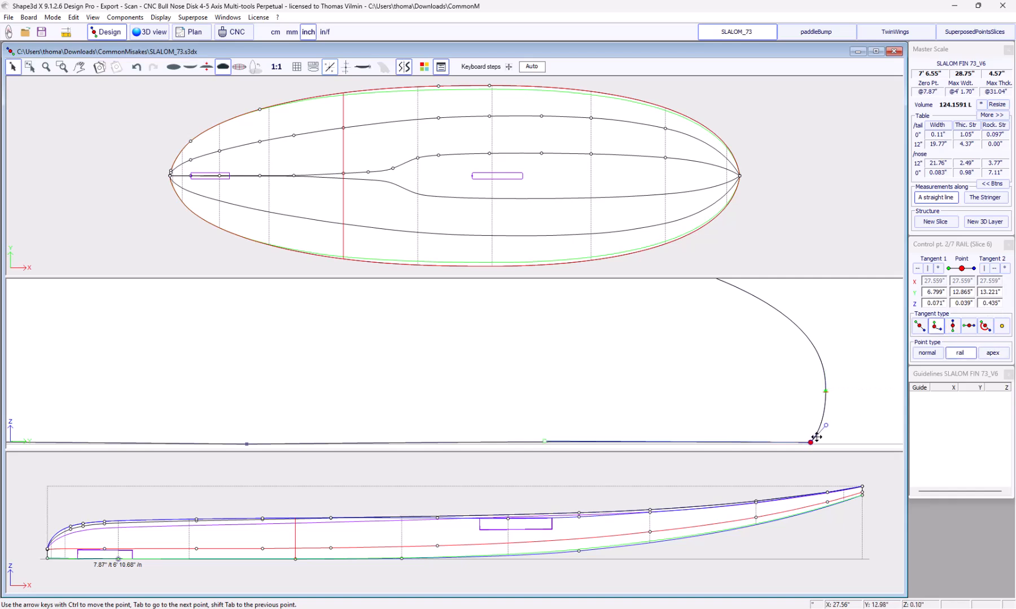
{"action": "left_click_drag", "start_coordinate": [827, 428], "coordinate": [827, 428]}
{"action": "scroll", "coordinate": [857, 403], "scroll_direction": "down", "scroll_amount": 2}
{"action": "middle_click_drag", "start_coordinate": [868, 408], "coordinate": [860, 406]}
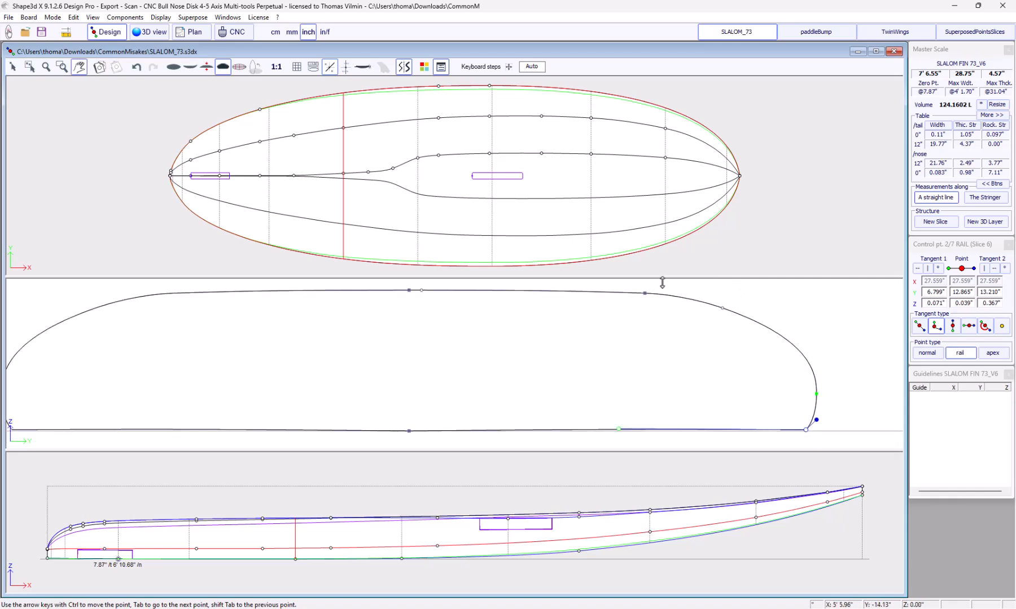
On the 15.75" slice, move the RAIL point's Tangent 2 to Y 10.978" and Z 0.523", within the apex width
{"action": "left_click", "coordinate": [270, 159]}
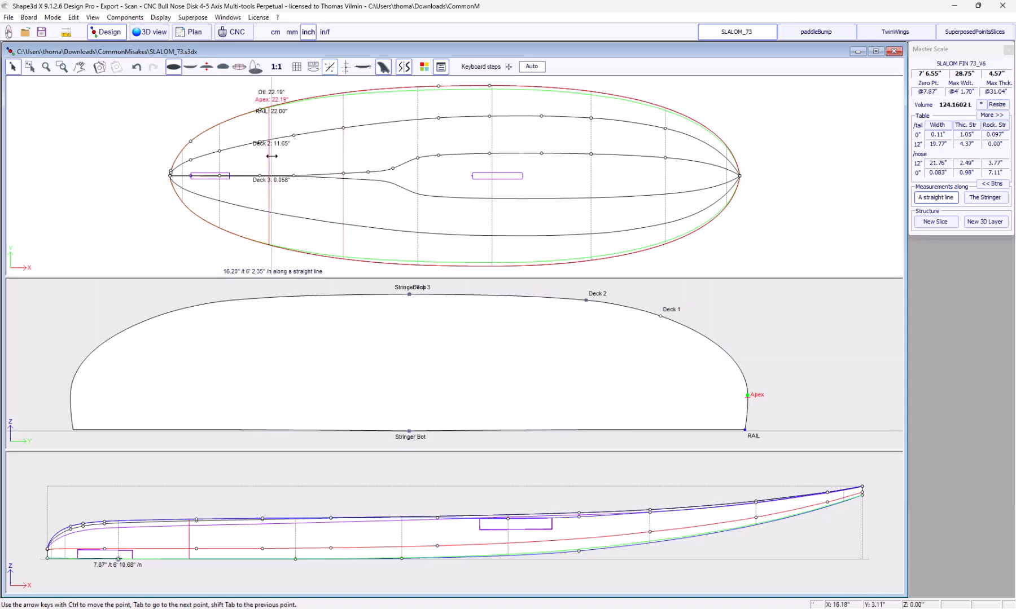
{"action": "left_click", "coordinate": [836, 401]}
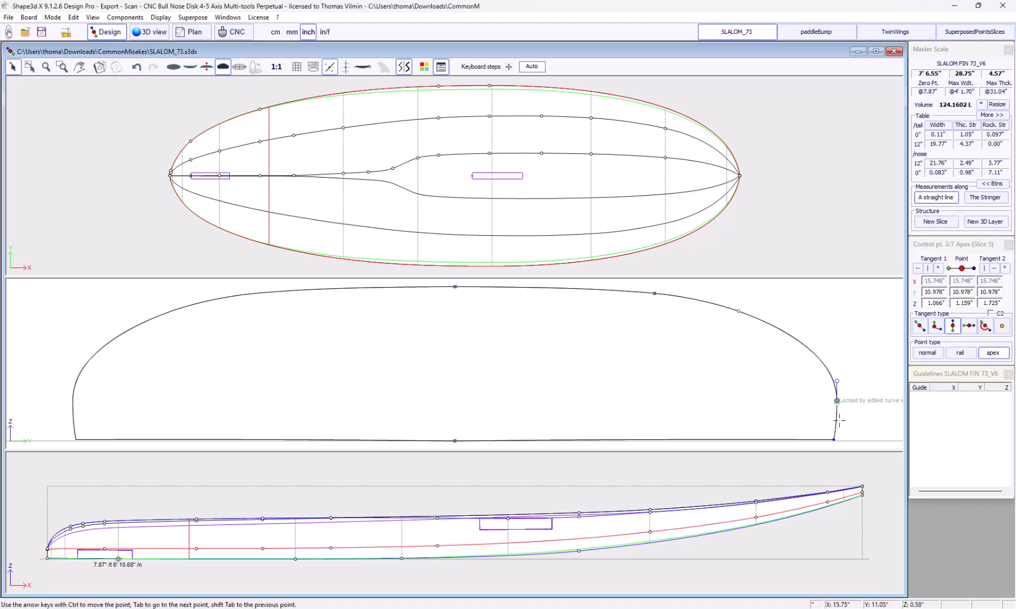
{"action": "left_click", "coordinate": [833, 440]}
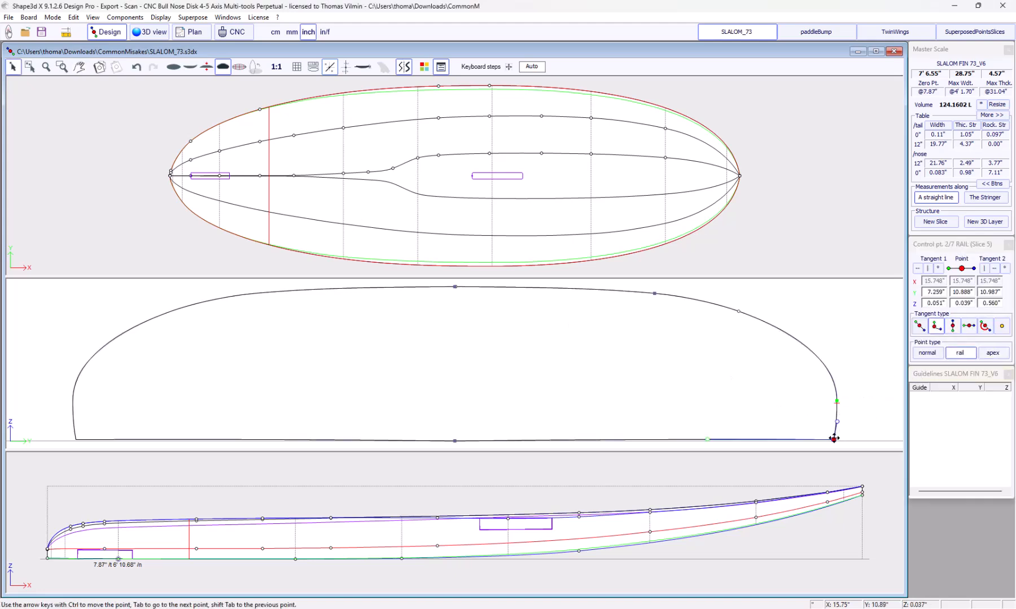
{"action": "left_click_drag", "start_coordinate": [837, 423], "coordinate": [837, 423]}
Make the Stringer Top point's tangent horizontal on the 15.75" slice
{"action": "scroll", "coordinate": [454, 289], "scroll_direction": "up", "scroll_amount": 4}
{"action": "scroll", "coordinate": [454, 294], "scroll_direction": "up", "scroll_amount": 14}
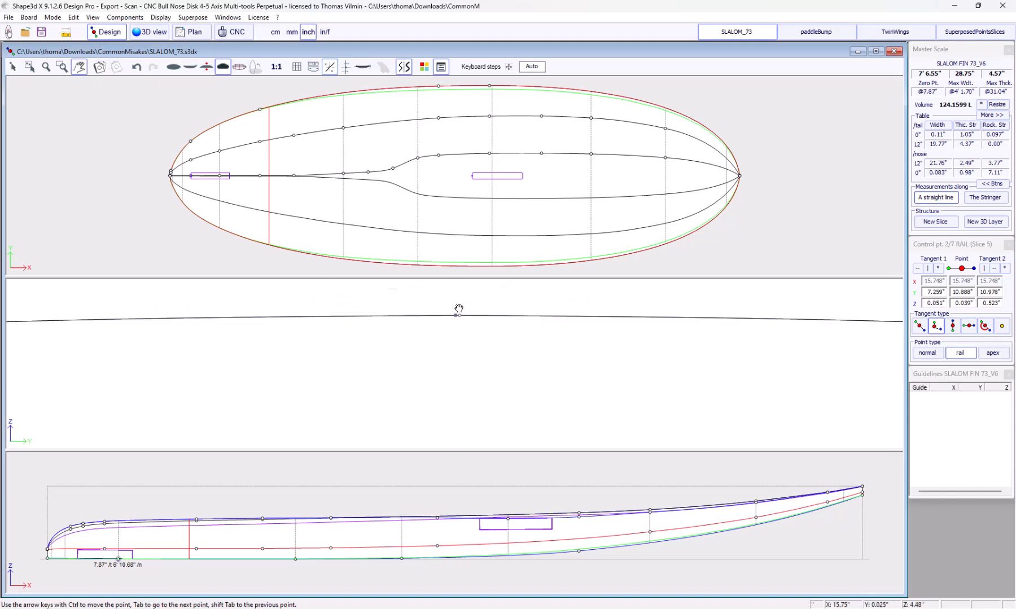
{"action": "scroll", "coordinate": [449, 354], "scroll_direction": "up", "scroll_amount": 10}
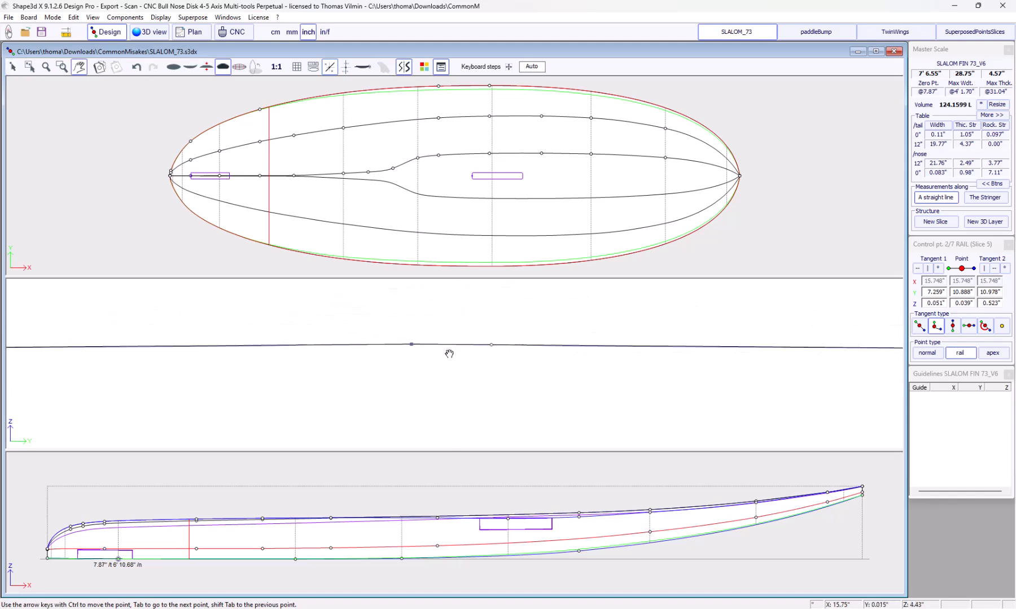
{"action": "key", "text": "Escape"}
{"action": "left_click", "coordinate": [320, 349]}
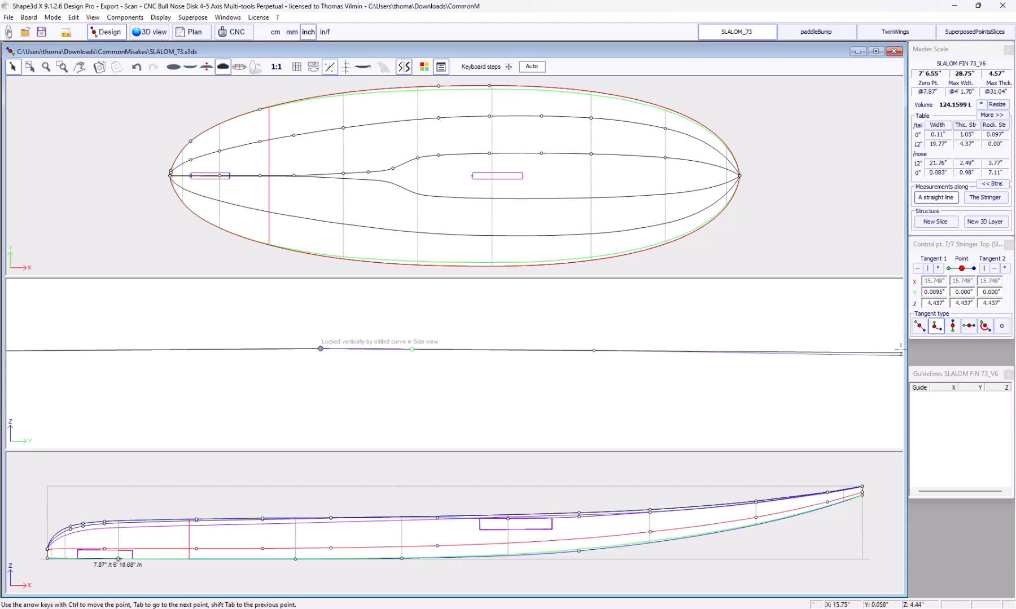
{"action": "left_click", "coordinate": [971, 332]}
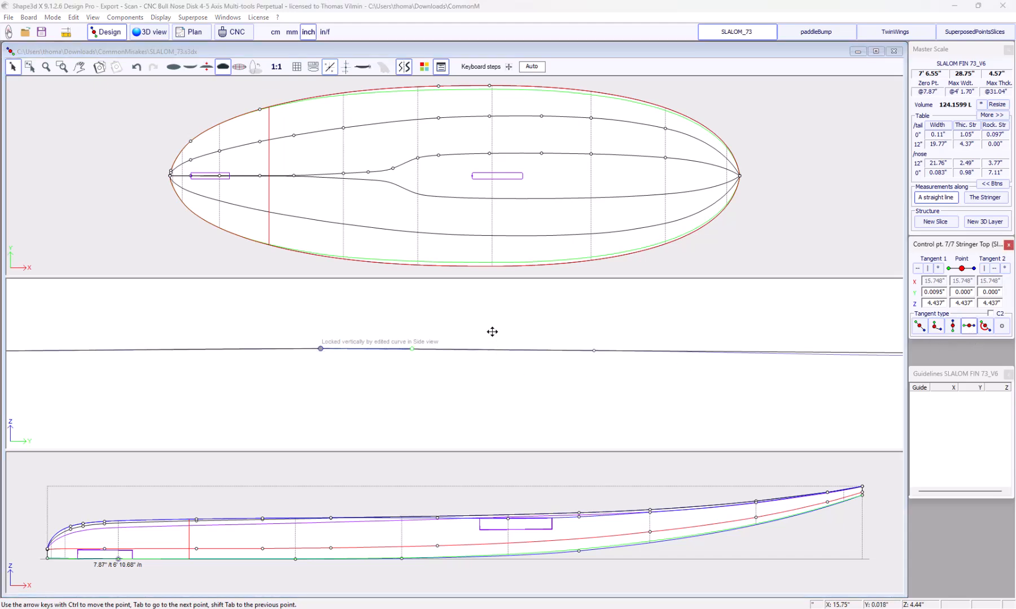
Align the control point beside Stringer Top horizontally on the 15.75" slice
{"action": "scroll", "coordinate": [492, 334], "scroll_direction": "down", "scroll_amount": 2}
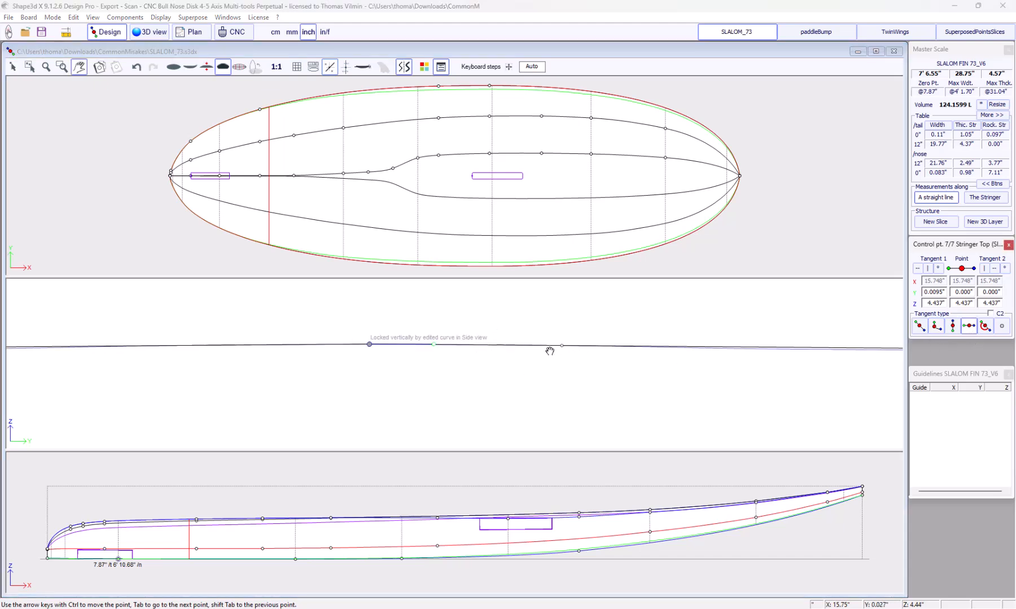
{"action": "right_click", "coordinate": [560, 345]}
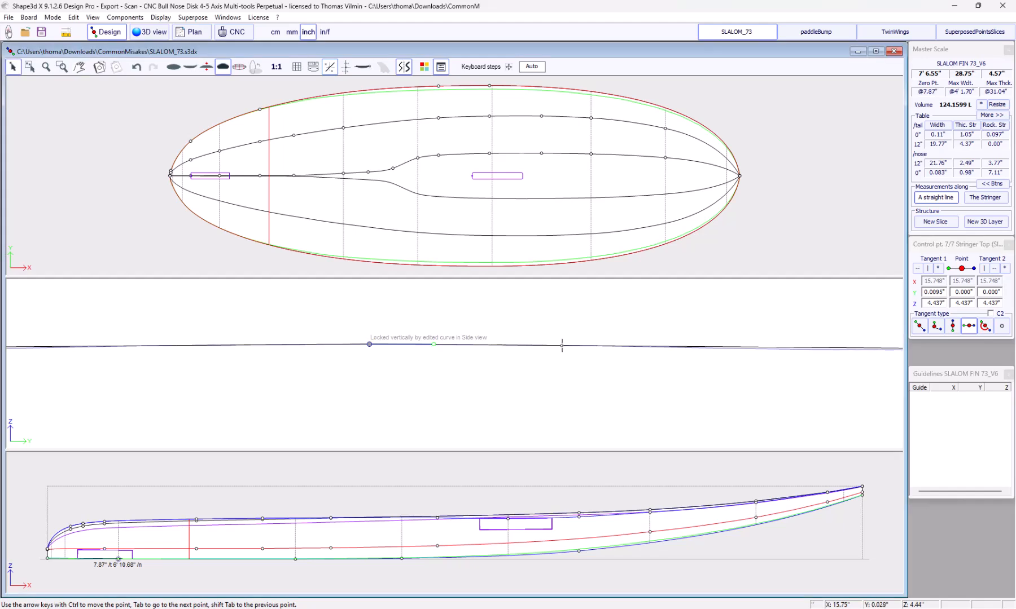
{"action": "left_click", "coordinate": [562, 346]}
{"action": "right_click", "coordinate": [562, 346]}
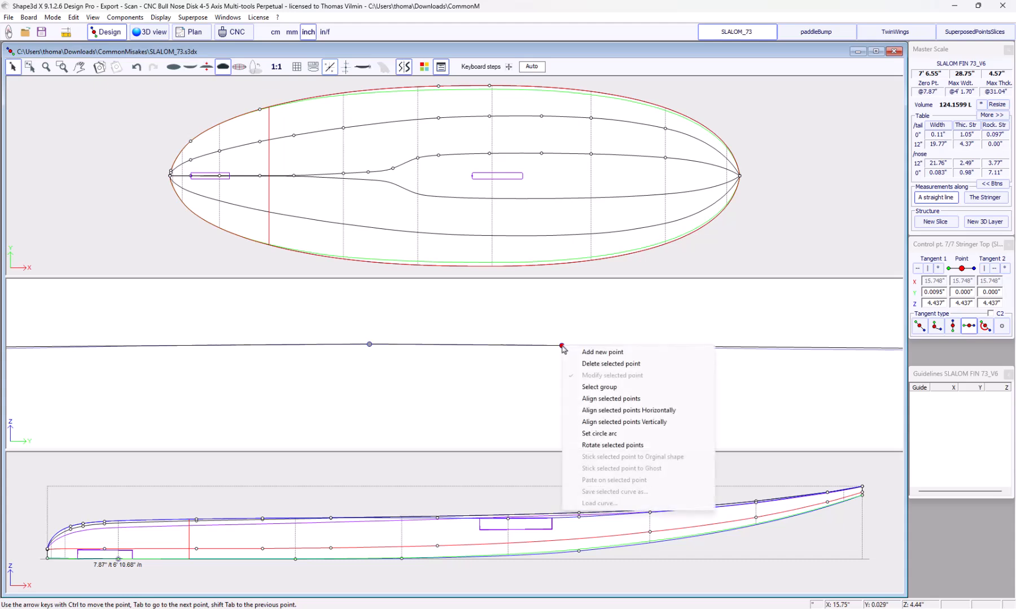
{"action": "left_click", "coordinate": [622, 410]}
{"action": "left_click", "coordinate": [544, 358]}
{"action": "scroll", "coordinate": [518, 336], "scroll_direction": "down", "scroll_amount": 3}
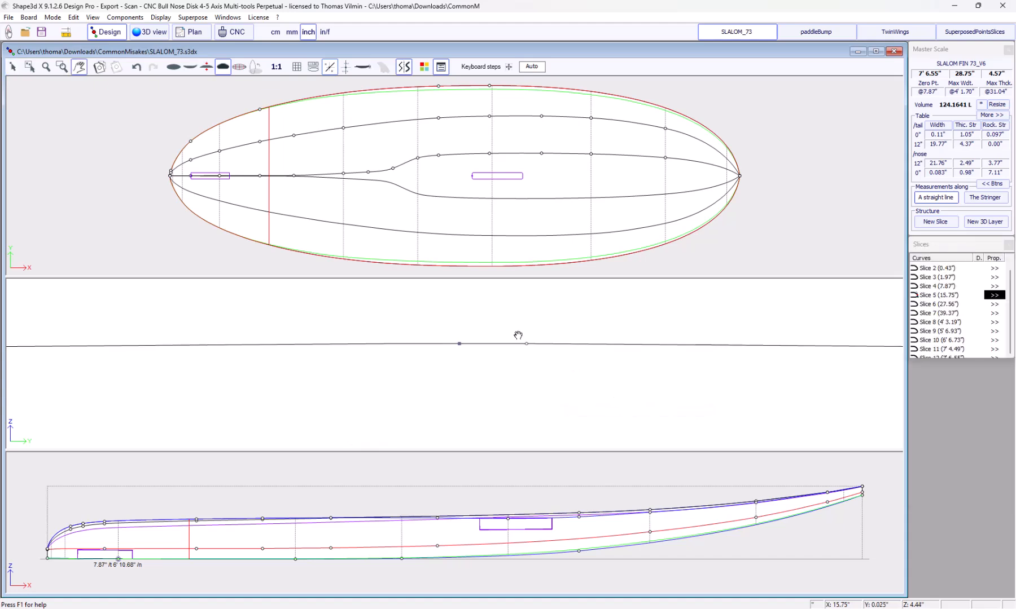
{"action": "scroll", "coordinate": [518, 336], "scroll_direction": "down", "scroll_amount": 5}
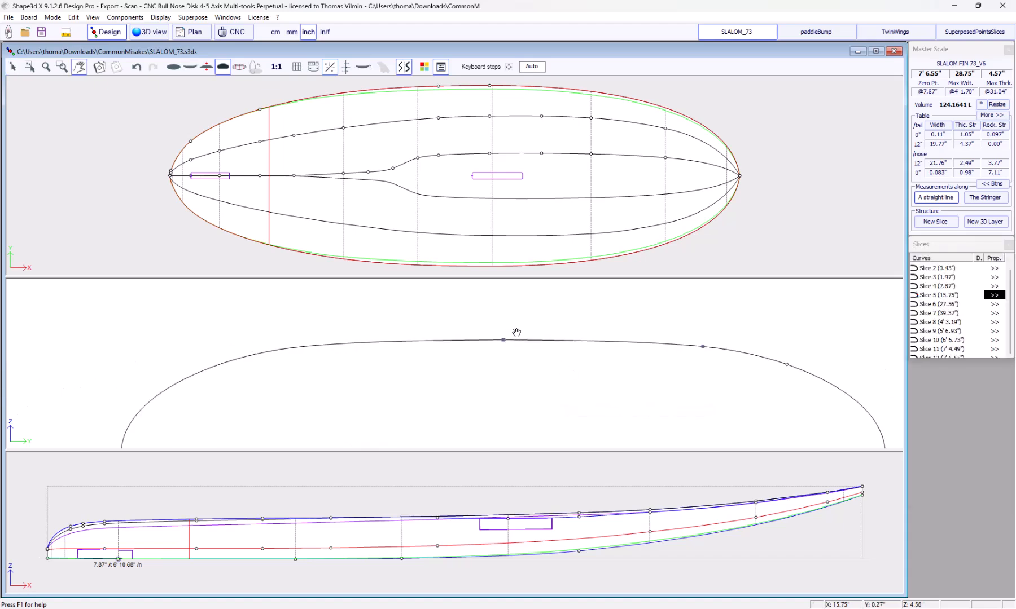
{"action": "scroll", "coordinate": [516, 333], "scroll_direction": "down", "scroll_amount": 2}
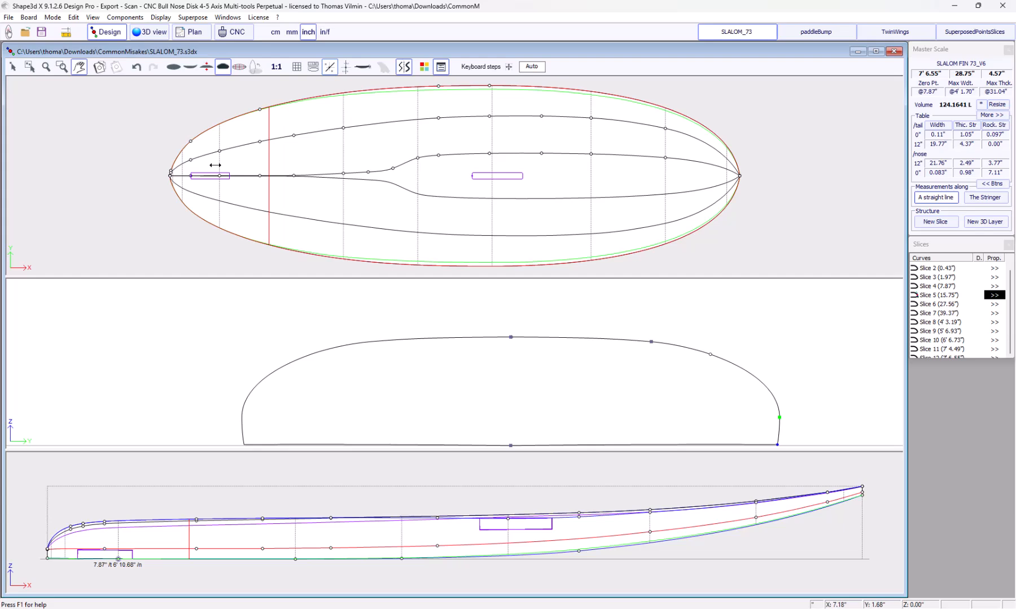
Switch to the SuperposedPointsSlices board and bring up its tail outline
{"action": "key", "text": "ctrl+Tab"}
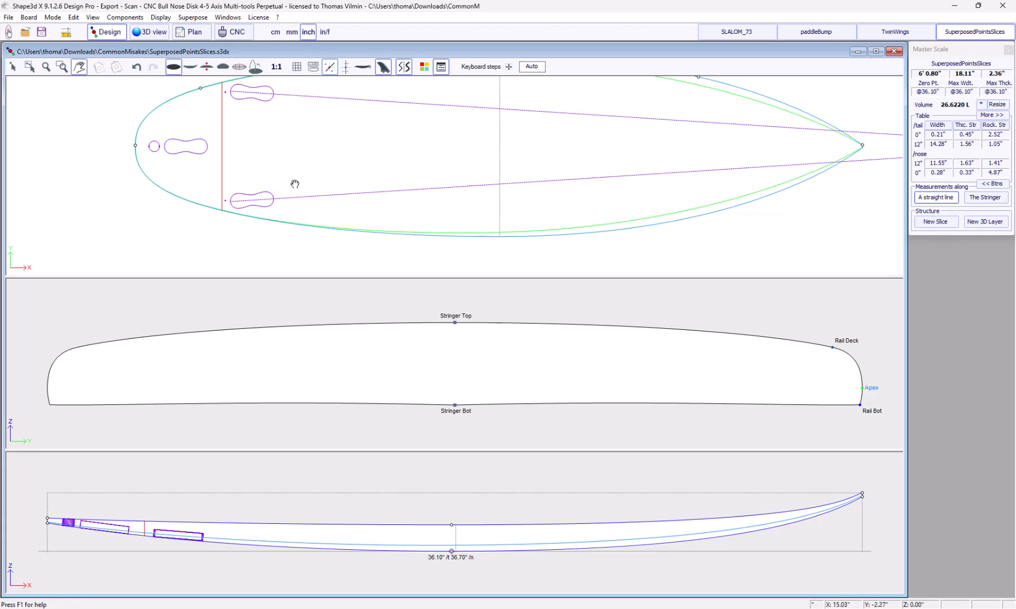
{"action": "scroll", "coordinate": [226, 114], "scroll_direction": "up", "scroll_amount": 3}
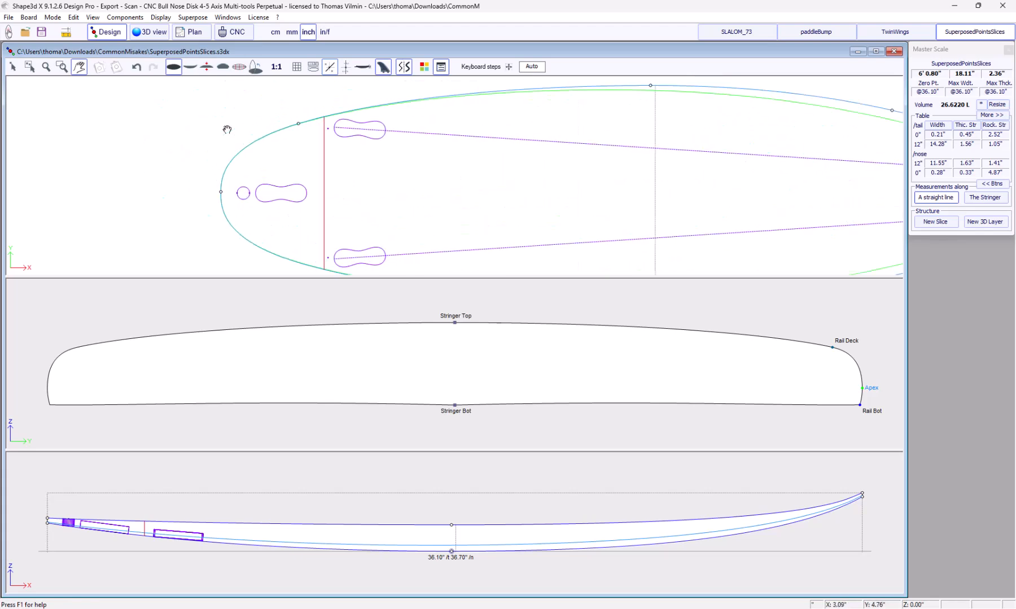
{"action": "key", "text": "Escape"}
Try to form a swallow tail by moving the second Apex point to X 3.122", Y 4.513", and its Tangent 2 to X 9.344", Y 7.269"
{"action": "left_click", "coordinate": [221, 189]}
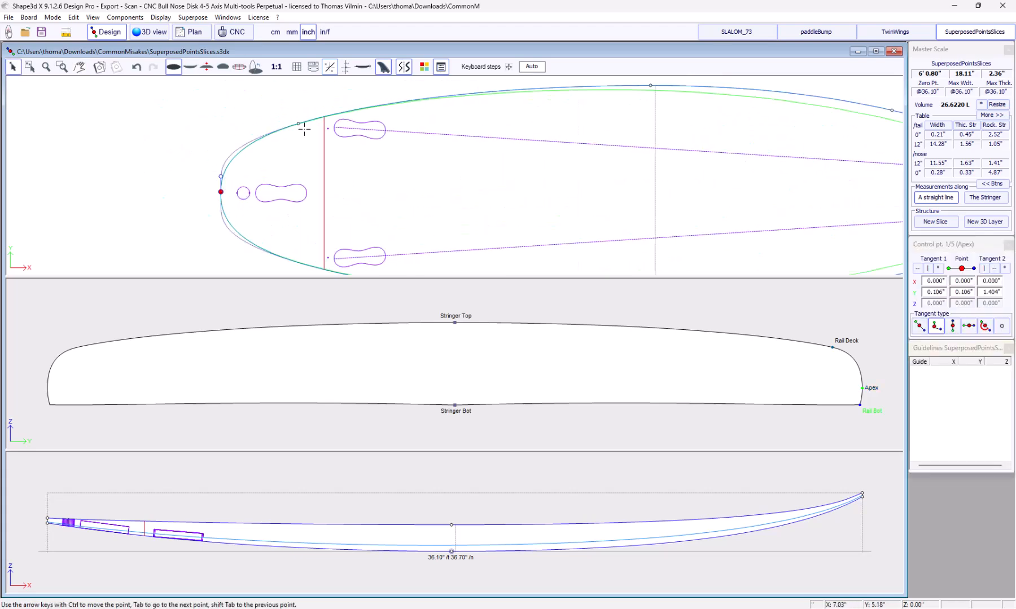
{"action": "left_click_drag", "start_coordinate": [294, 122], "coordinate": [258, 138]}
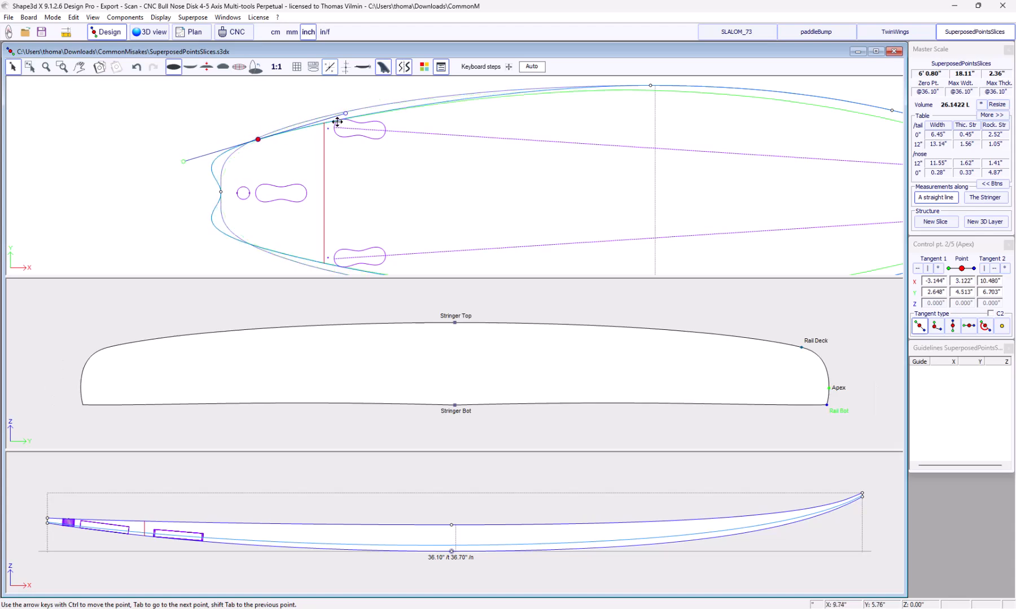
{"action": "left_click_drag", "start_coordinate": [343, 112], "coordinate": [333, 107]}
{"action": "left_click", "coordinate": [254, 179]}
{"action": "scroll", "coordinate": [228, 161], "scroll_direction": "down", "scroll_amount": 2}
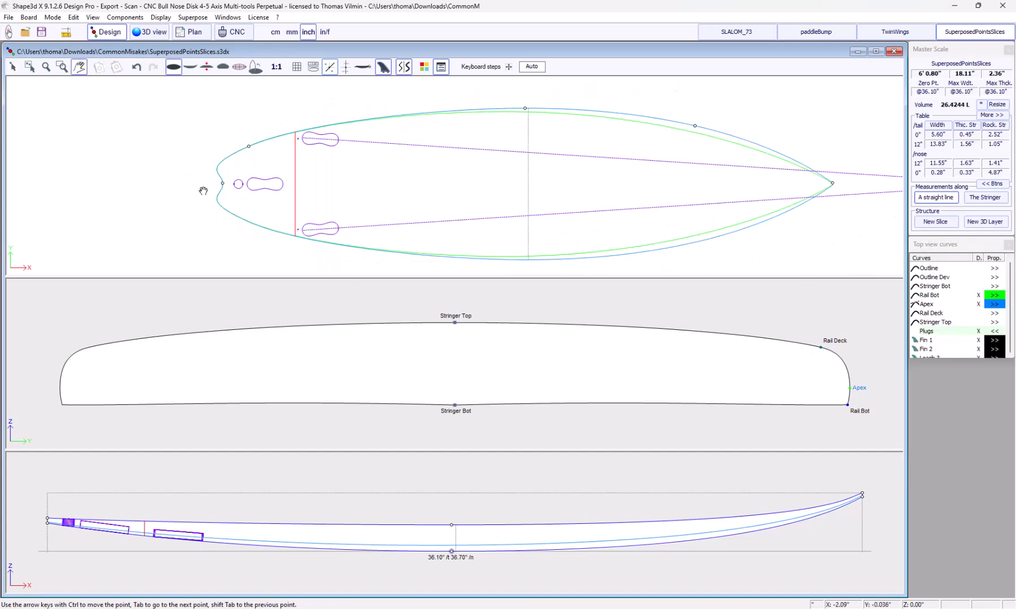
Activate the slice view and examine the reshaped tail outline in the 3D view
{"action": "left_click", "coordinate": [249, 313]}
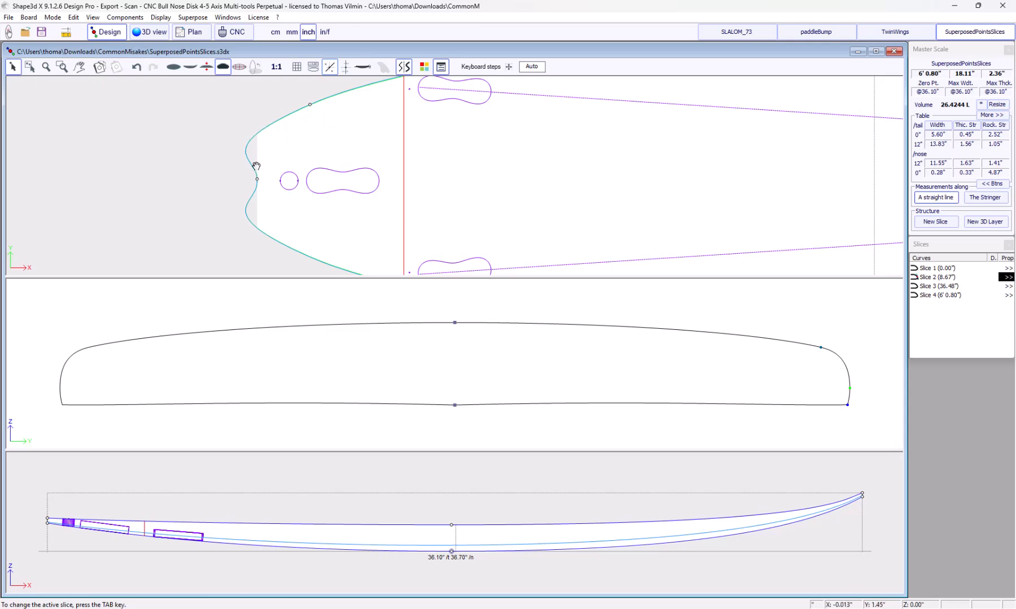
{"action": "left_click", "coordinate": [151, 32]}
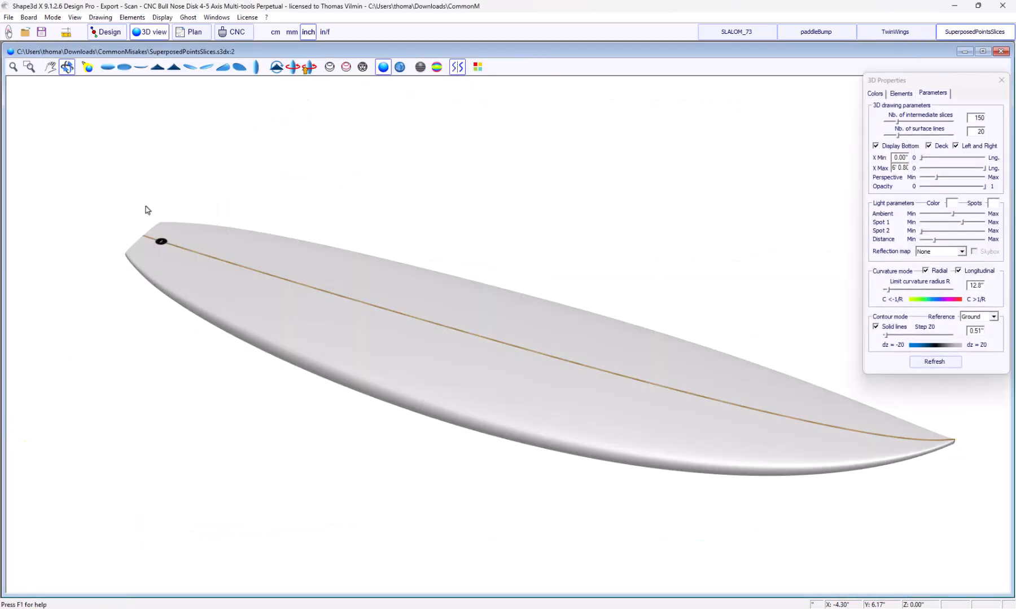
{"action": "left_click_drag", "start_coordinate": [204, 215], "coordinate": [107, 204]}
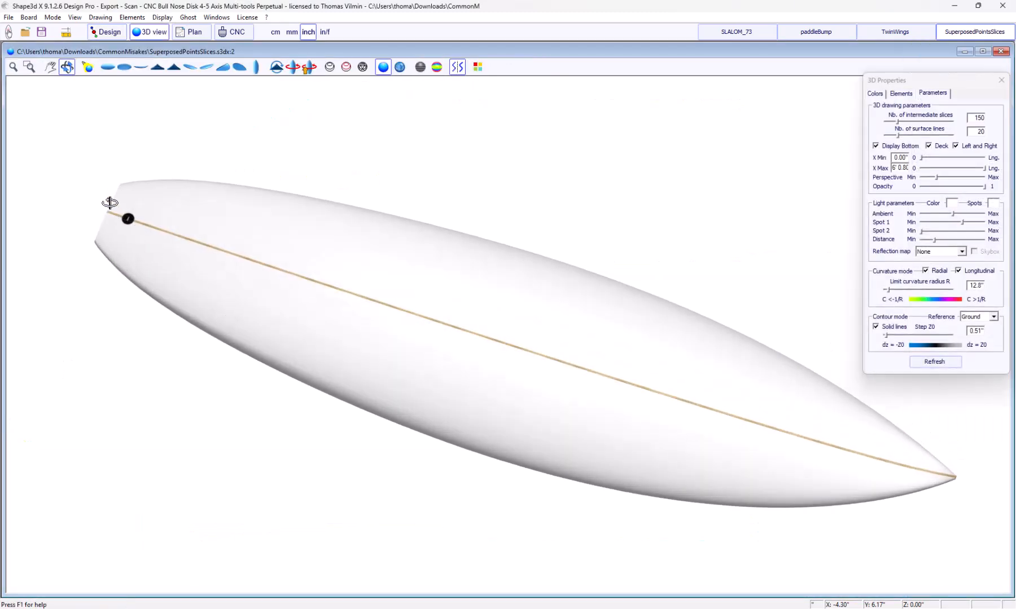
{"action": "left_click", "coordinate": [108, 32]}
Square off the tail by moving the first Apex point out to the tail corner and deleting the second Apex point
{"action": "left_click", "coordinate": [255, 180]}
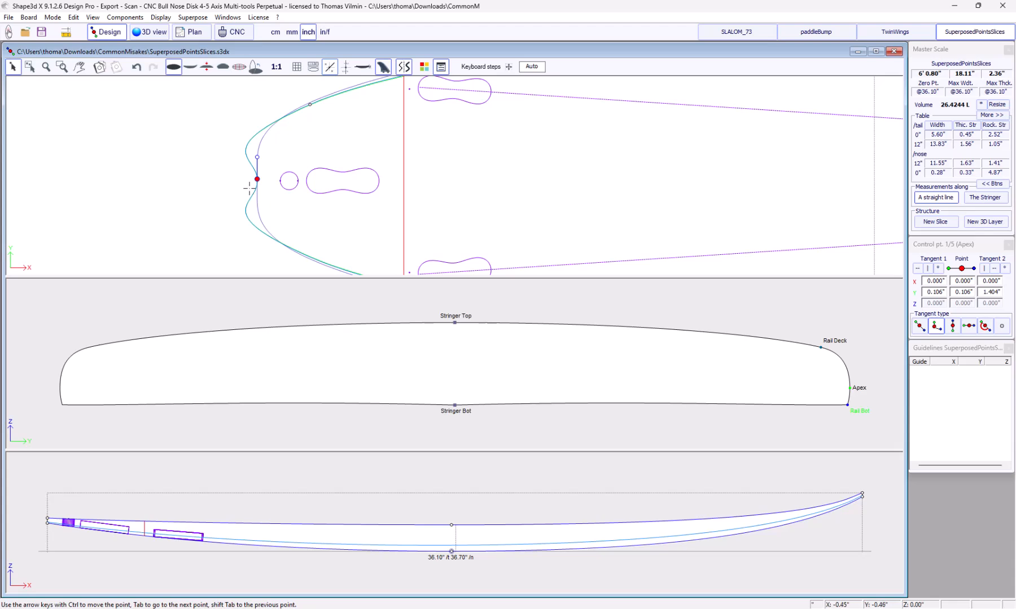
{"action": "left_click", "coordinate": [250, 181]}
{"action": "left_click_drag", "start_coordinate": [251, 181], "coordinate": [269, 124]}
{"action": "left_click", "coordinate": [311, 105]}
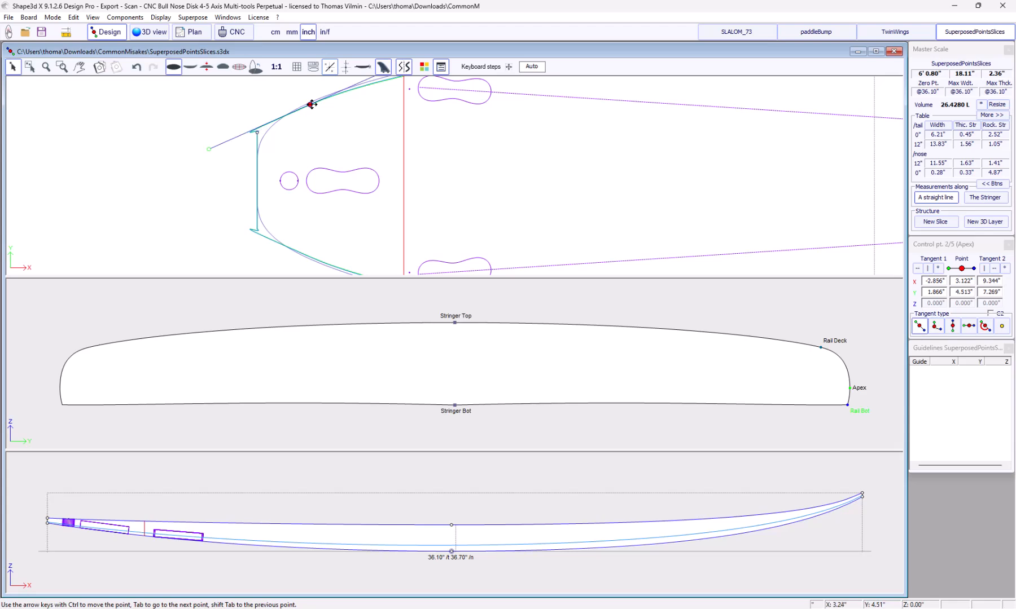
{"action": "key", "text": "Delete"}
{"action": "key", "text": "Return"}
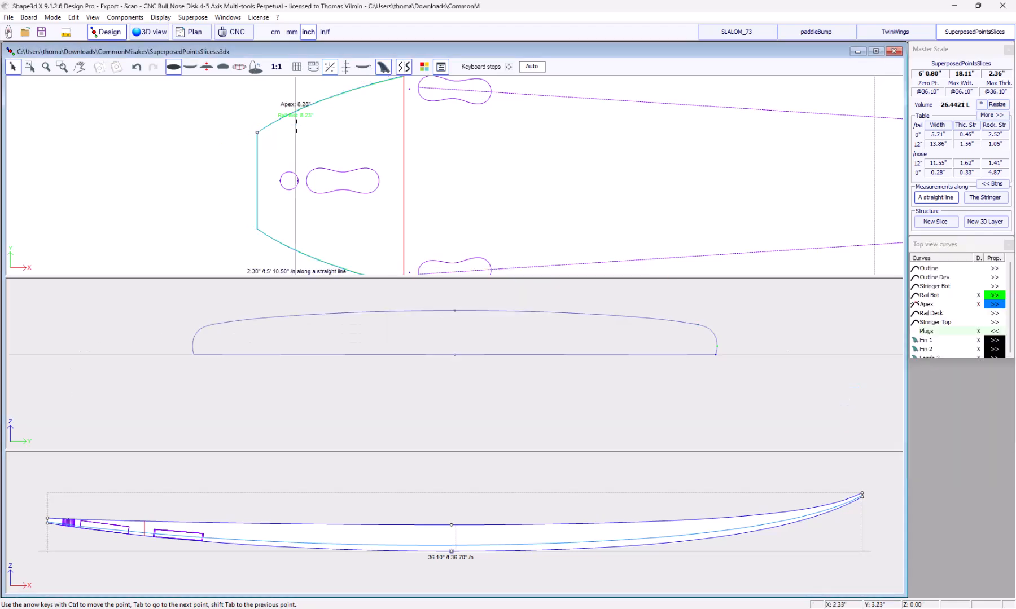
Create a new 3D layer of type Vertical cut at the tail, with X max set to 1"
{"action": "scroll", "coordinate": [161, 133], "scroll_direction": "down", "scroll_amount": 3}
{"action": "middle_click_drag", "start_coordinate": [161, 133], "coordinate": [180, 135]}
{"action": "scroll", "coordinate": [179, 136], "scroll_direction": "down", "scroll_amount": 1}
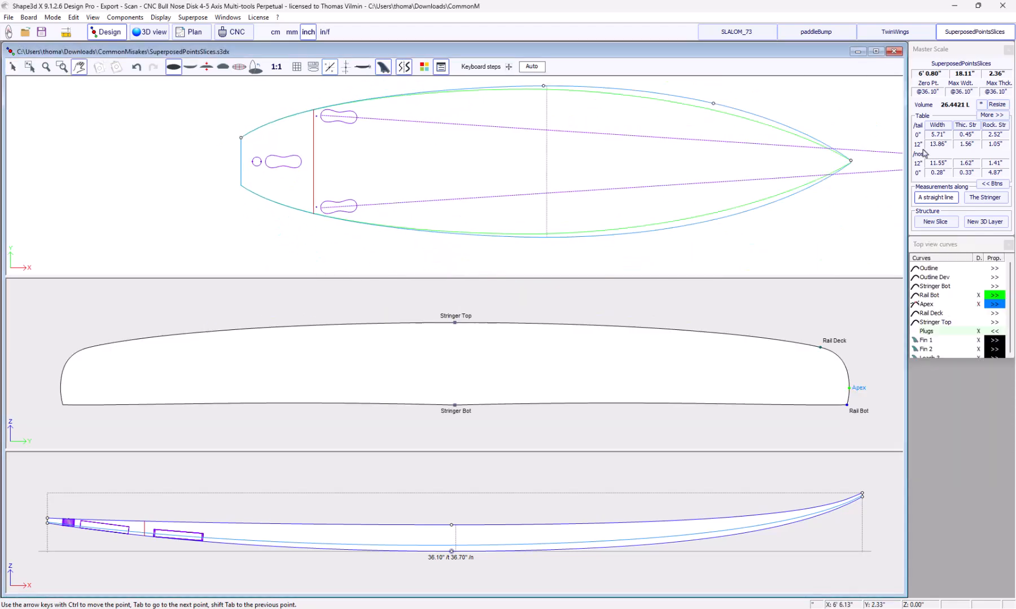
{"action": "left_click", "coordinate": [988, 222]}
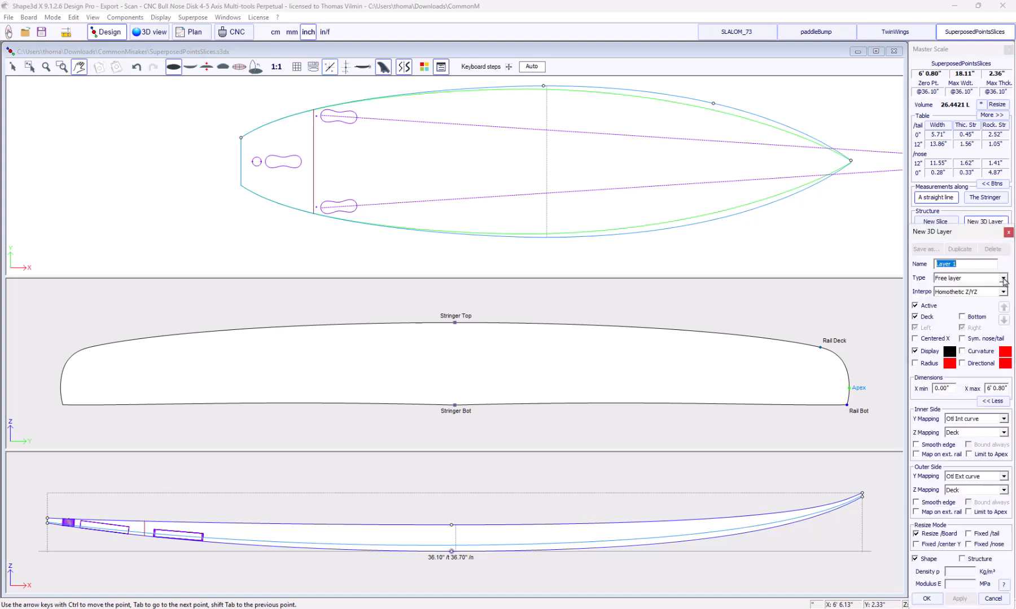
{"action": "left_click", "coordinate": [1003, 278]}
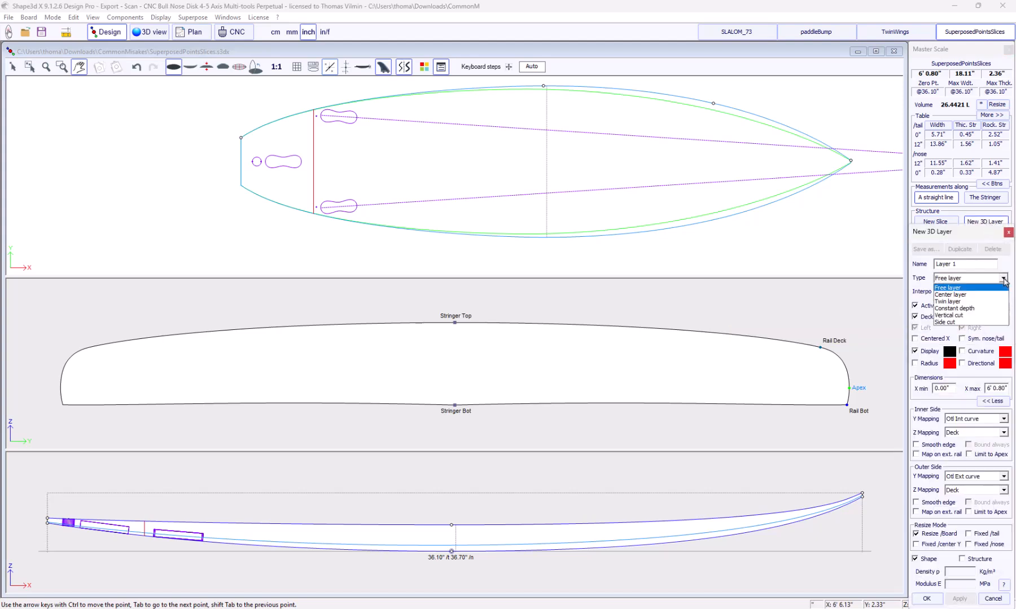
{"action": "left_click", "coordinate": [965, 316]}
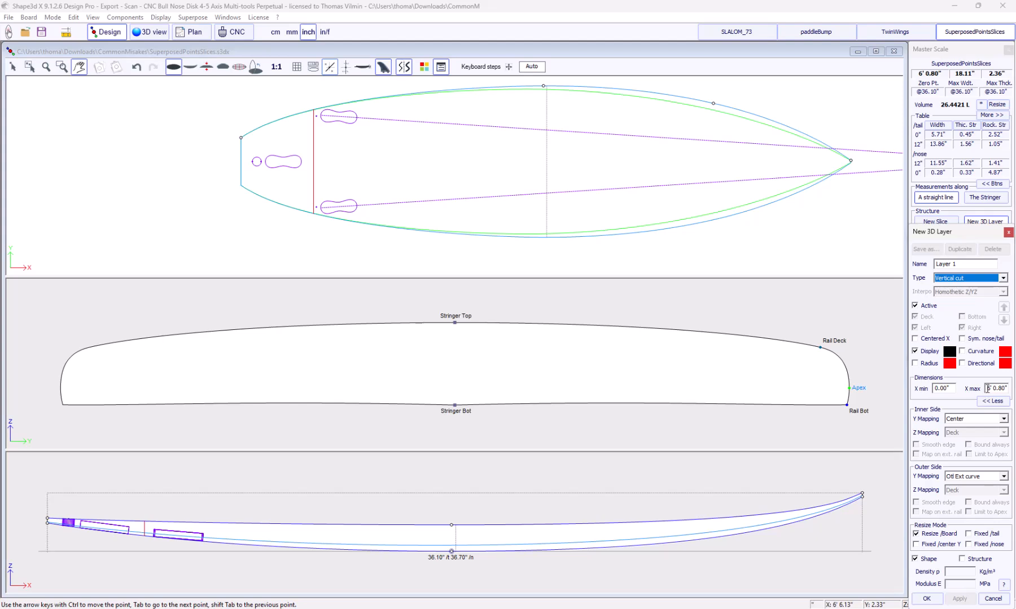
{"action": "left_click_drag", "start_coordinate": [988, 388], "coordinate": [998, 389]}
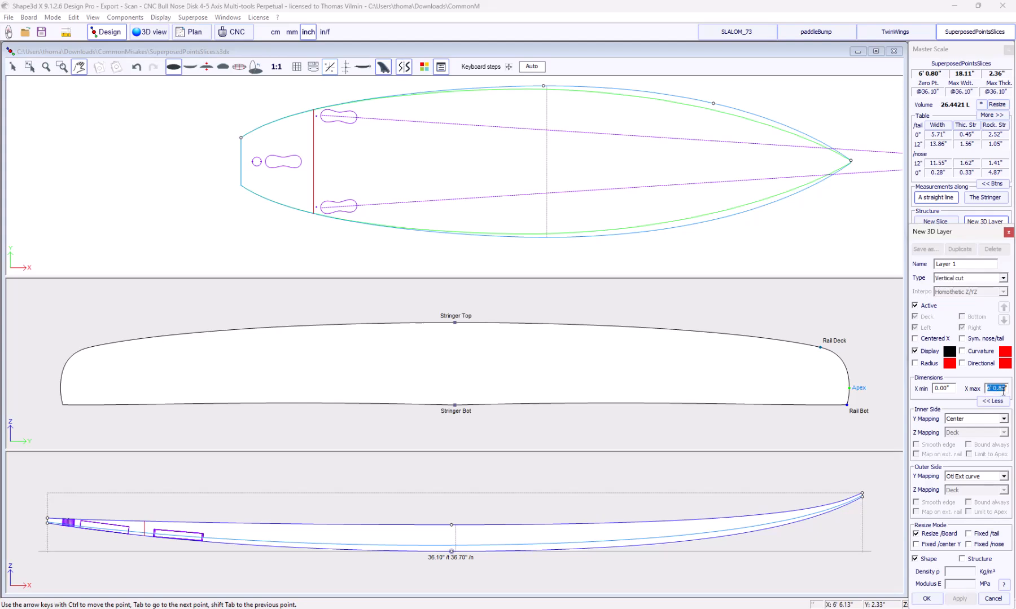
{"action": "type", "text": "1"}
{"action": "left_click_drag", "start_coordinate": [949, 228], "coordinate": [938, 160]}
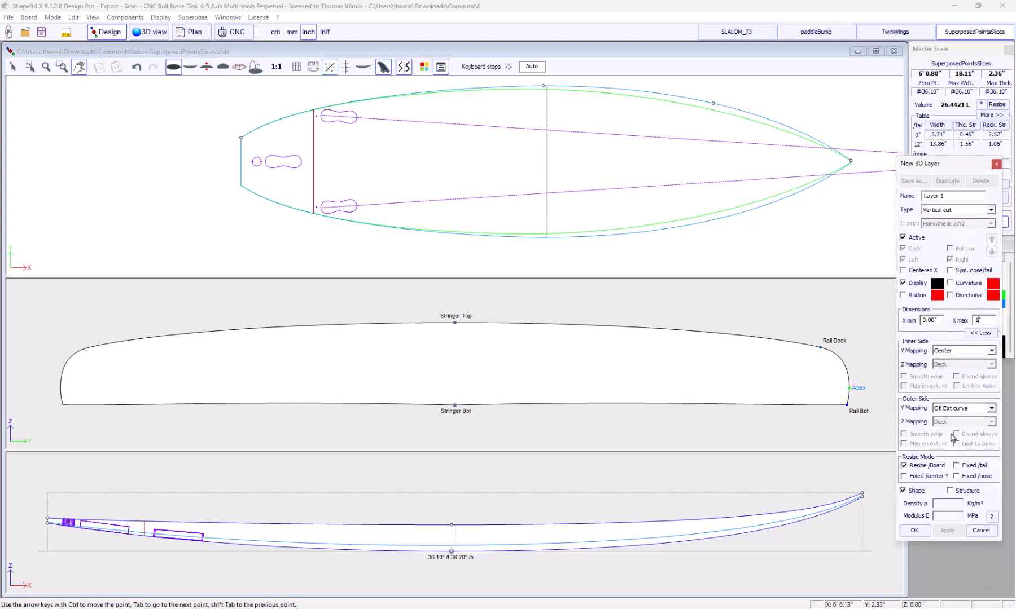
{"action": "left_click", "coordinate": [915, 531]}
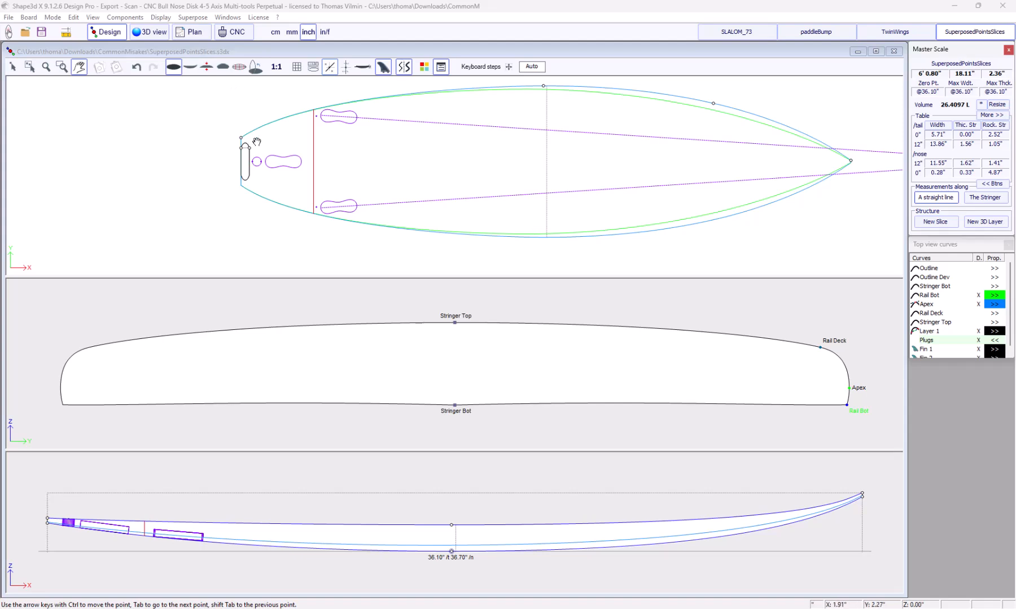
Shape the layer's outer curve into a swallow cut, with its centre point at X 1.088" and Tangent 1 at Y 0.822"
{"action": "scroll", "coordinate": [255, 142], "scroll_direction": "up", "scroll_amount": 3}
{"action": "left_click_drag", "start_coordinate": [277, 170], "coordinate": [308, 190]}
{"action": "left_click", "coordinate": [307, 172]}
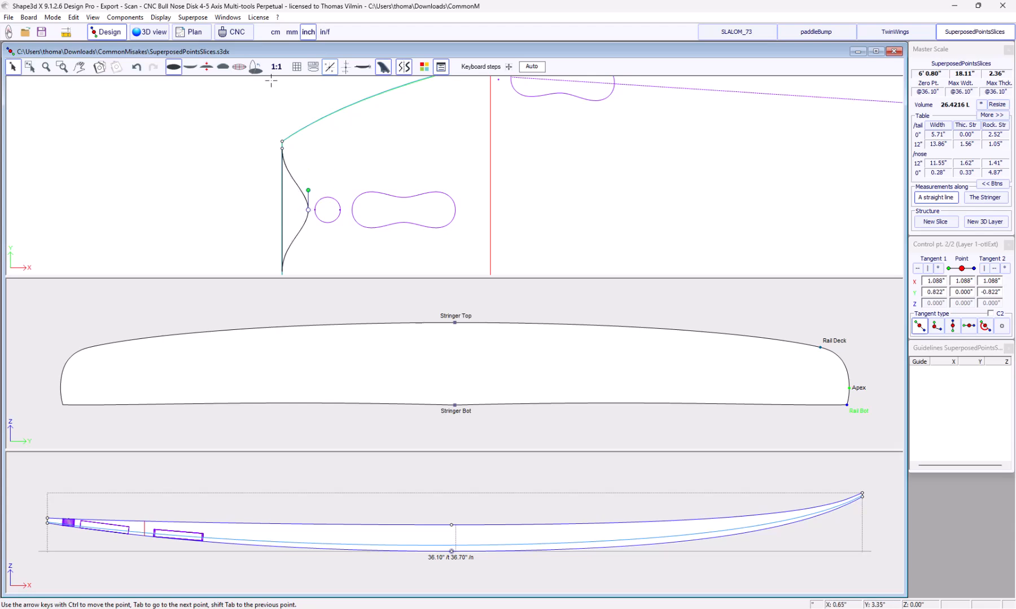
Examine the vertical cut at the swallow tail in the 3D view
{"action": "left_click", "coordinate": [152, 32]}
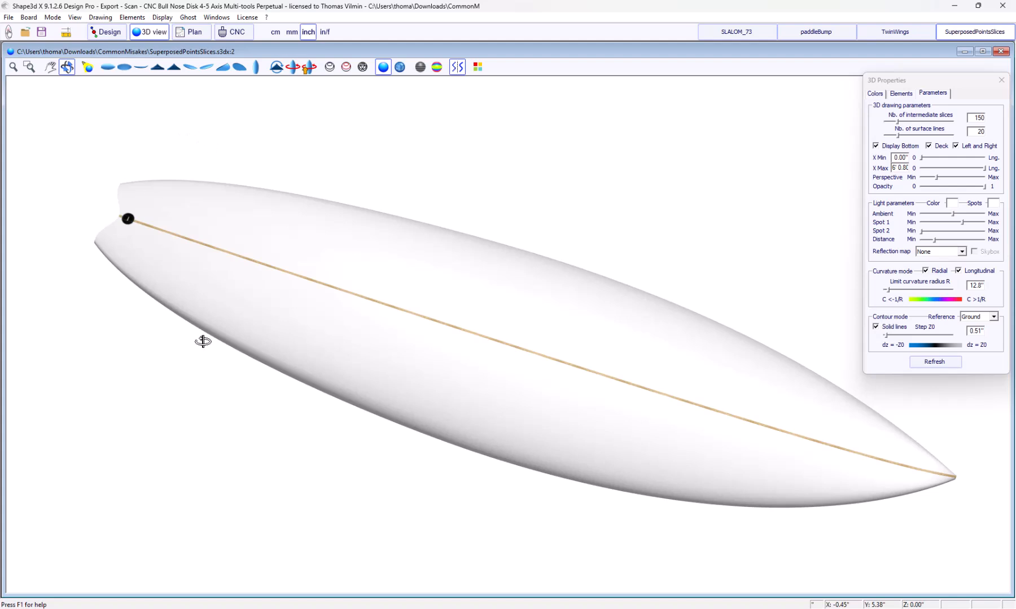
{"action": "left_click_drag", "start_coordinate": [200, 340], "coordinate": [216, 315]}
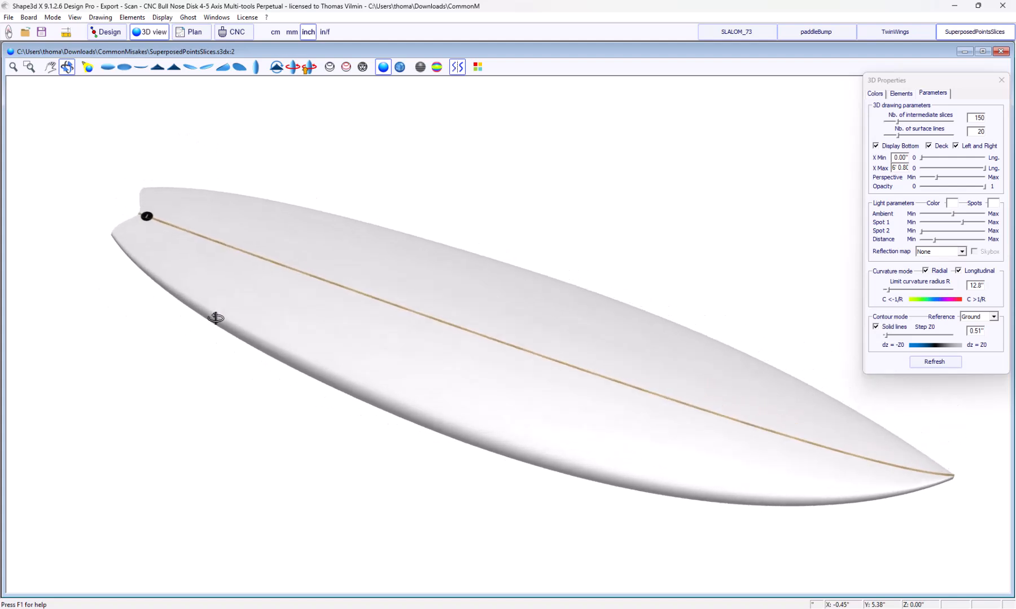
{"action": "scroll", "coordinate": [215, 315], "scroll_direction": "up", "scroll_amount": 2}
{"action": "left_click", "coordinate": [116, 35]}
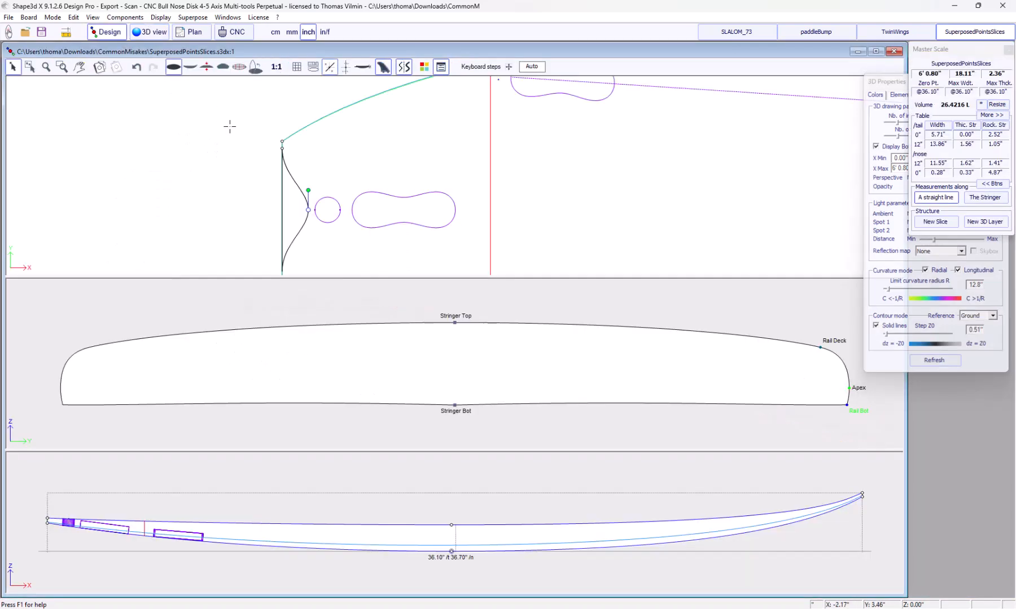
Try moving the layer's first outer point past the tail corner, to X -0.0027" and Y 3.038", and examine where it crosses the outline
{"action": "scroll", "coordinate": [278, 130], "scroll_direction": "down", "scroll_amount": 2}
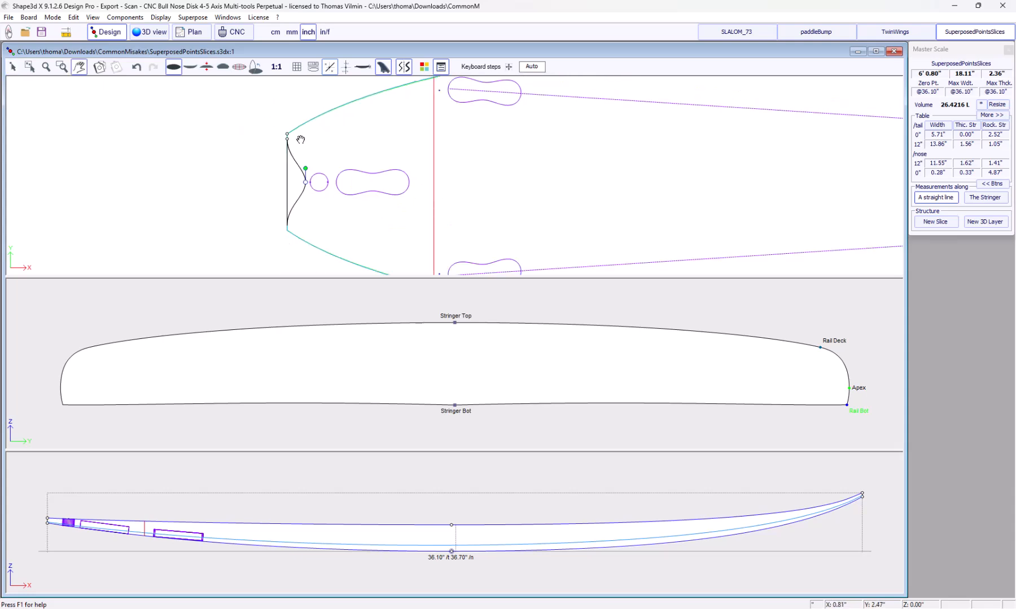
{"action": "scroll", "coordinate": [299, 139], "scroll_direction": "up", "scroll_amount": 2}
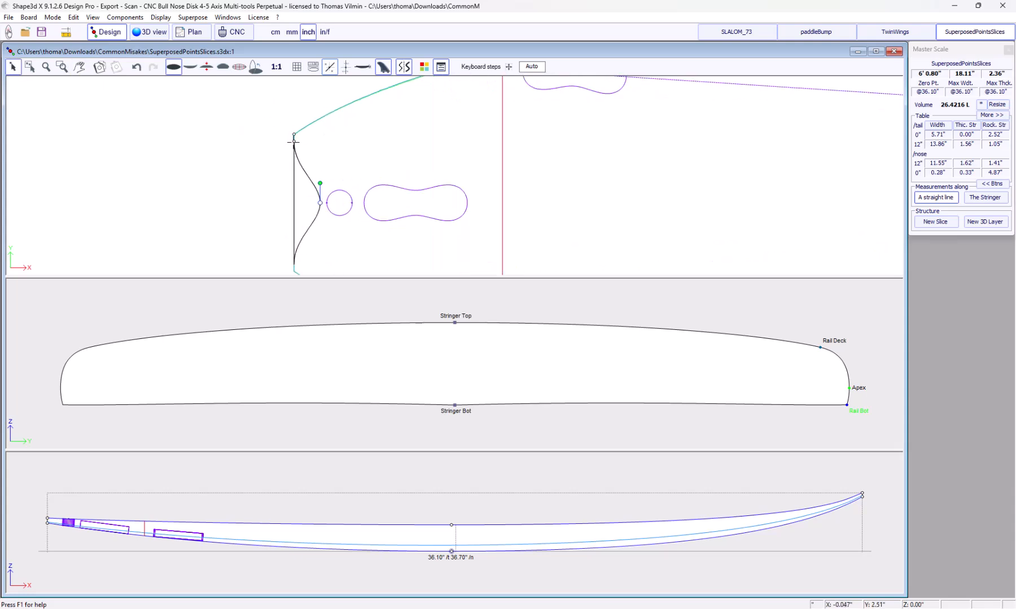
{"action": "left_click", "coordinate": [294, 141]}
{"action": "left_click_drag", "start_coordinate": [294, 141], "coordinate": [294, 130]}
{"action": "scroll", "coordinate": [345, 121], "scroll_direction": "up", "scroll_amount": 5}
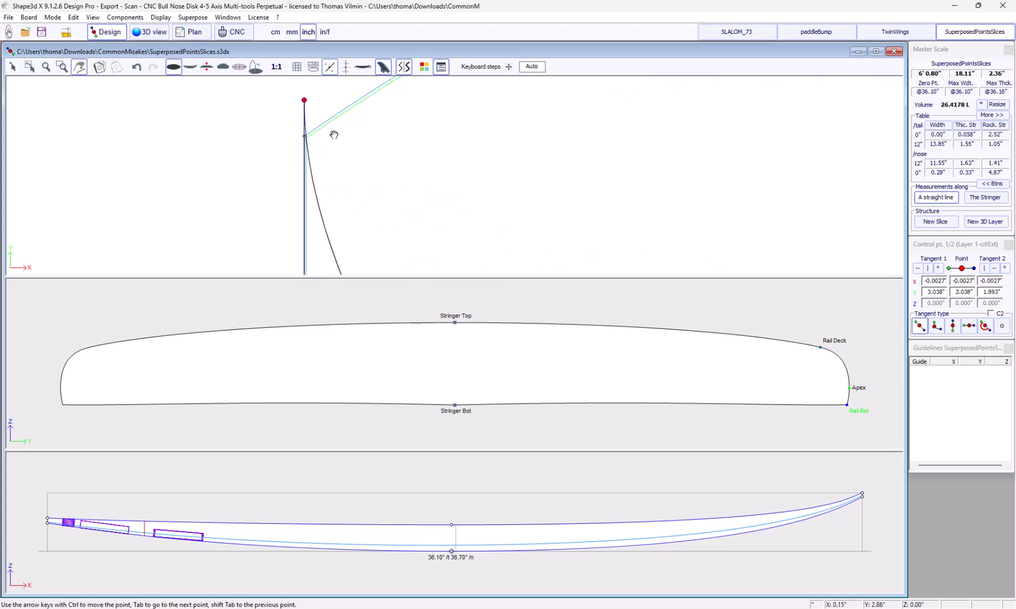
{"action": "middle_click_drag", "start_coordinate": [334, 138], "coordinate": [297, 149]}
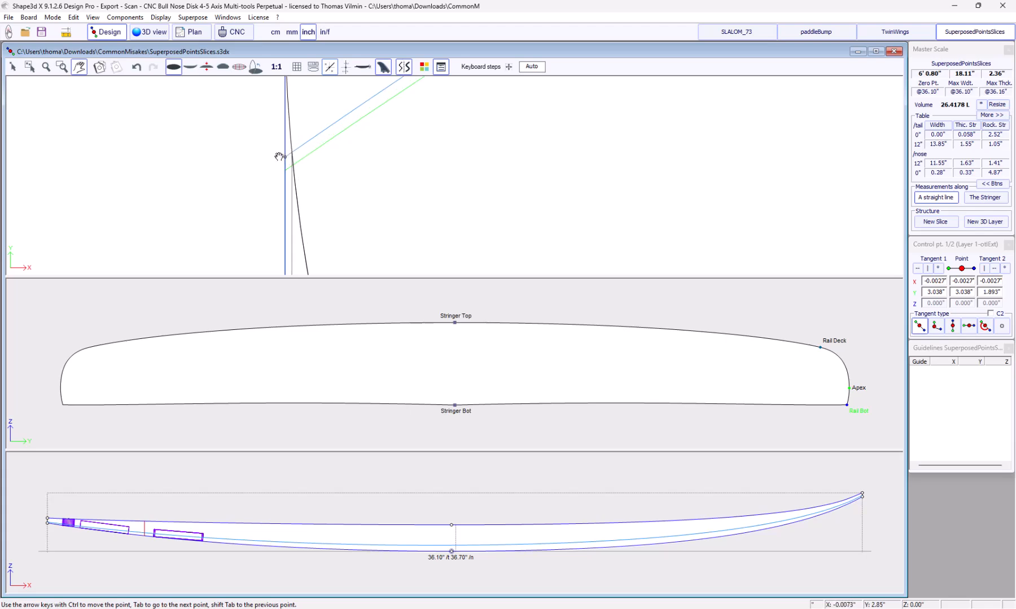
{"action": "scroll", "coordinate": [271, 135], "scroll_direction": "down", "scroll_amount": 3}
{"action": "scroll", "coordinate": [267, 145], "scroll_direction": "down", "scroll_amount": 5}
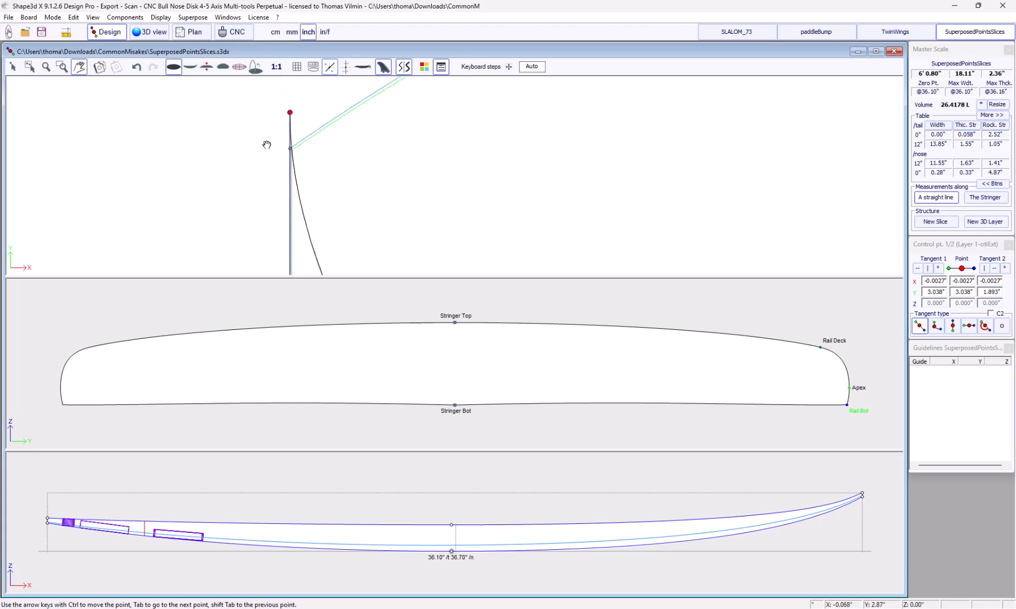
Move the layer's first outer point inside the tail corner, to X 0.019" and Y 2.752"
{"action": "left_click_drag", "start_coordinate": [291, 124], "coordinate": [294, 163]}
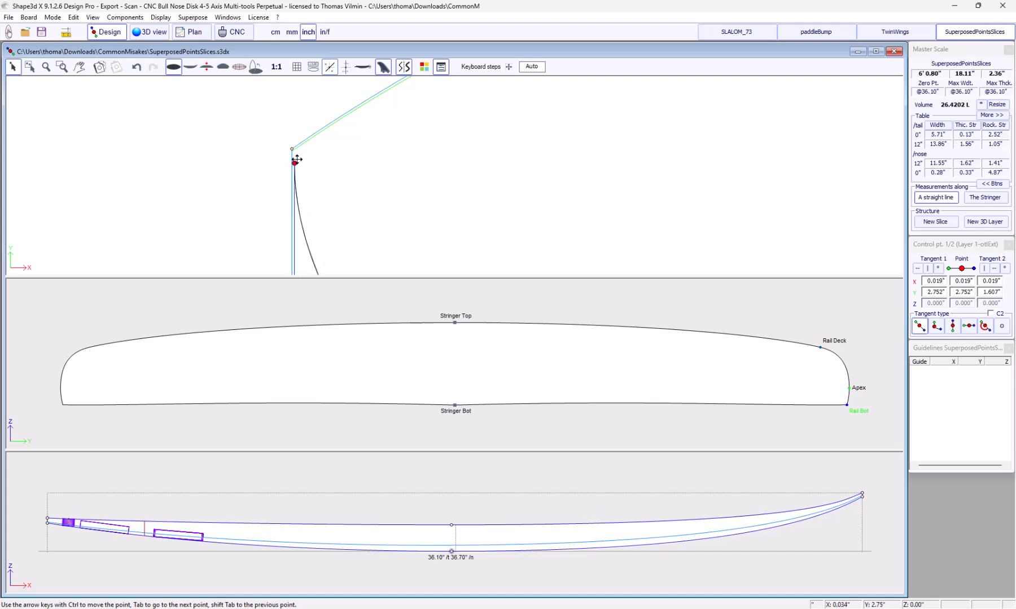
{"action": "scroll", "coordinate": [250, 127], "scroll_direction": "down", "scroll_amount": 10}
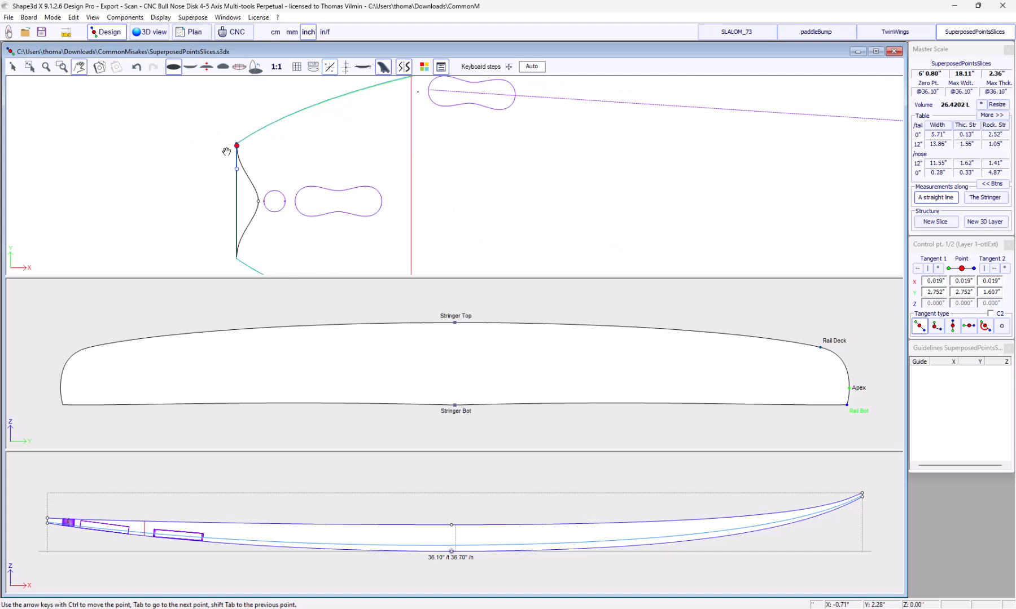
Examine the tail cut in the 3D view with the layer's first outer point placed inside the tail corner
{"action": "scroll", "coordinate": [237, 151], "scroll_direction": "up", "scroll_amount": 8}
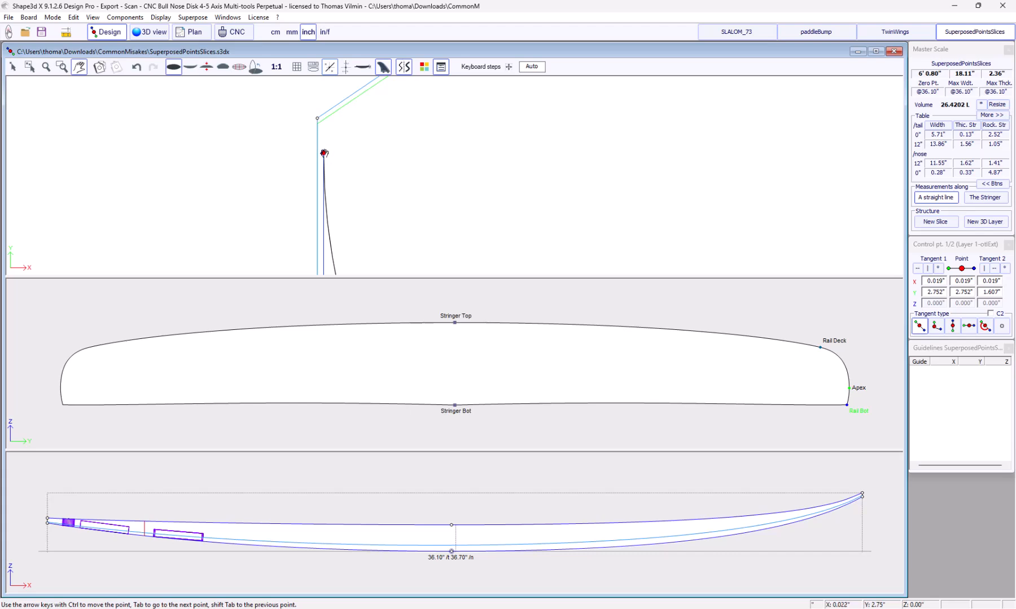
{"action": "left_click", "coordinate": [149, 32]}
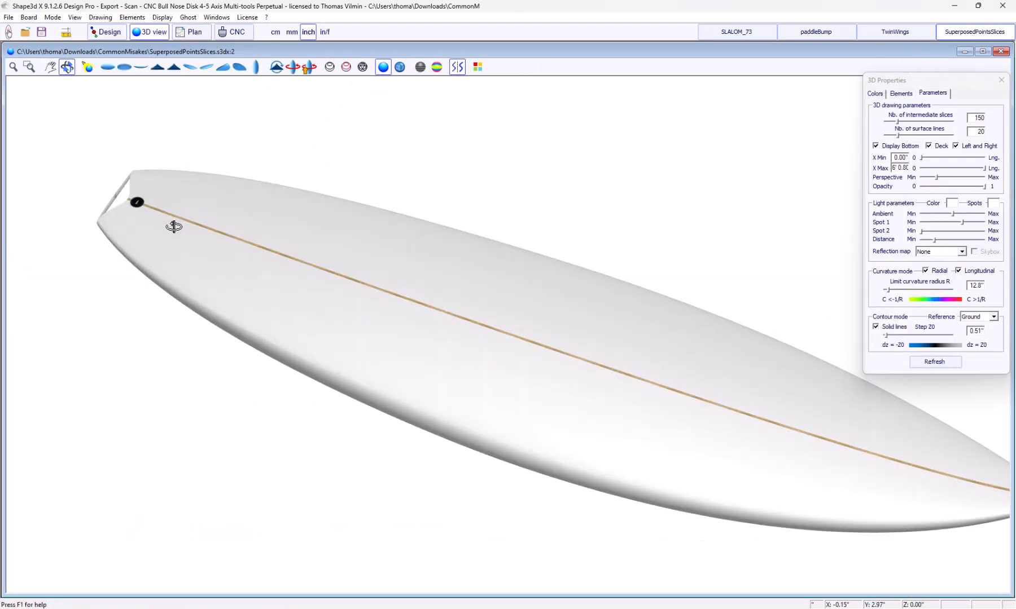
{"action": "left_click_drag", "start_coordinate": [174, 226], "coordinate": [204, 200]}
{"action": "scroll", "coordinate": [68, 267], "scroll_direction": "up", "scroll_amount": 5}
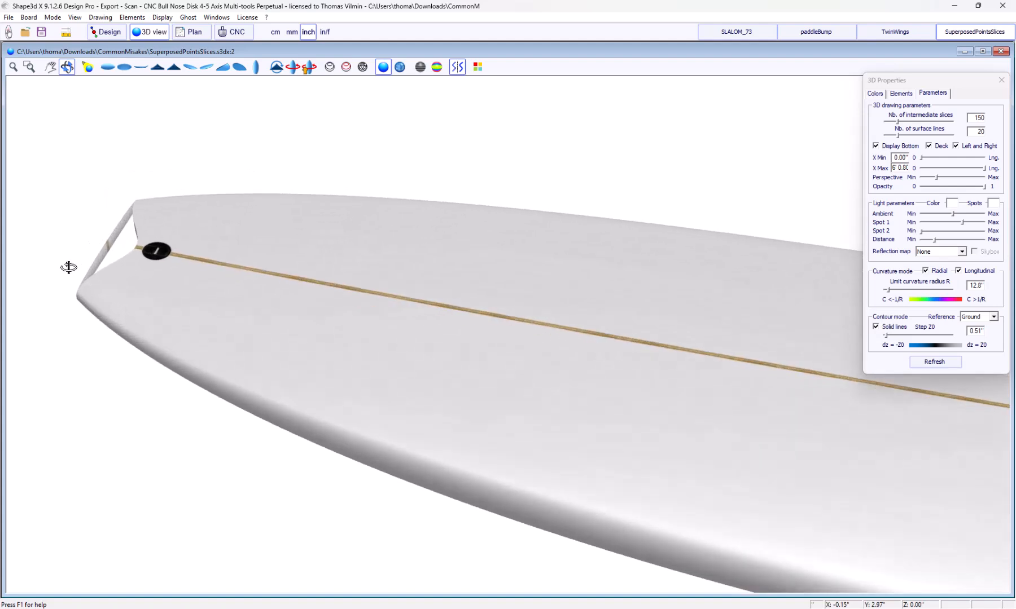
{"action": "left_click_drag", "start_coordinate": [69, 267], "coordinate": [94, 351]}
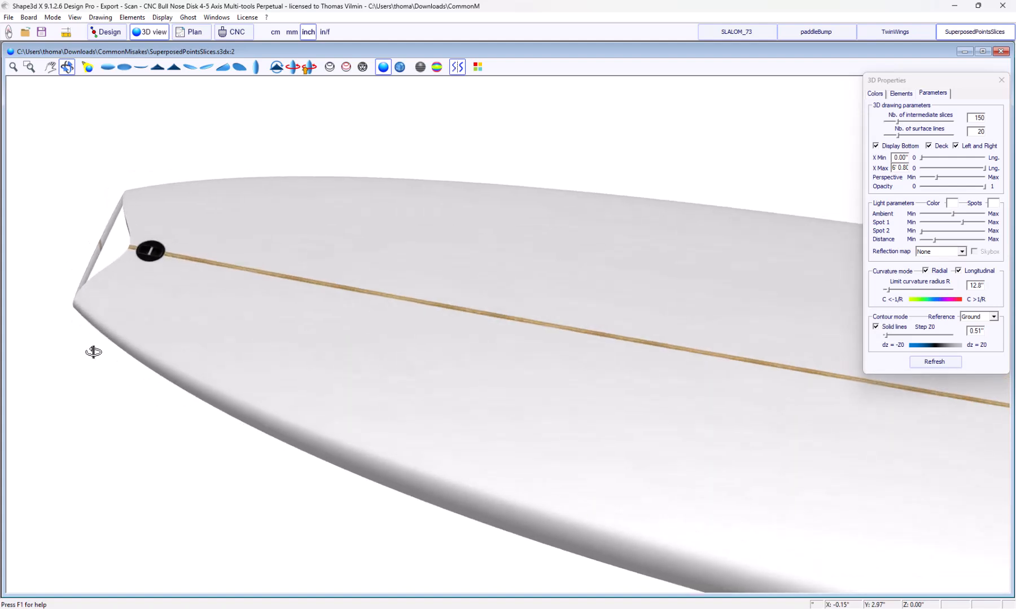
Move the layer's first outer point onto the tail edge just inside the corner, to X -0.0022" and Y 2.832"
{"action": "left_click", "coordinate": [107, 32]}
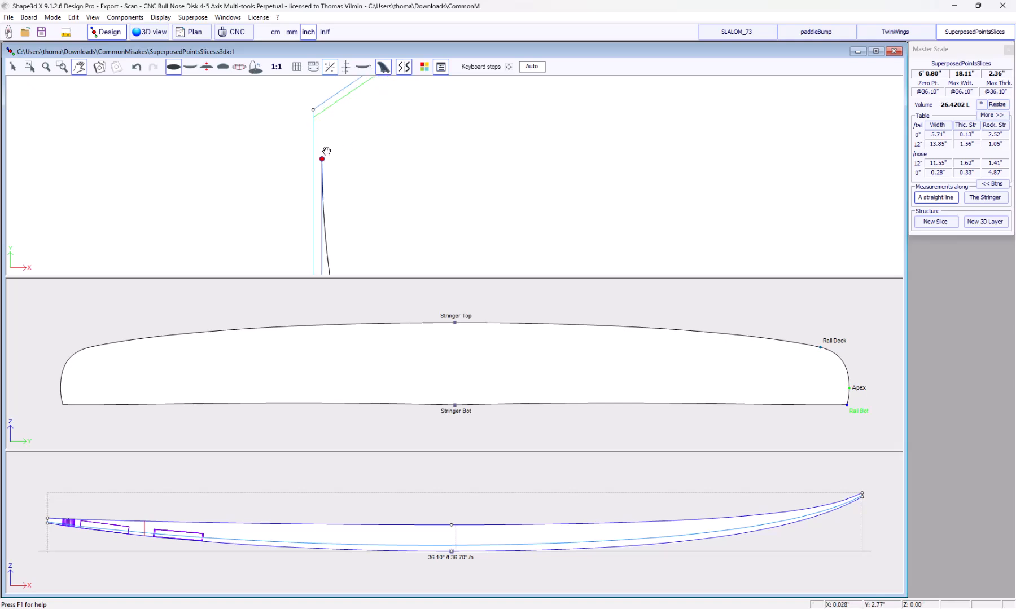
{"action": "left_click_drag", "start_coordinate": [322, 158], "coordinate": [313, 121]}
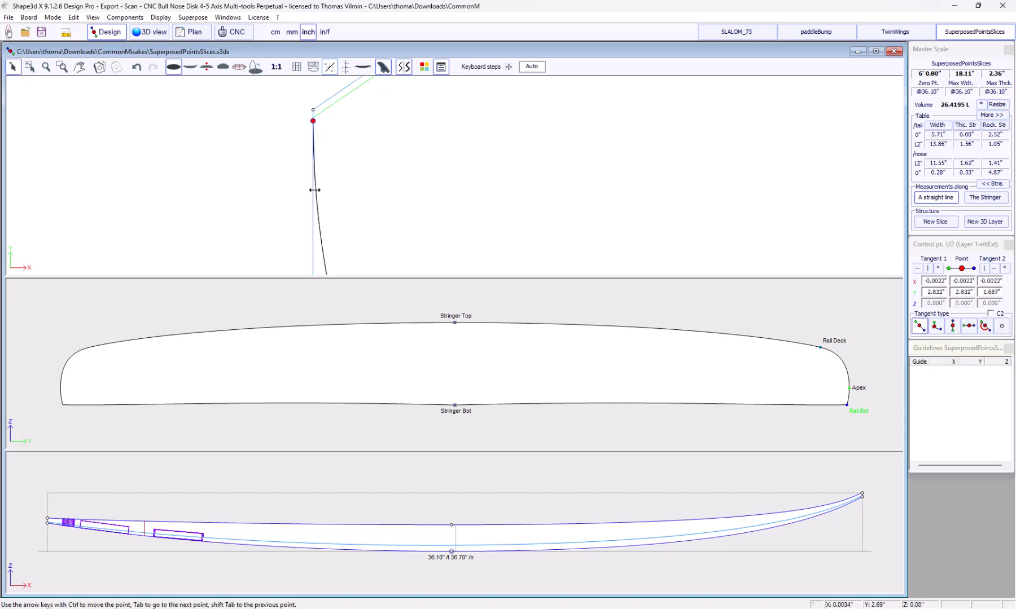
{"action": "scroll", "coordinate": [161, 126], "scroll_direction": "down", "scroll_amount": 12}
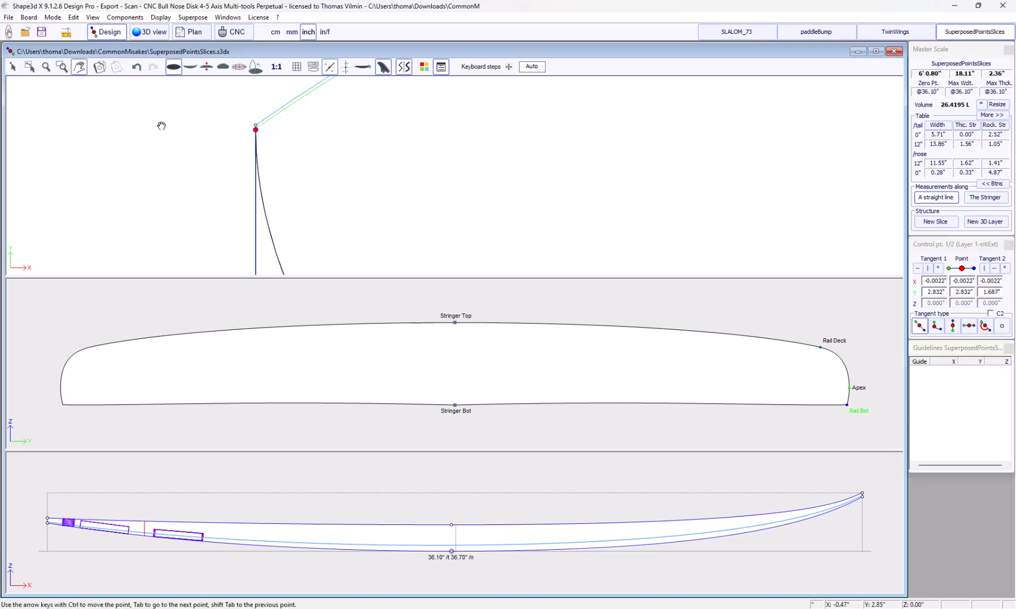
Examine the corrected swallow tail in the 3D view, and return to the board's outline
{"action": "left_click", "coordinate": [158, 34]}
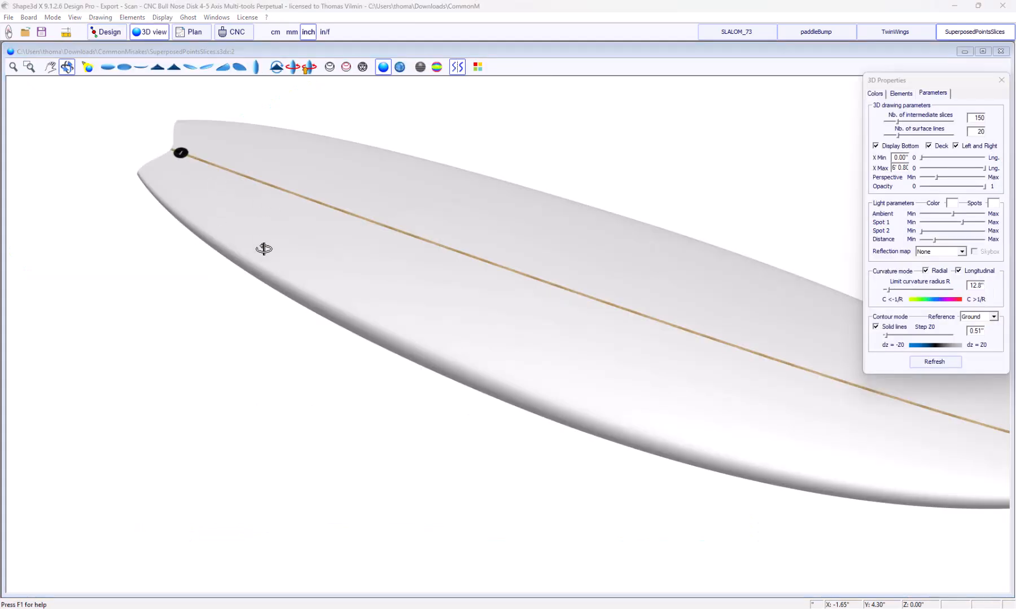
{"action": "left_click_drag", "start_coordinate": [265, 211], "coordinate": [381, 193]}
{"action": "left_click", "coordinate": [110, 35]}
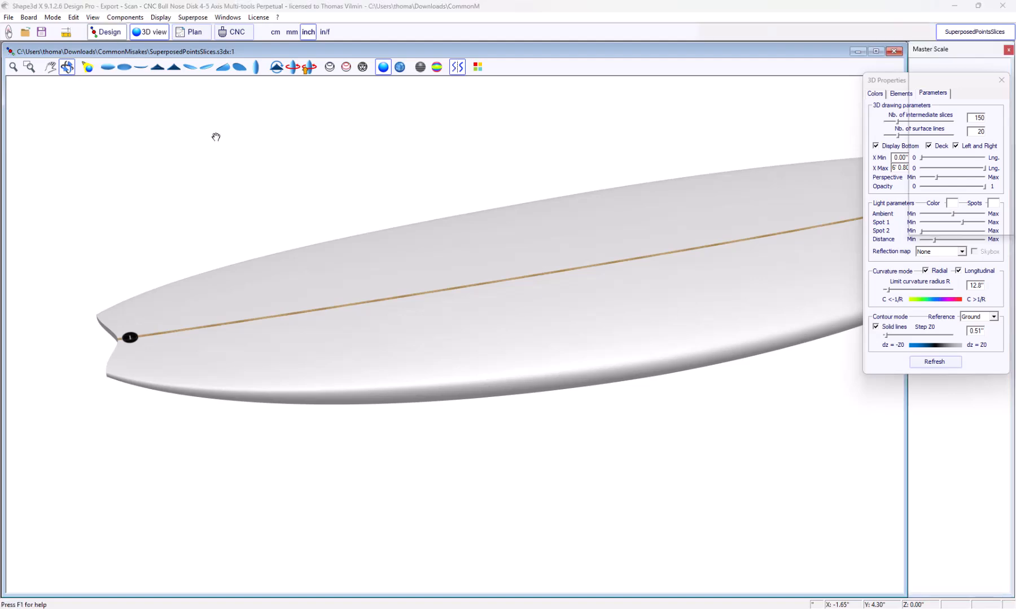
{"action": "scroll", "coordinate": [91, 177], "scroll_direction": "down", "scroll_amount": 5}
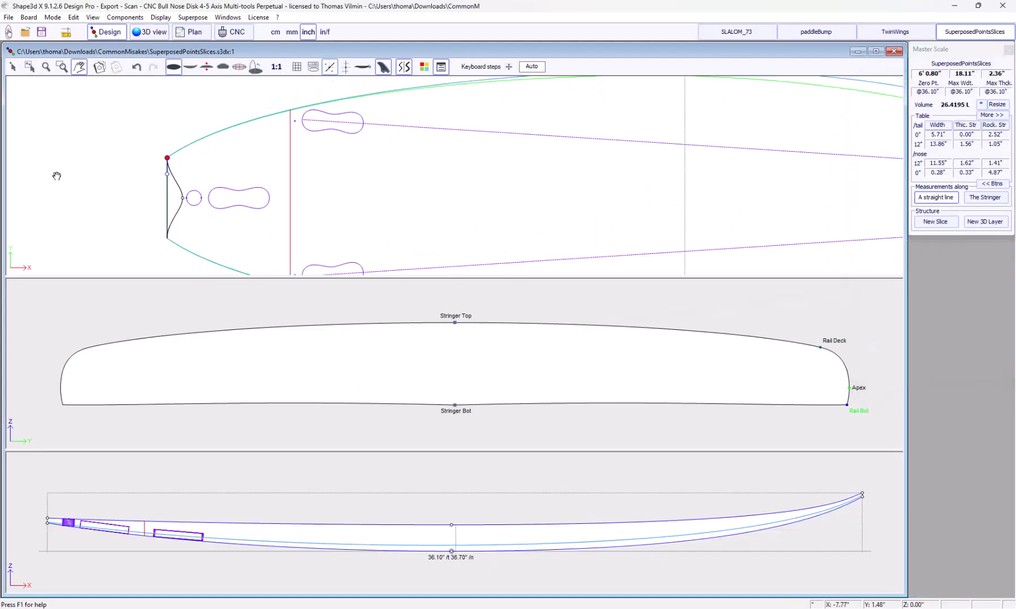
{"action": "scroll", "coordinate": [59, 173], "scroll_direction": "down", "scroll_amount": 3}
Switch to the paddleBump board, select its Deck layer slice, and examine the front end of the deck recess in 3D
{"action": "left_click", "coordinate": [816, 31]}
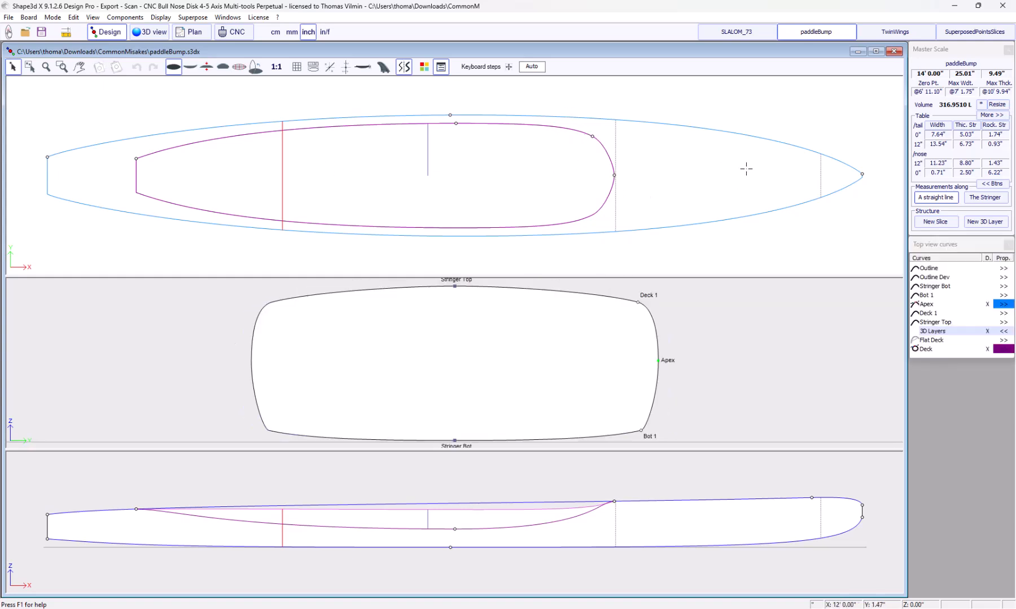
{"action": "left_click", "coordinate": [427, 147]}
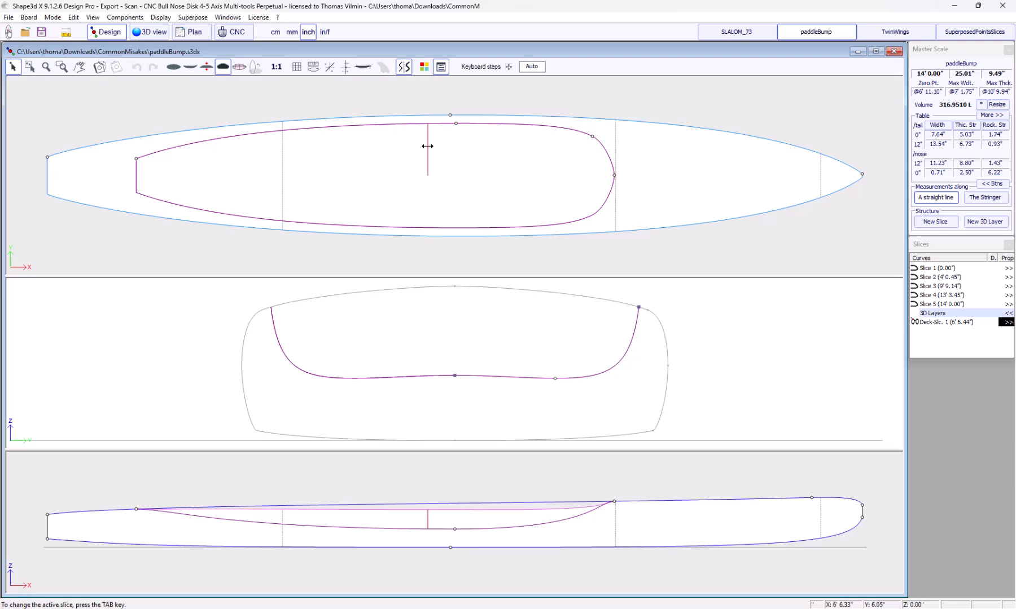
{"action": "left_click", "coordinate": [149, 32]}
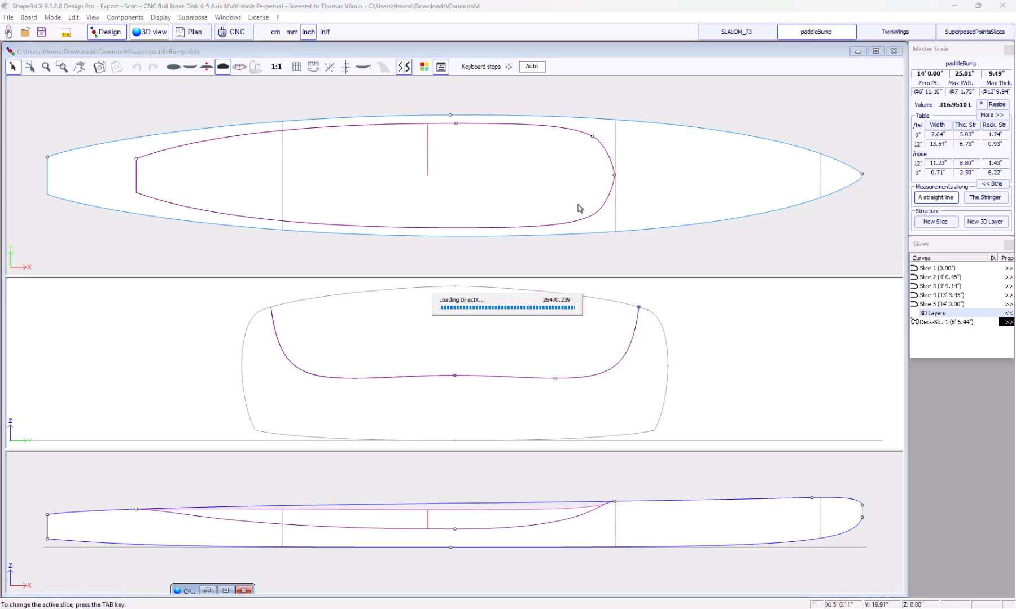
{"action": "scroll", "coordinate": [667, 359], "scroll_direction": "up", "scroll_amount": 5}
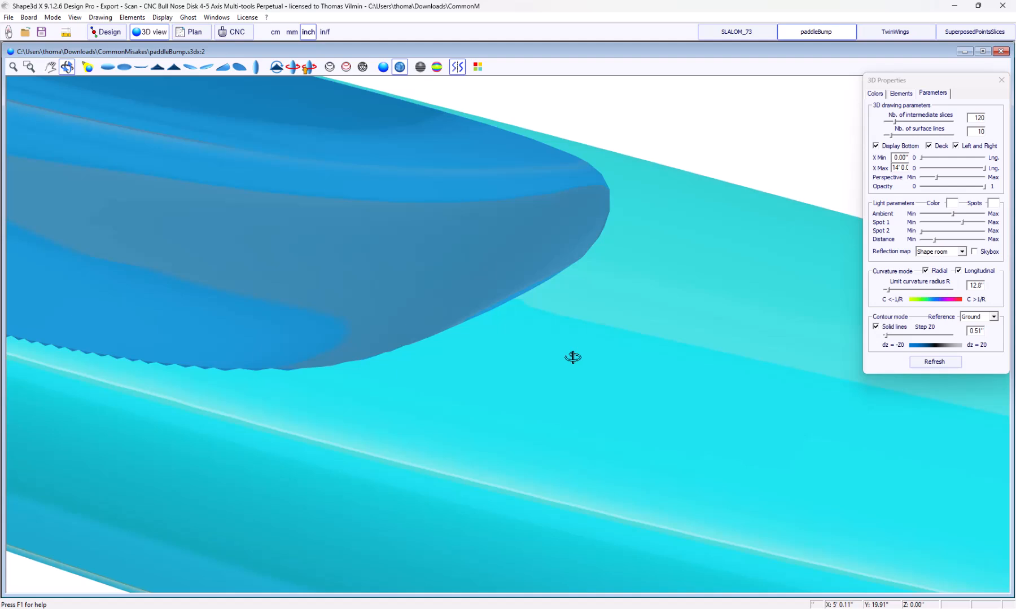
{"action": "left_click_drag", "start_coordinate": [573, 357], "coordinate": [592, 335]}
Inspect the board's cross-sections around the front end of the deck recess, including the slice at 9' 9.14"
{"action": "left_click", "coordinate": [106, 32]}
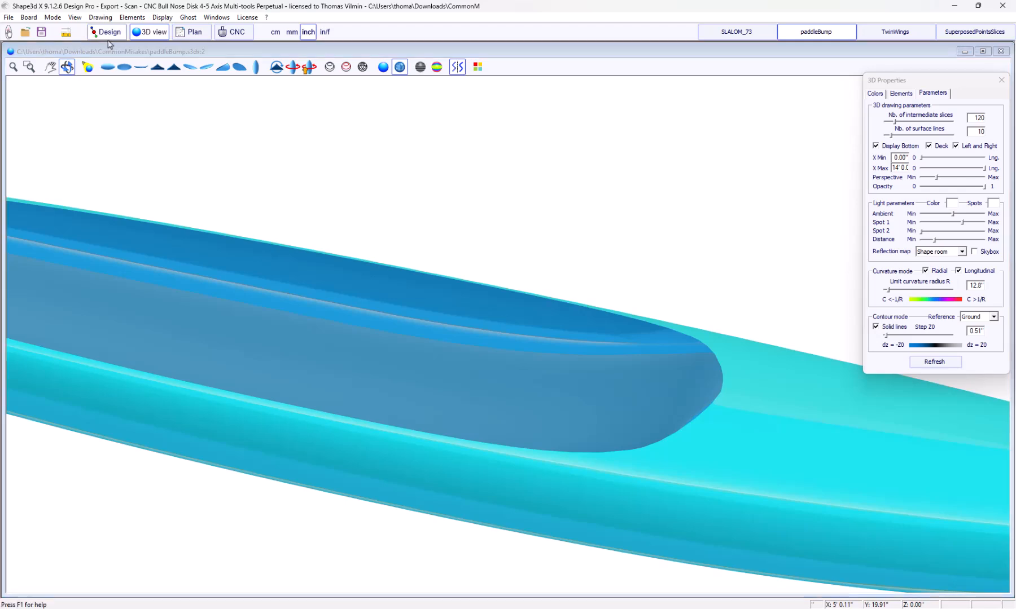
{"action": "left_click", "coordinate": [610, 95]}
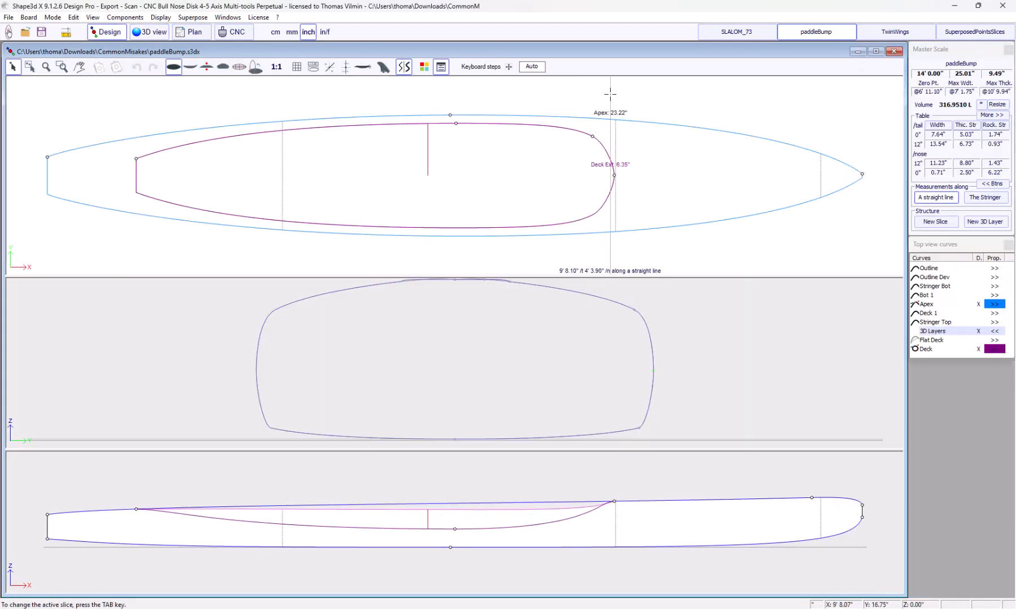
{"action": "double_click", "coordinate": [616, 124]}
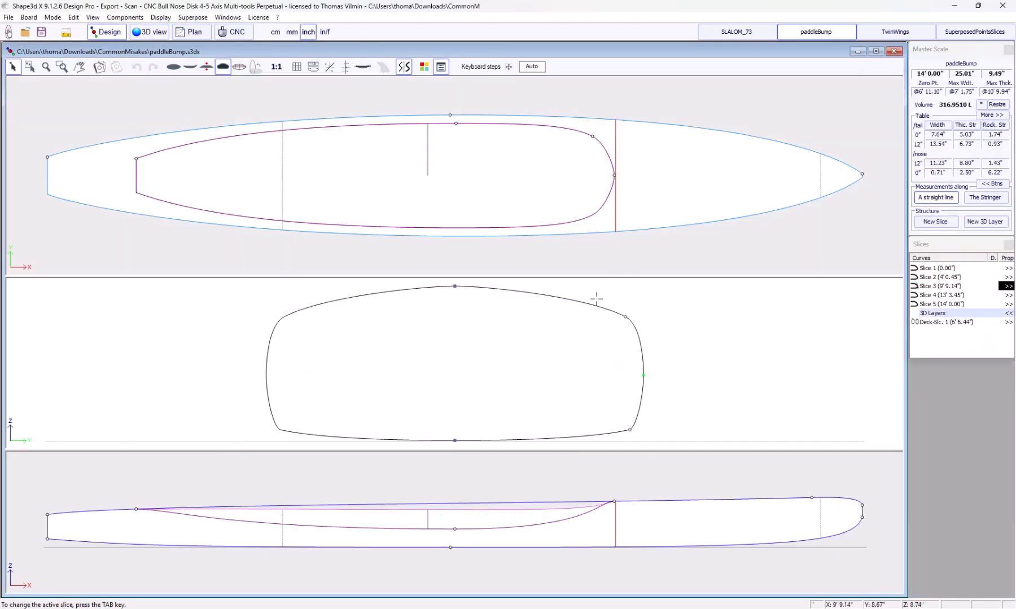
{"action": "scroll", "coordinate": [597, 298], "scroll_direction": "up", "scroll_amount": 1}
{"action": "left_click", "coordinate": [594, 100]}
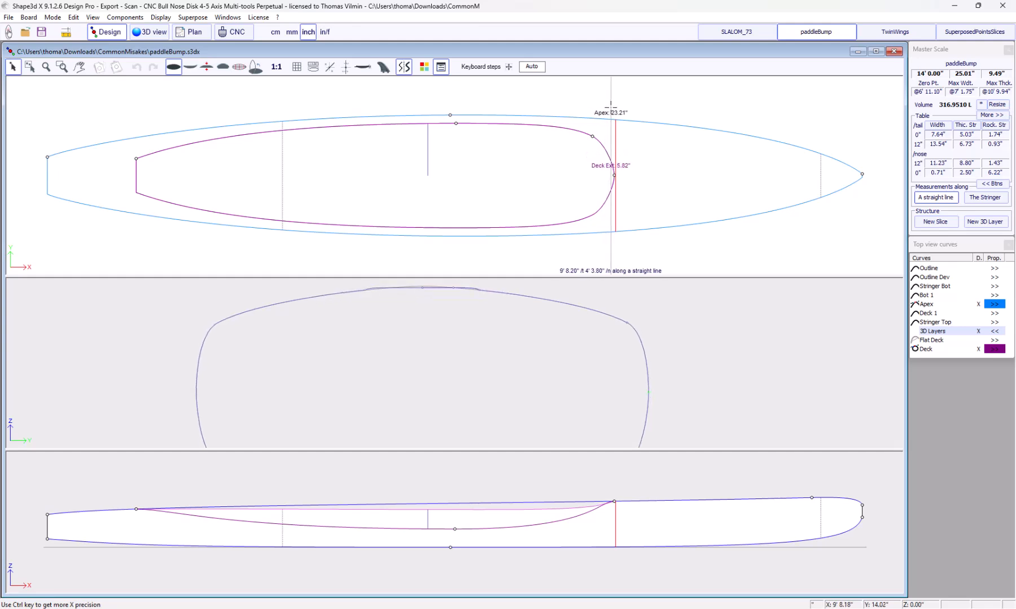
{"action": "left_click_drag", "start_coordinate": [611, 108], "coordinate": [609, 169]}
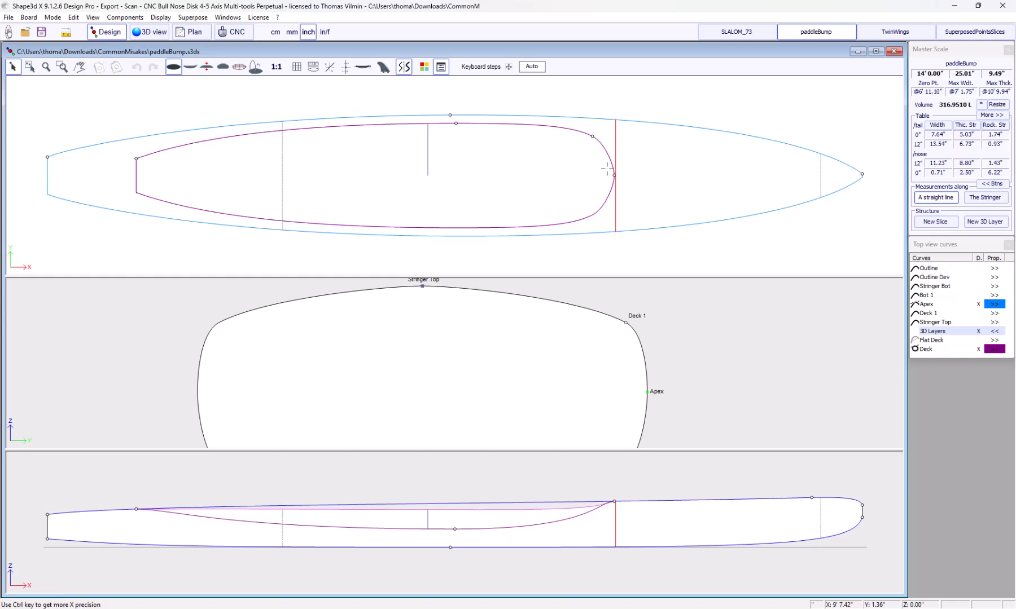
Add a slice to the Deck 3D layer at X 9' 7.20" and stick it to the original shape
{"action": "left_click", "coordinate": [613, 174]}
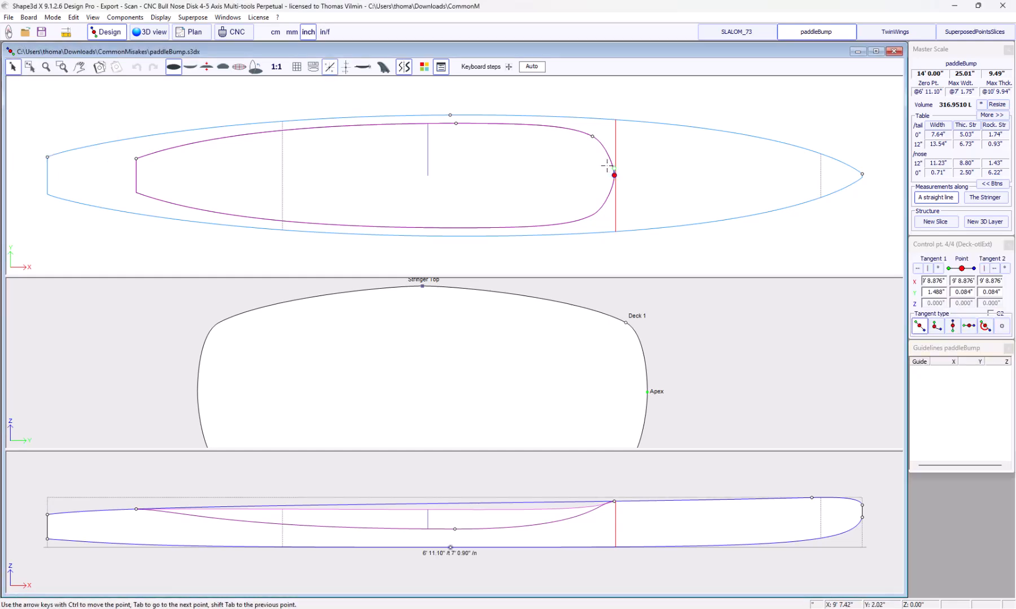
{"action": "right_click", "coordinate": [605, 164]}
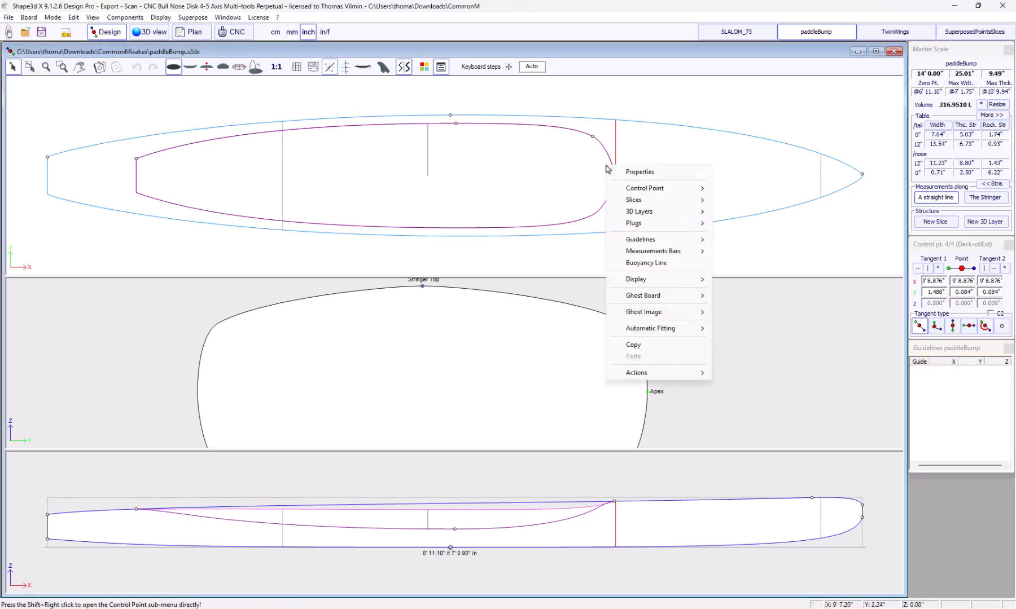
{"action": "mouse_move", "coordinate": [654, 202]}
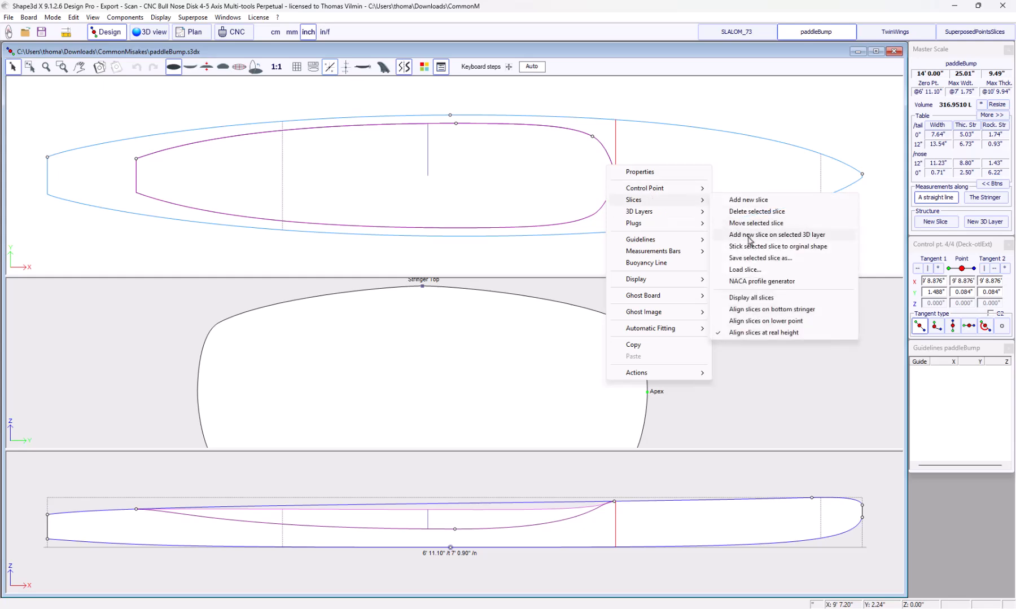
{"action": "left_click", "coordinate": [750, 237]}
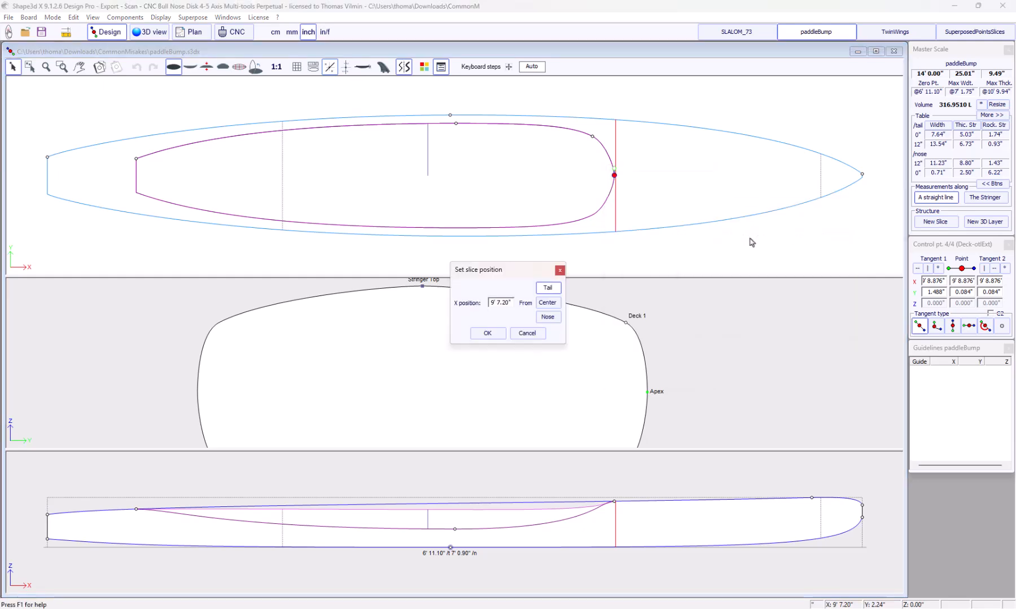
{"action": "left_click", "coordinate": [496, 334]}
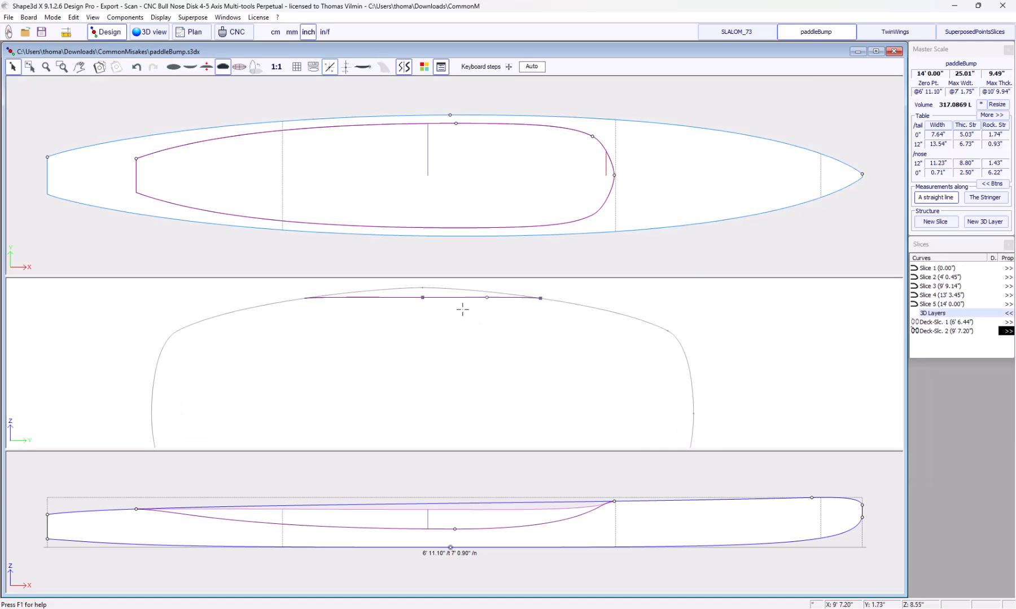
{"action": "right_click", "coordinate": [462, 309]}
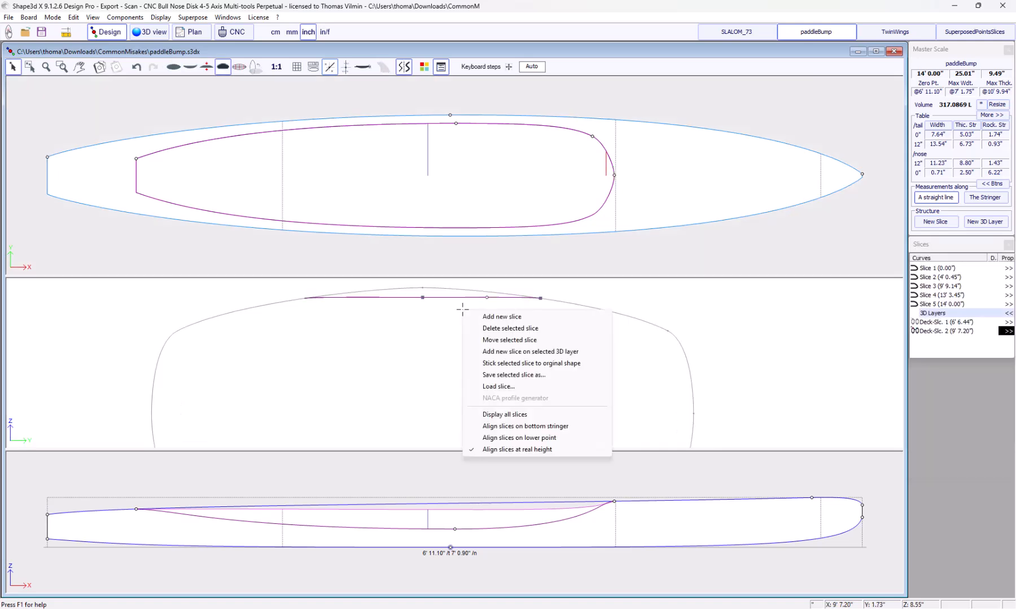
{"action": "left_click", "coordinate": [513, 364]}
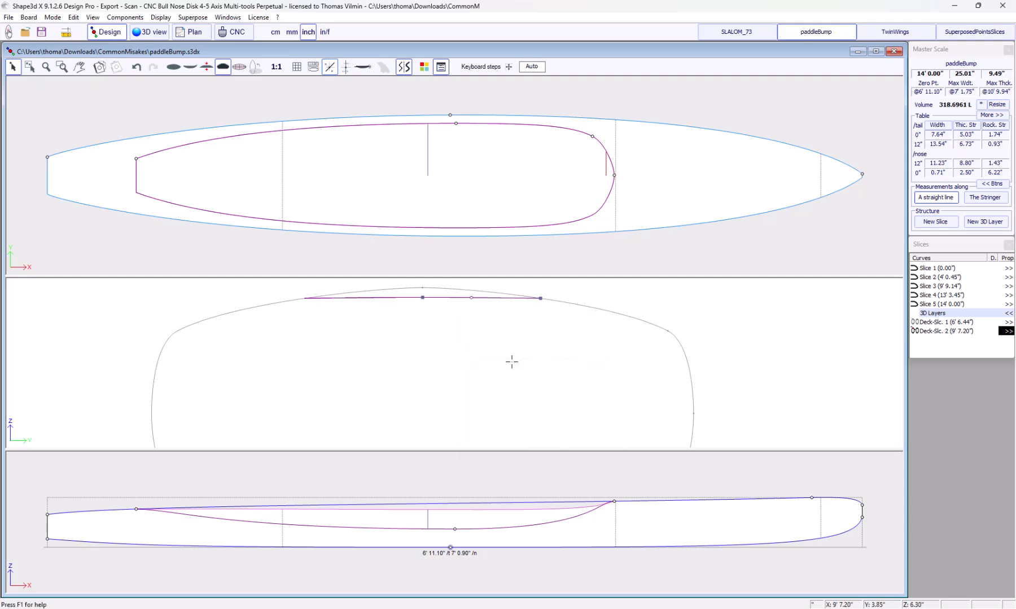
Check the cross-sections at the front of the Deck layer and examine the recess's front end in the 3D view
{"action": "double_click", "coordinate": [606, 158]}
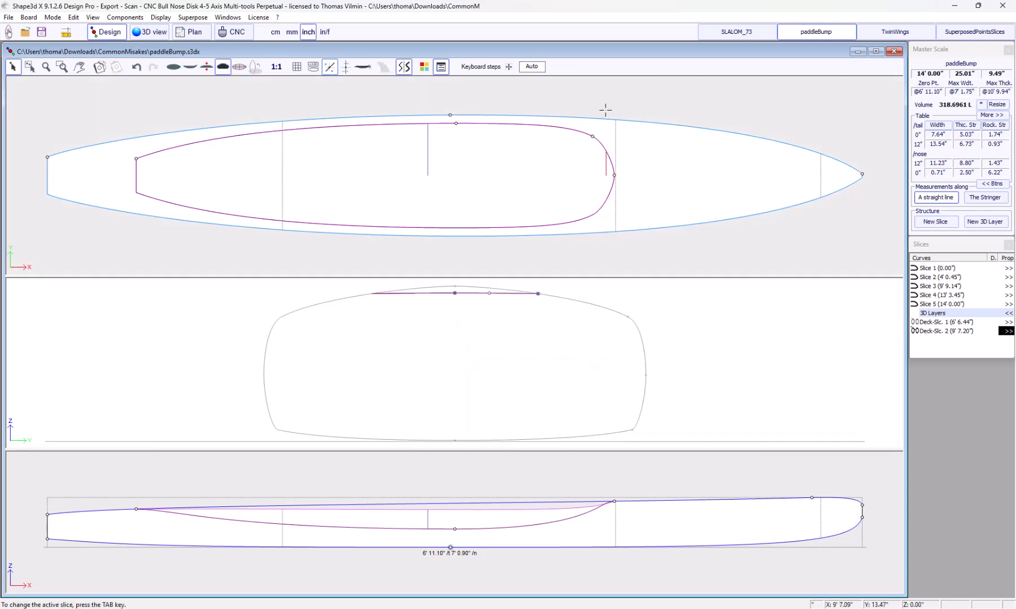
{"action": "left_click", "coordinate": [605, 110]}
{"action": "left_click_drag", "start_coordinate": [605, 105], "coordinate": [614, 112]}
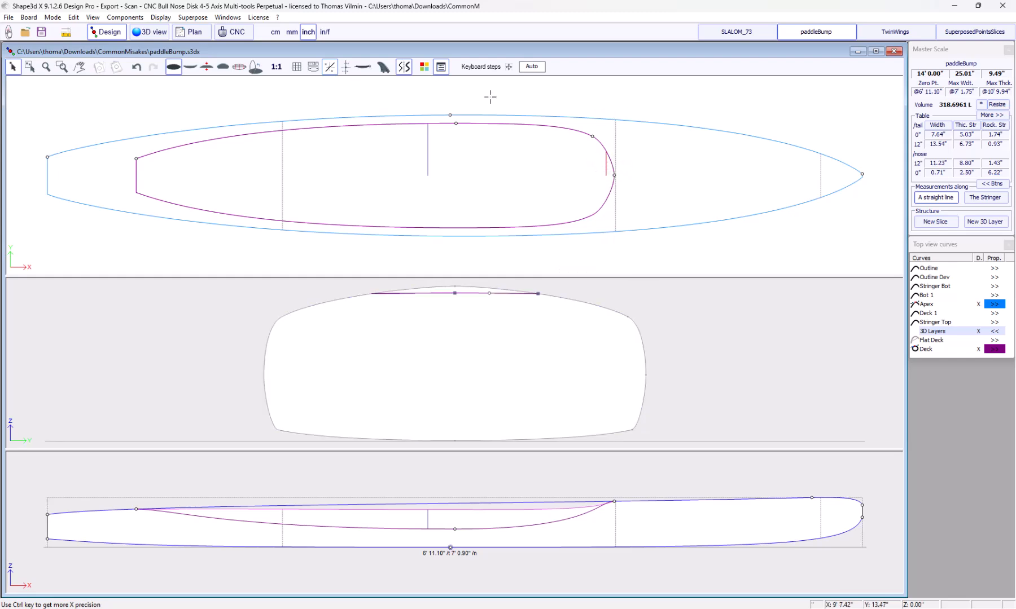
{"action": "left_click", "coordinate": [156, 34]}
{"action": "left_click_drag", "start_coordinate": [579, 314], "coordinate": [395, 220]}
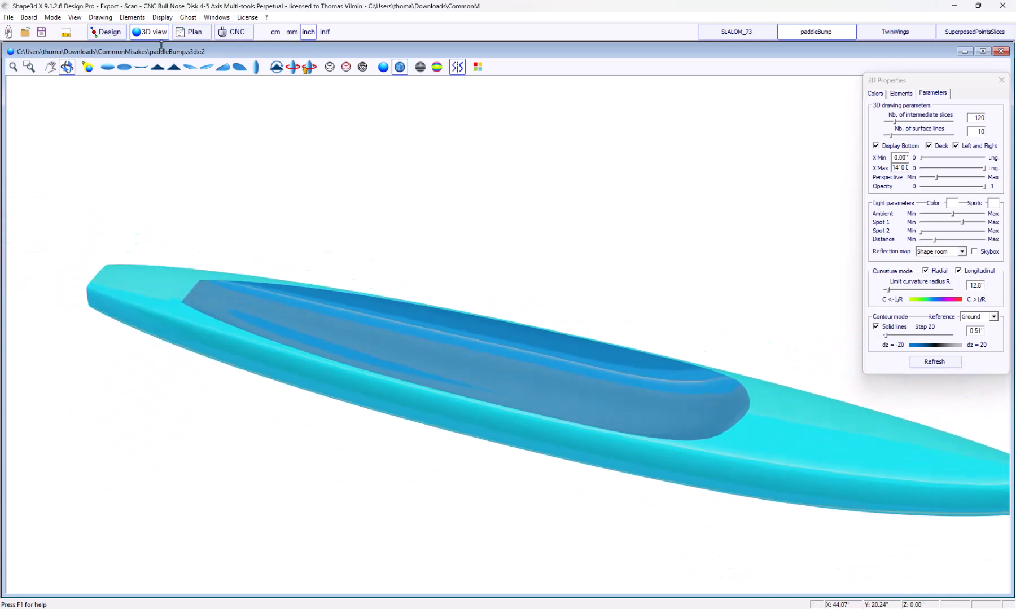
{"action": "left_click", "coordinate": [109, 32]}
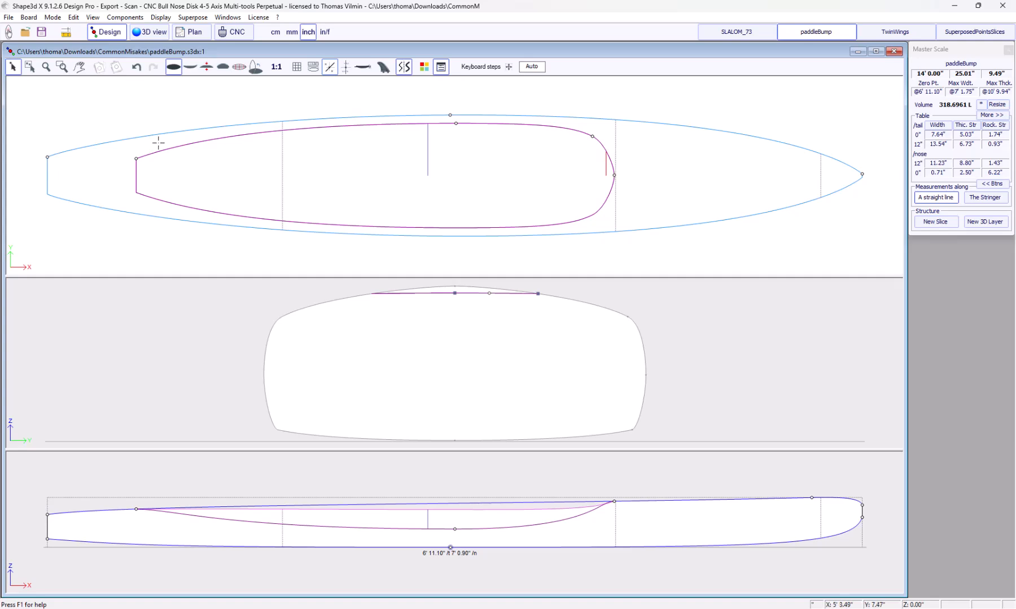
Switch to the TwinWings board and add a bottom 3D layer of type Twin layer with X max at 2' 0.80"
{"action": "left_click", "coordinate": [893, 33]}
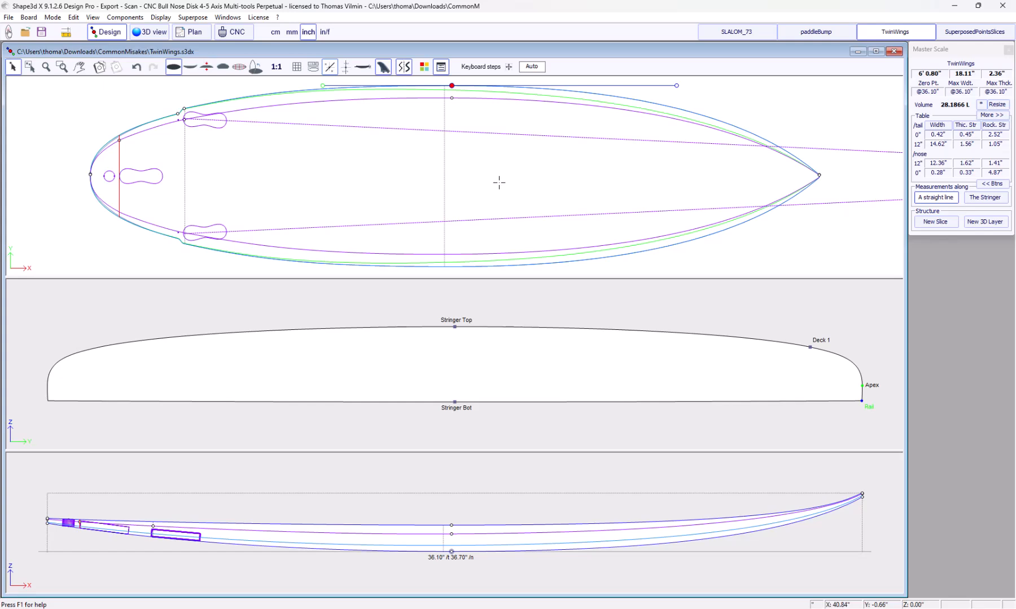
{"action": "left_click", "coordinate": [498, 181]}
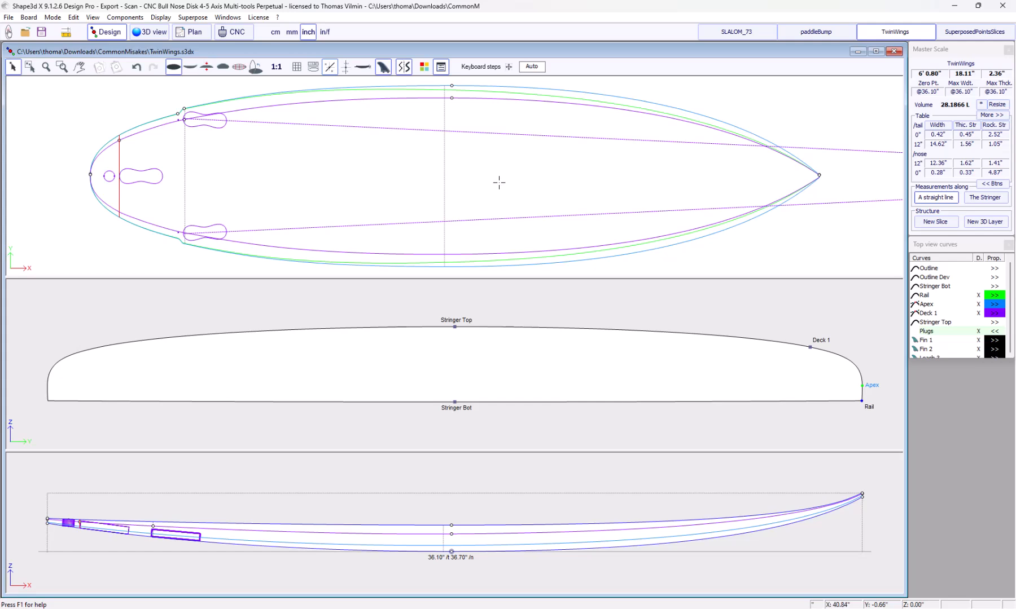
{"action": "left_click", "coordinate": [984, 222]}
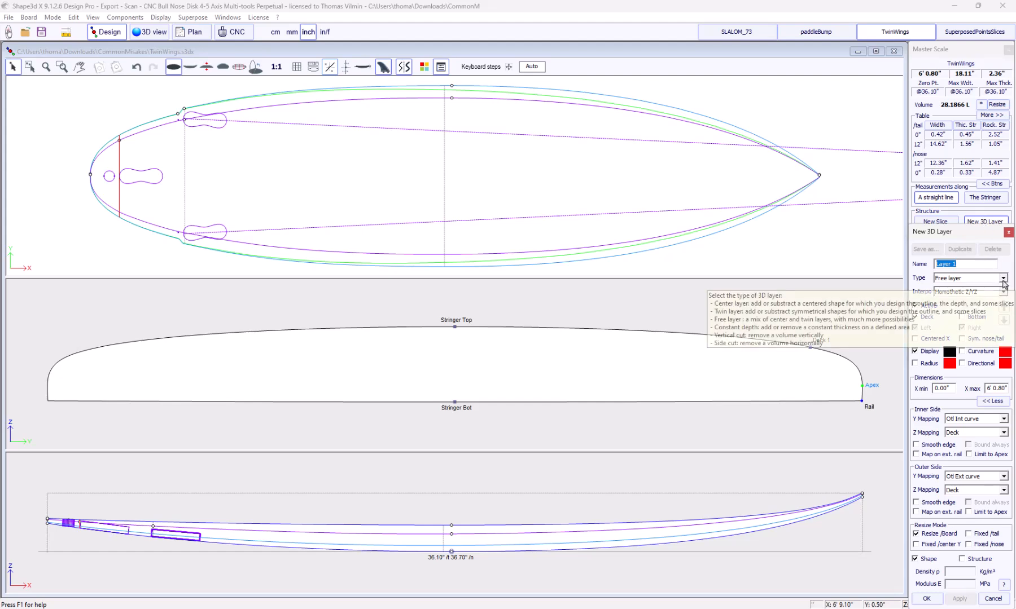
{"action": "left_click", "coordinate": [1003, 278]}
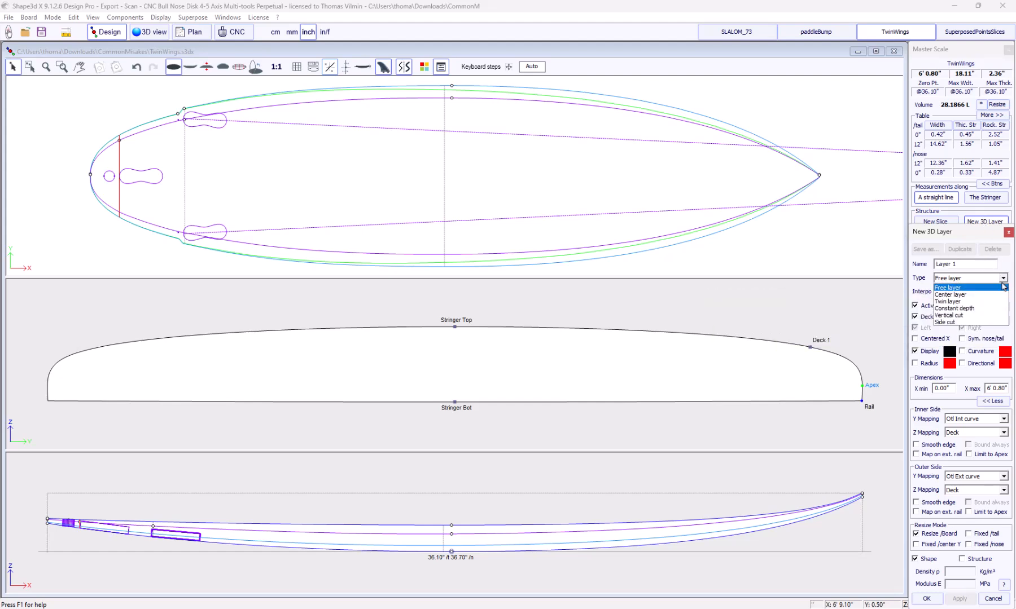
{"action": "left_click", "coordinate": [968, 303]}
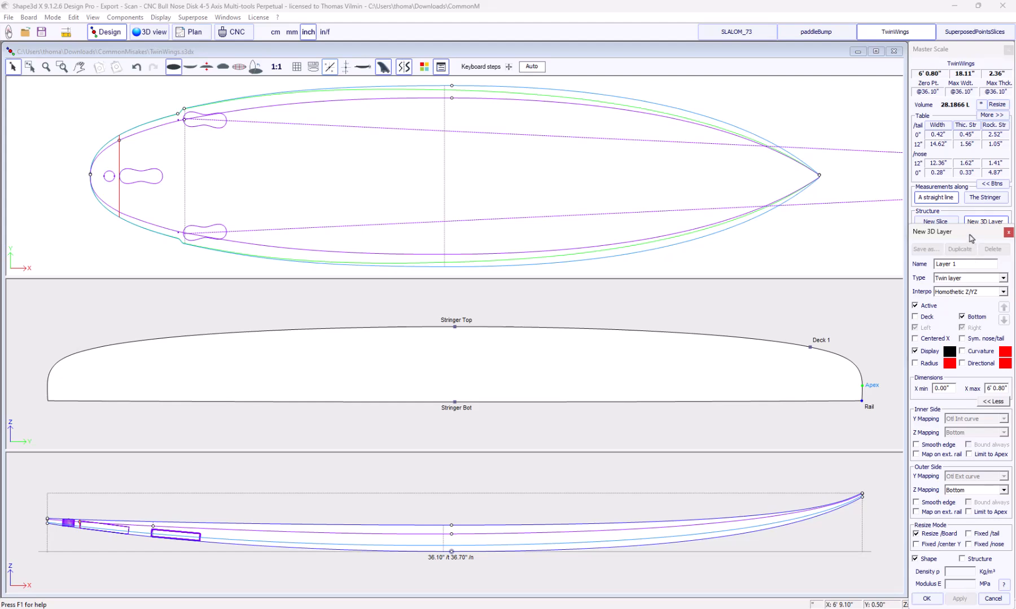
{"action": "left_click_drag", "start_coordinate": [970, 238], "coordinate": [941, 137]}
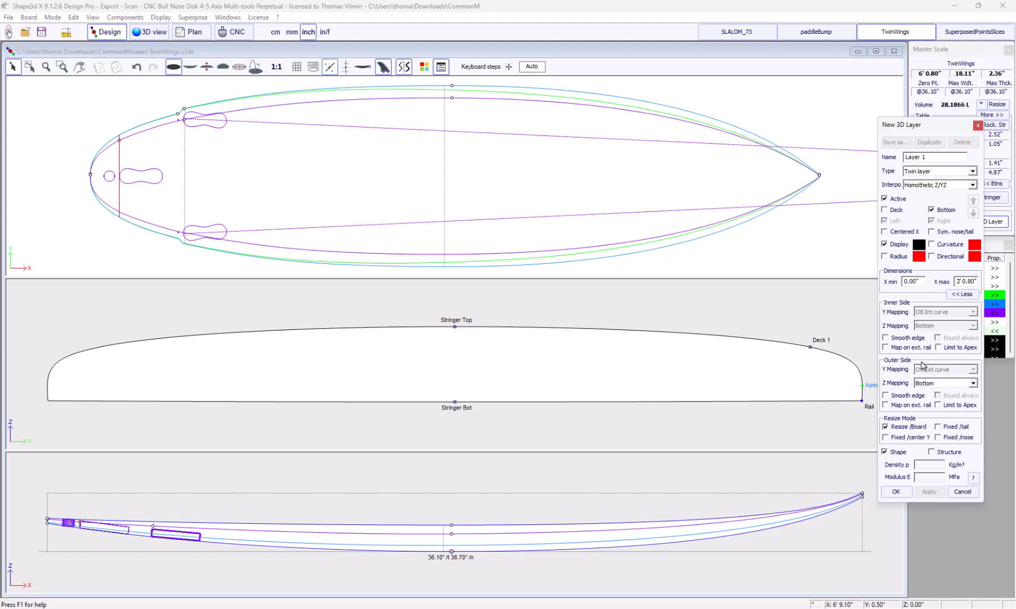
{"action": "left_click", "coordinate": [905, 492]}
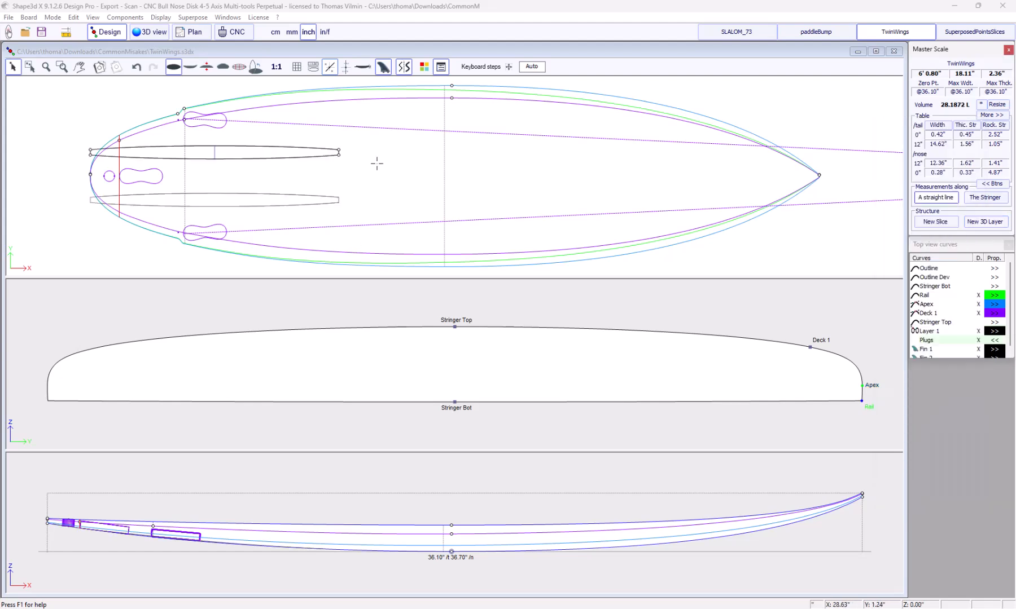
Move Layer 1's outer outline endpoints to about X 26.09", Y 4.89" and X 0, Y 6.21", and align them into a straight line
{"action": "left_click_drag", "start_coordinate": [339, 150], "coordinate": [352, 127]}
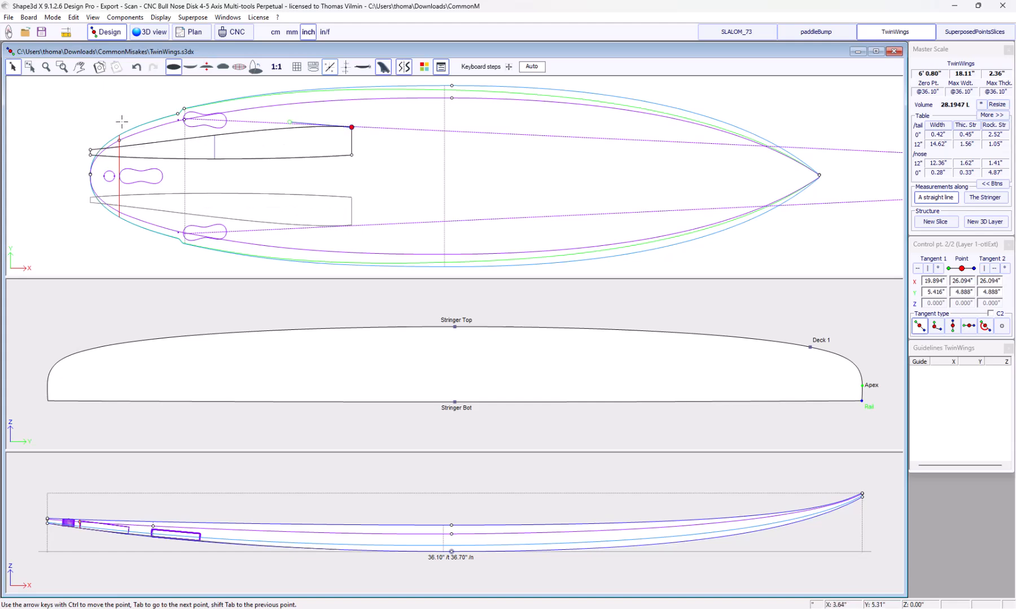
{"action": "left_click_drag", "start_coordinate": [90, 149], "coordinate": [89, 114]}
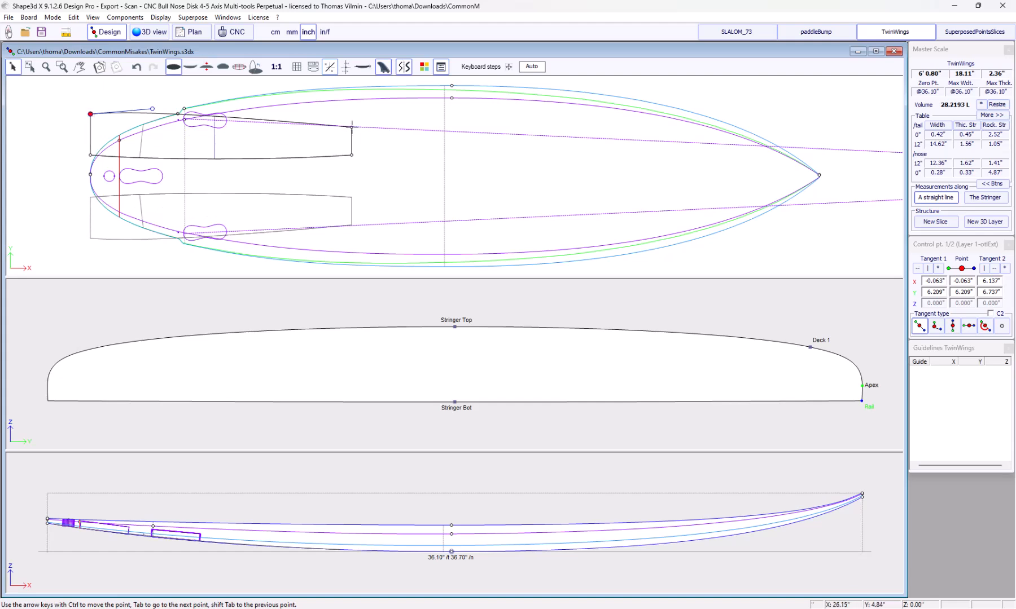
{"action": "left_click", "coordinate": [352, 127]}
{"action": "right_click", "coordinate": [352, 127]}
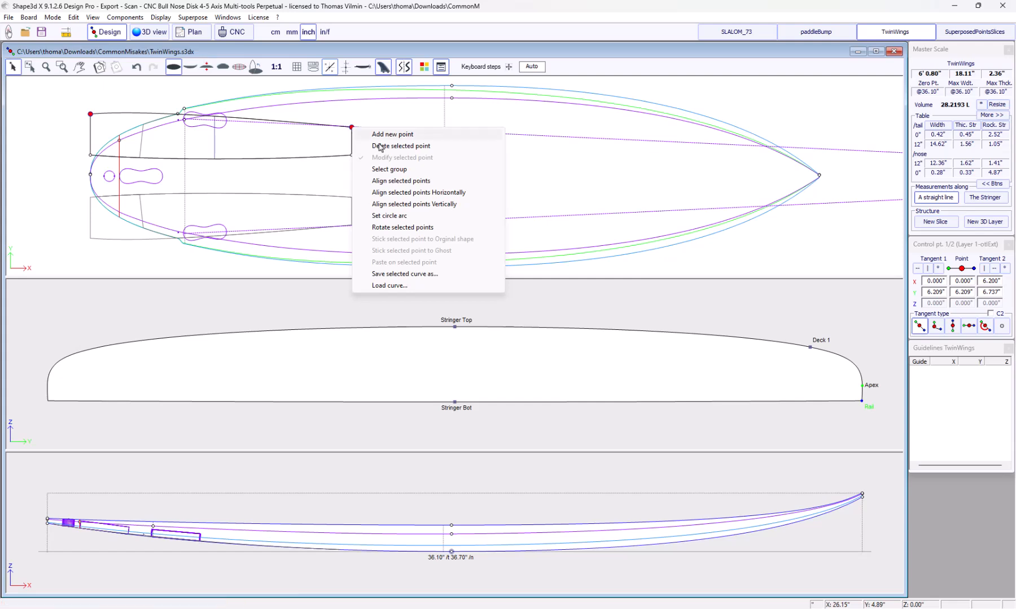
{"action": "left_click", "coordinate": [418, 186]}
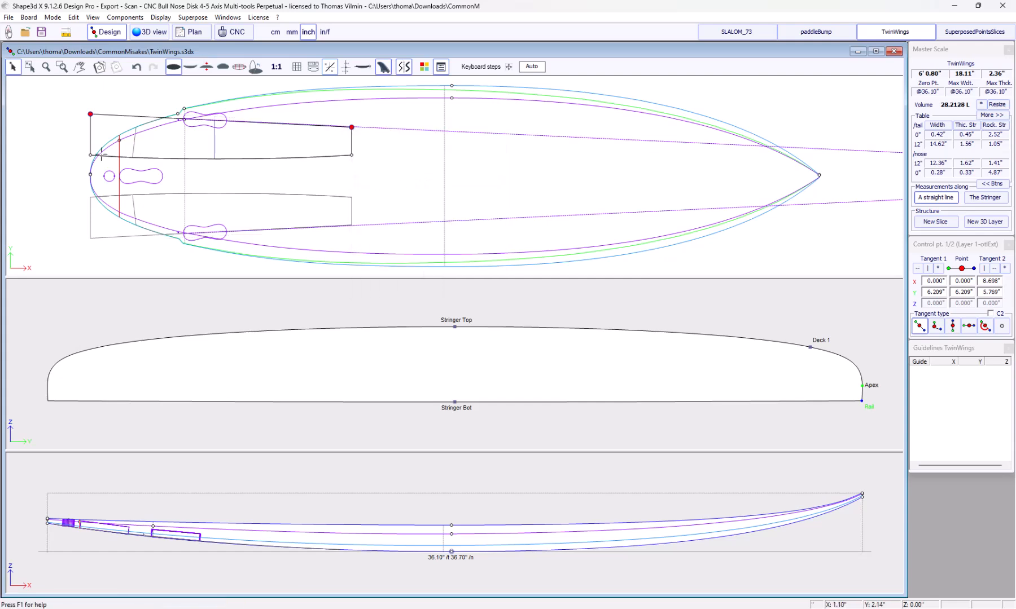
Move both inner outline endpoints of Layer 1 outward, the front one to about X 26.09", Y 3.04", and align them into a straight line
{"action": "left_click_drag", "start_coordinate": [91, 154], "coordinate": [91, 141]}
{"action": "left_click_drag", "start_coordinate": [352, 154], "coordinate": [348, 147]}
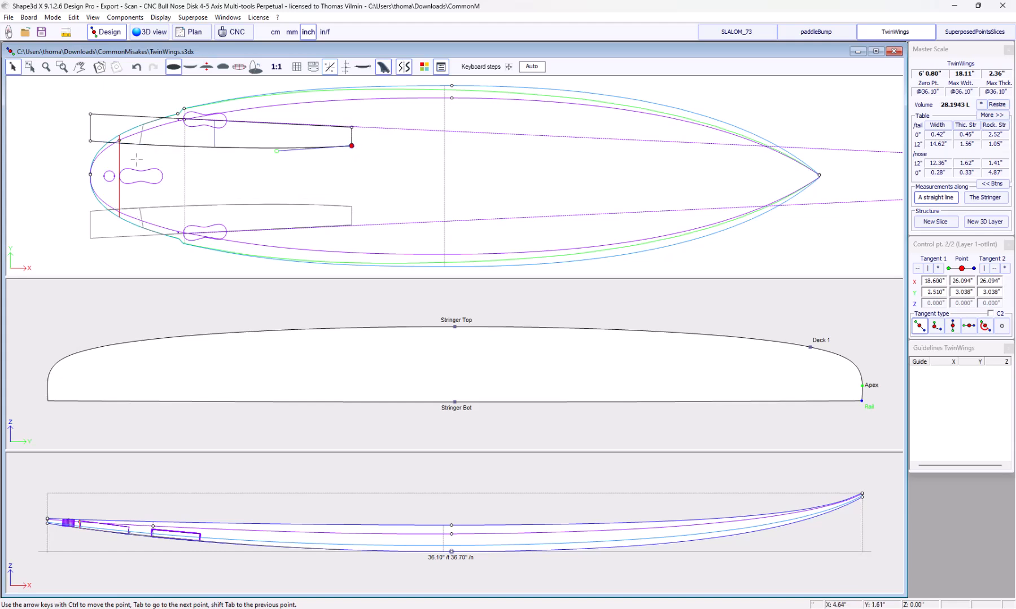
{"action": "left_click", "coordinate": [90, 141]}
{"action": "right_click", "coordinate": [90, 140]}
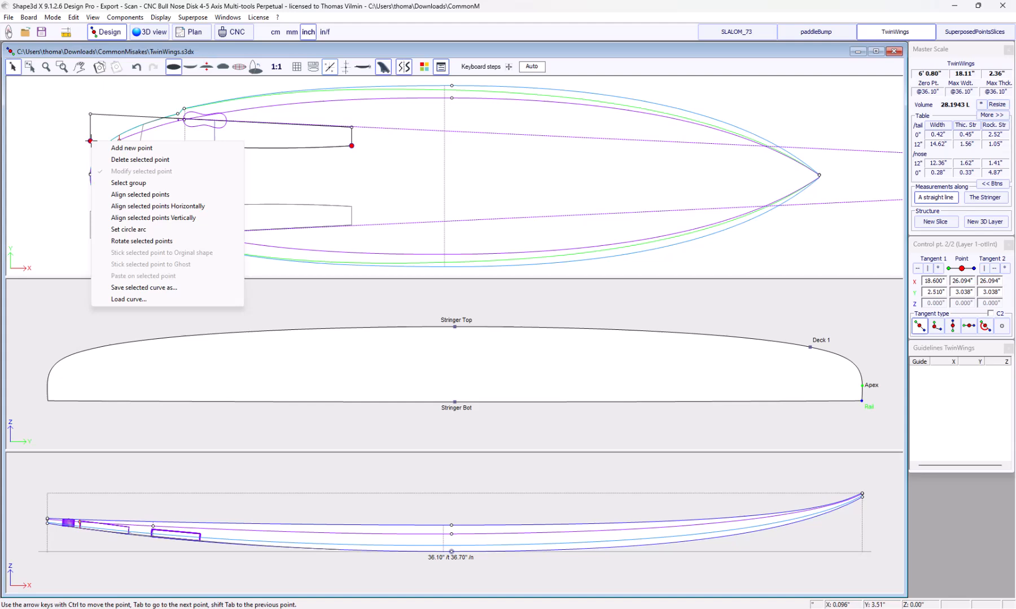
{"action": "left_click", "coordinate": [149, 197]}
Reshape Layer 1's slice at 12.40" into a curved channel by raising the tangents of its outer and inner endpoints
{"action": "double_click", "coordinate": [215, 139]}
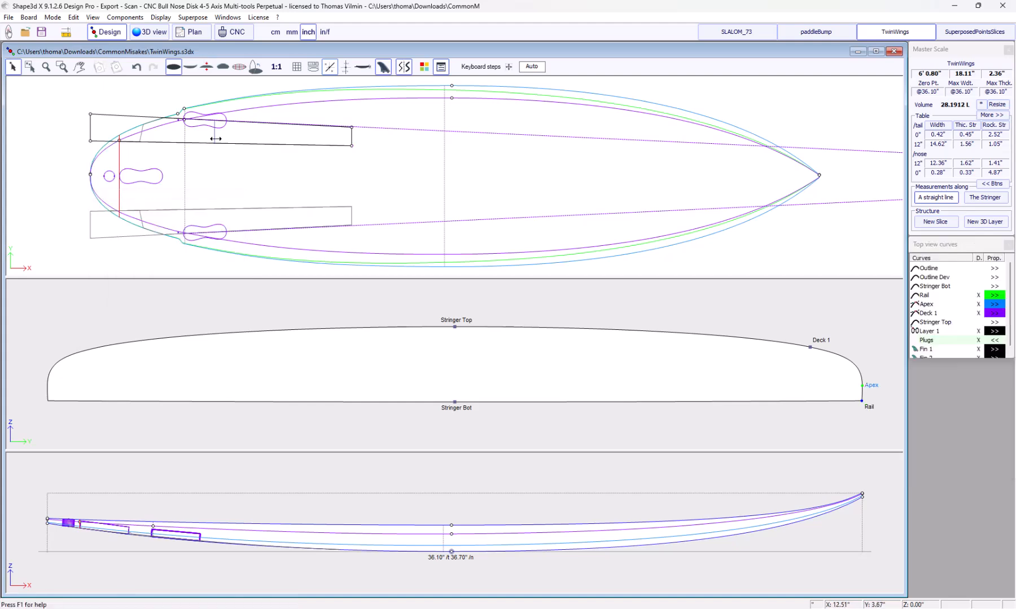
{"action": "left_click", "coordinate": [762, 404]}
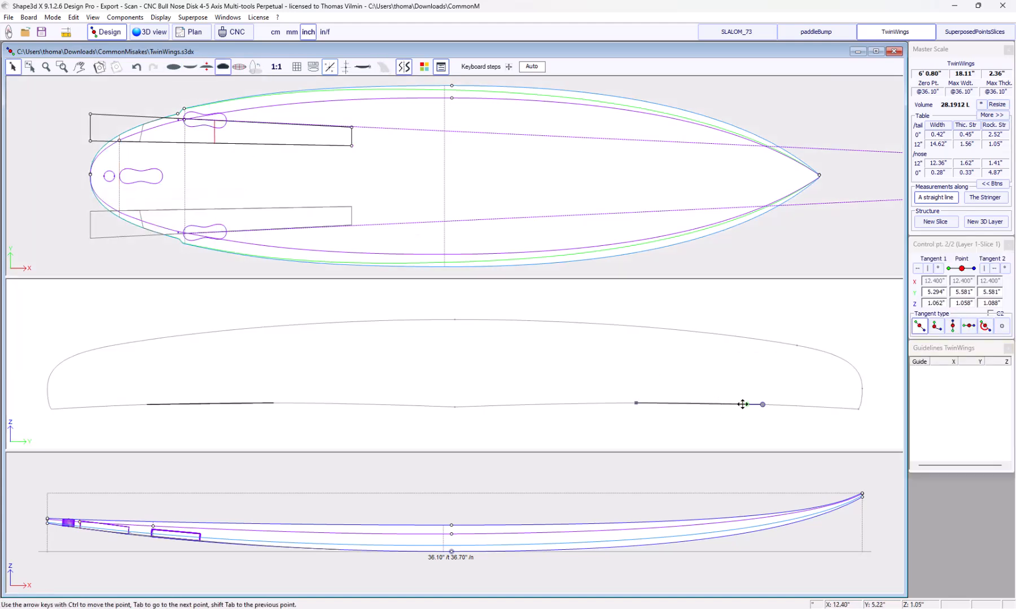
{"action": "mouse_move", "coordinate": [745, 401]}
{"action": "left_mouse_down"}
{"action": "mouse_move", "coordinate": [763, 386]}
{"action": "mouse_move", "coordinate": [739, 394]}
{"action": "left_mouse_up"}
{"action": "left_click", "coordinate": [637, 402]}
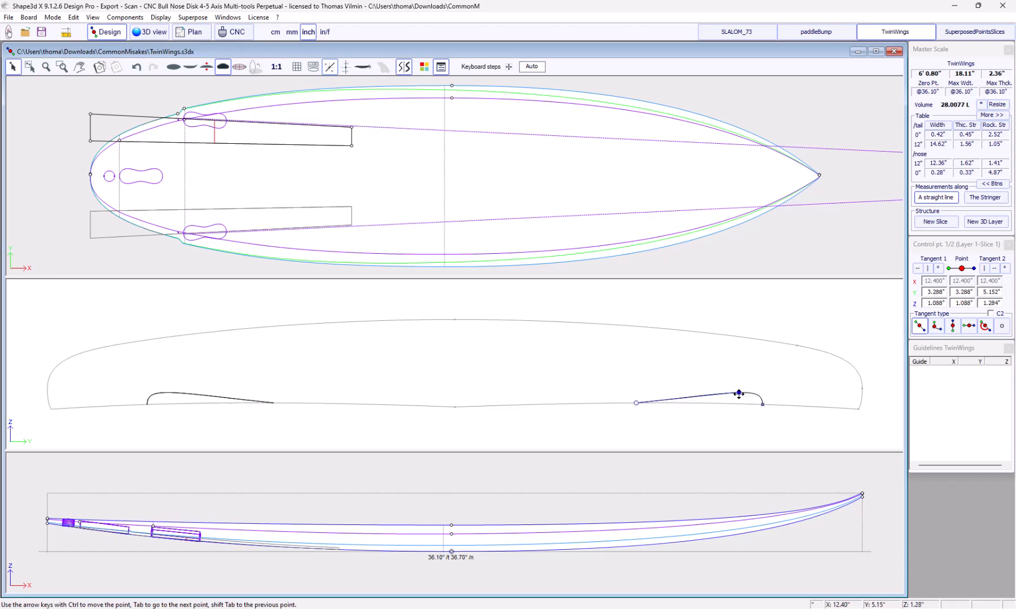
Add a slice to Layer 1 at its front end, X 26.09", and stick it to the original shape
{"action": "left_click", "coordinate": [282, 112]}
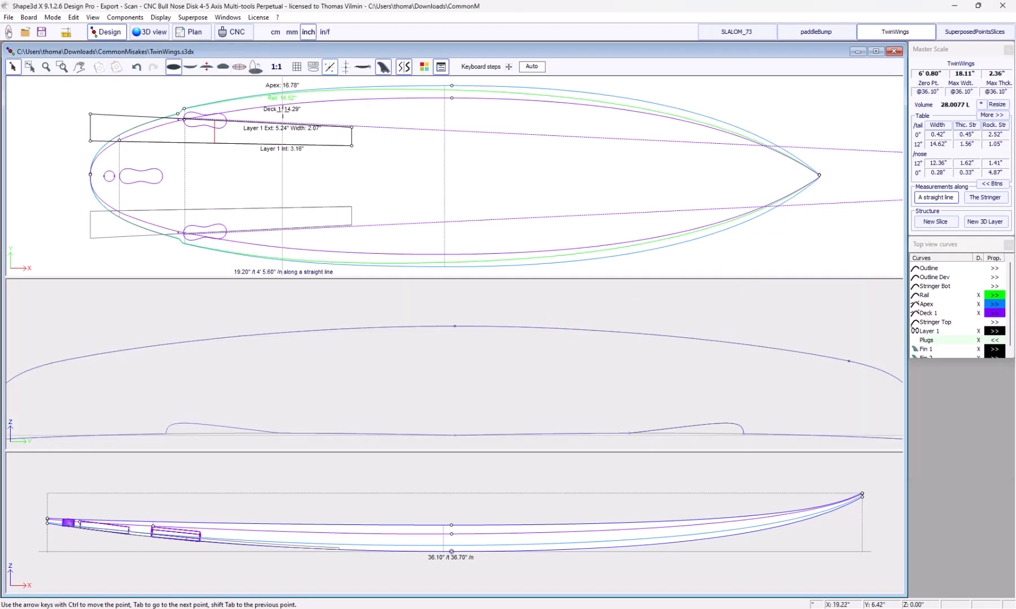
{"action": "left_click", "coordinate": [352, 124]}
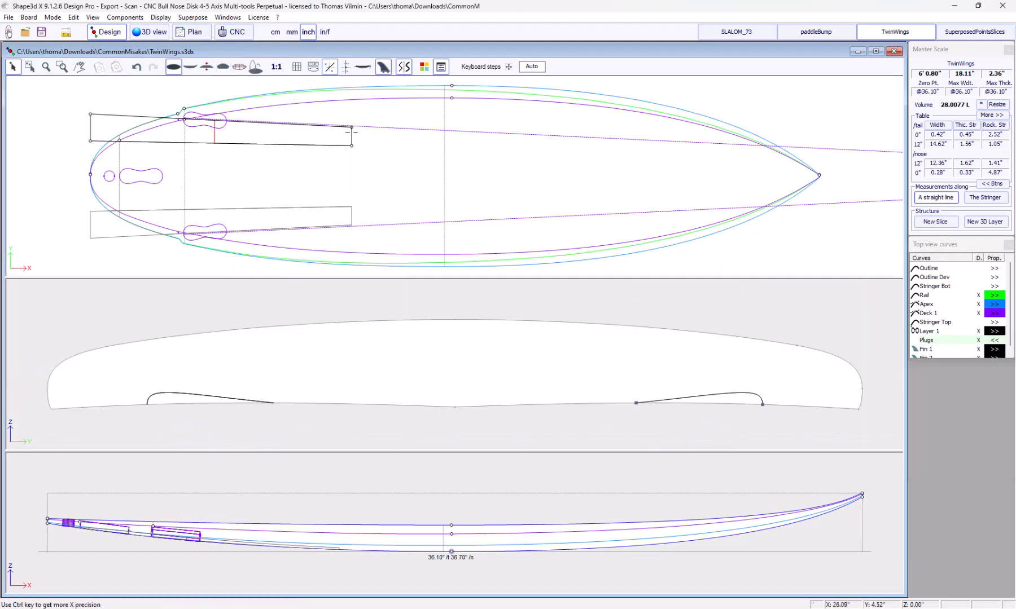
{"action": "right_click", "coordinate": [351, 135]}
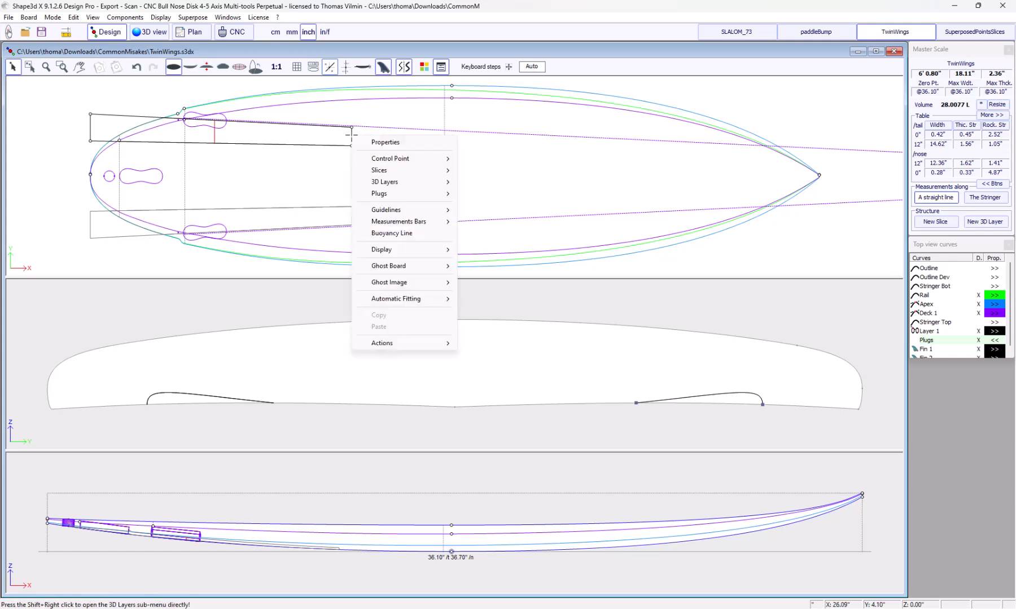
{"action": "mouse_move", "coordinate": [387, 170]}
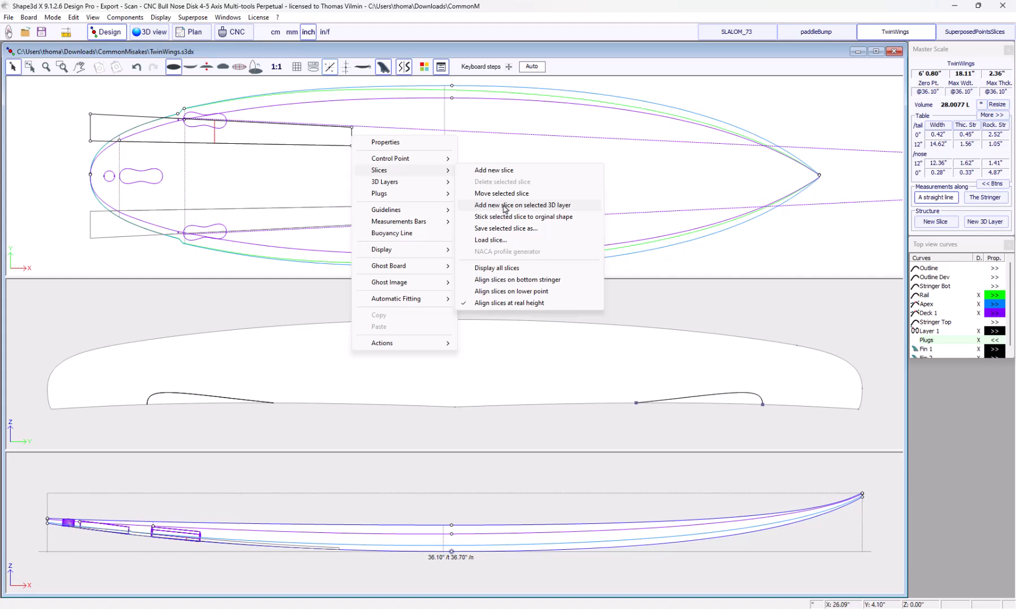
{"action": "left_click", "coordinate": [505, 206]}
{"action": "left_click", "coordinate": [488, 334]}
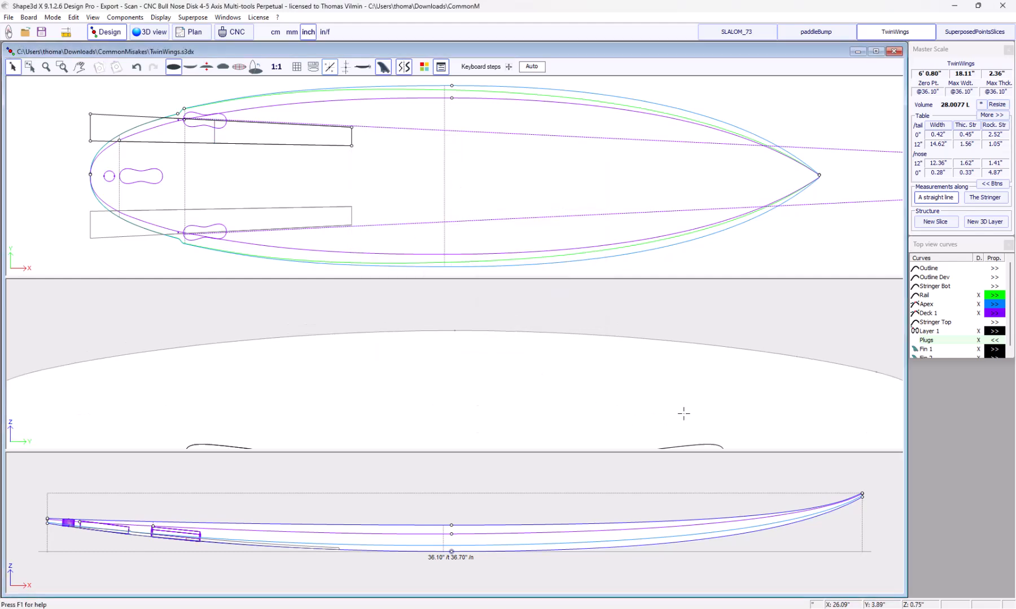
{"action": "scroll", "coordinate": [502, 345], "scroll_direction": "down", "scroll_amount": 3}
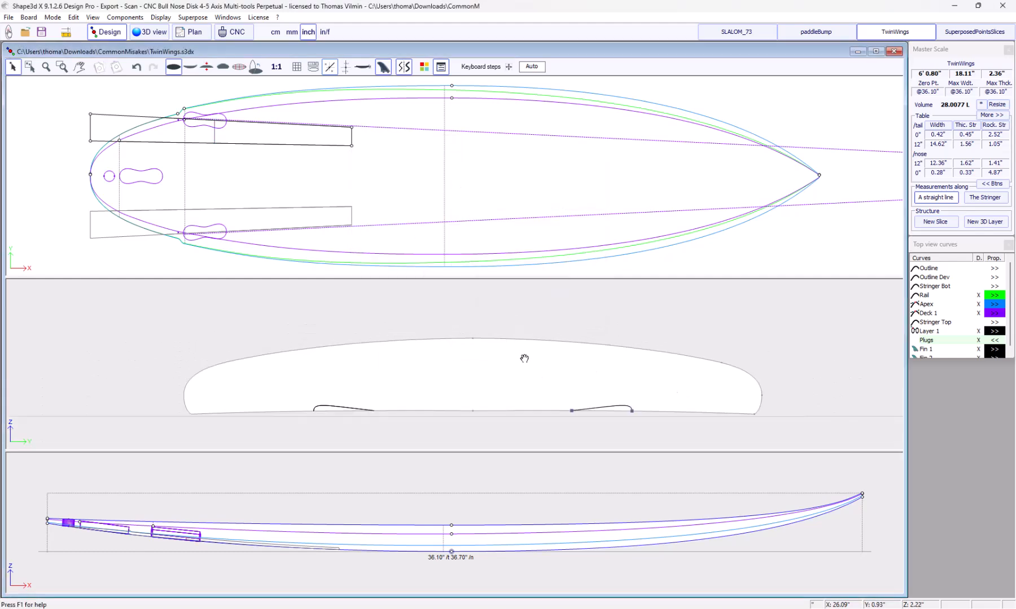
{"action": "right_click", "coordinate": [590, 372]}
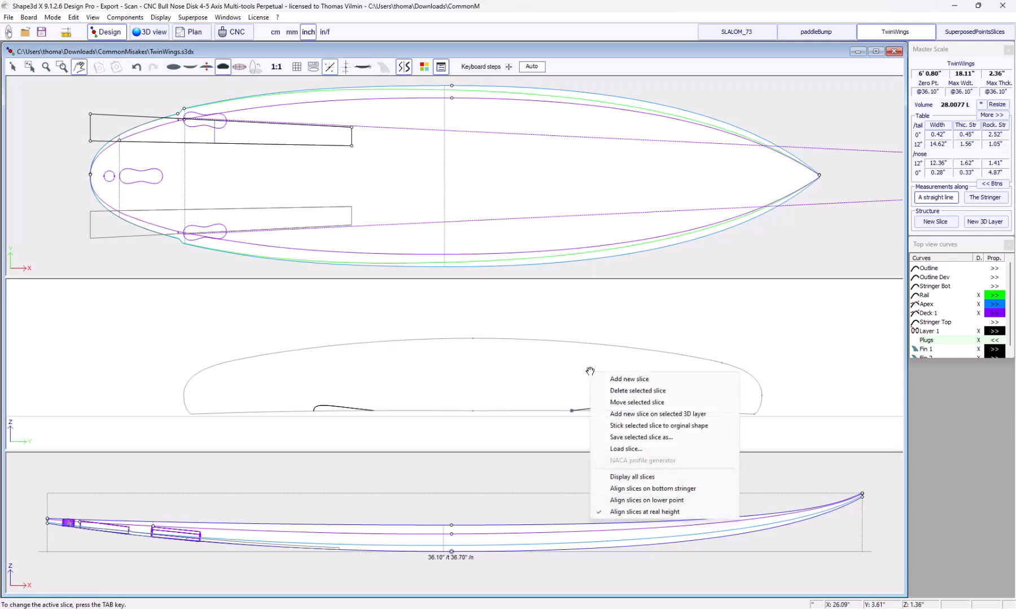
{"action": "left_click", "coordinate": [629, 426]}
Examine the twin channels on the board's bottom in 3D, especially where they meet the rail near the tail wings
{"action": "left_click_drag", "start_coordinate": [287, 115], "coordinate": [353, 126]}
{"action": "left_click", "coordinate": [156, 33]}
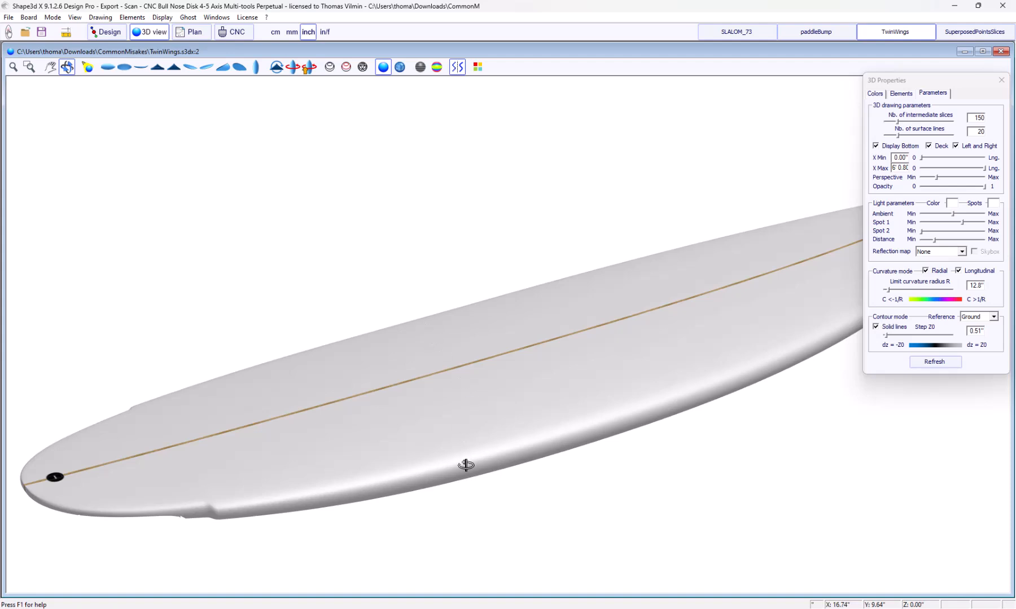
{"action": "mouse_move", "coordinate": [467, 465]}
{"action": "left_mouse_down"}
{"action": "mouse_move", "coordinate": [421, 227]}
{"action": "mouse_move", "coordinate": [403, 305]}
{"action": "mouse_move", "coordinate": [414, 177]}
{"action": "mouse_move", "coordinate": [416, 187]}
{"action": "left_mouse_up"}
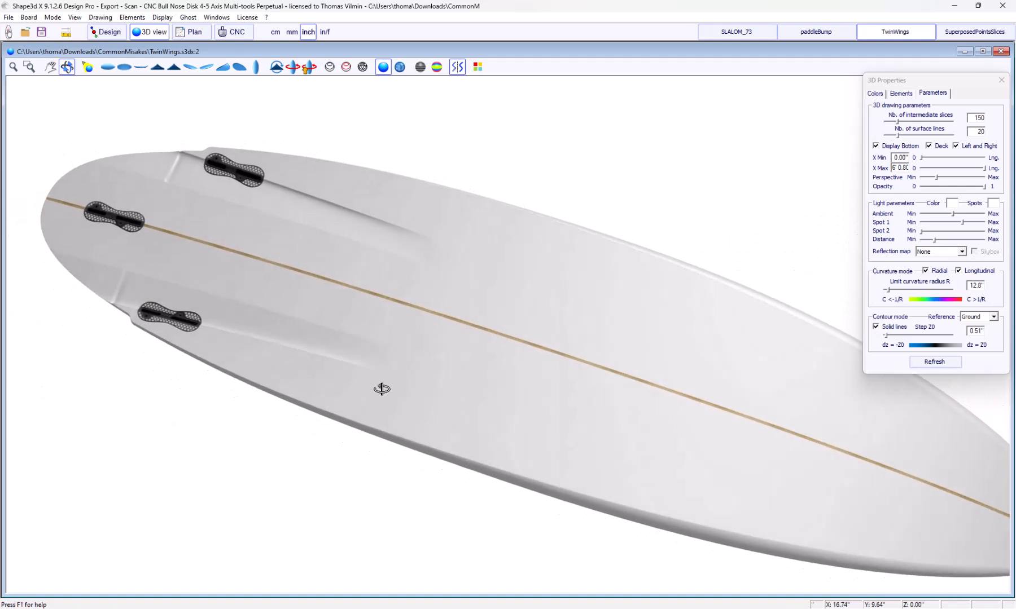
{"action": "left_click_drag", "start_coordinate": [382, 389], "coordinate": [471, 310]}
{"action": "scroll", "coordinate": [84, 472], "scroll_direction": "up", "scroll_amount": 2}
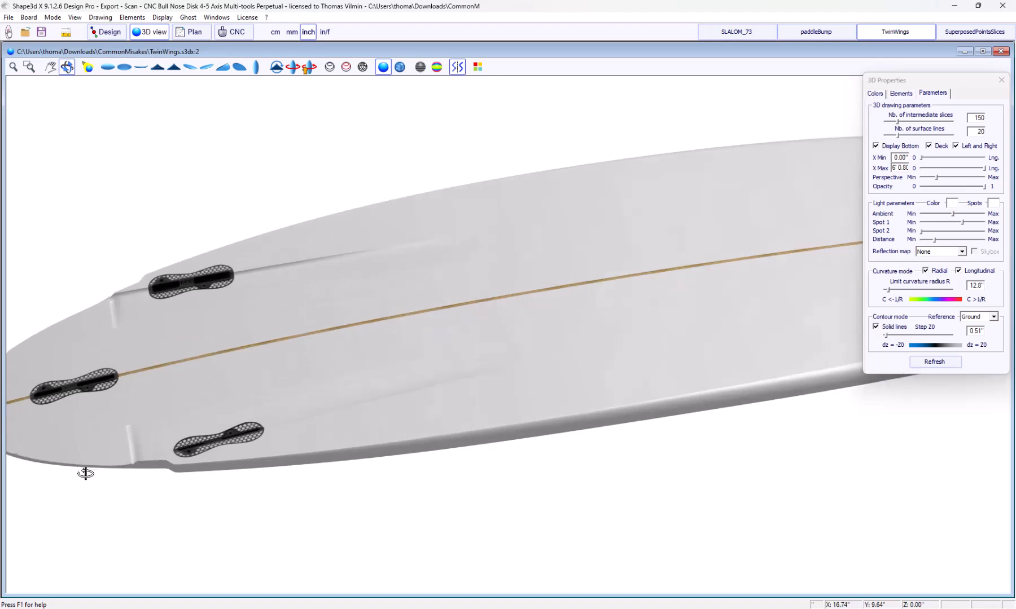
{"action": "scroll", "coordinate": [556, 393], "scroll_direction": "down", "scroll_amount": 1}
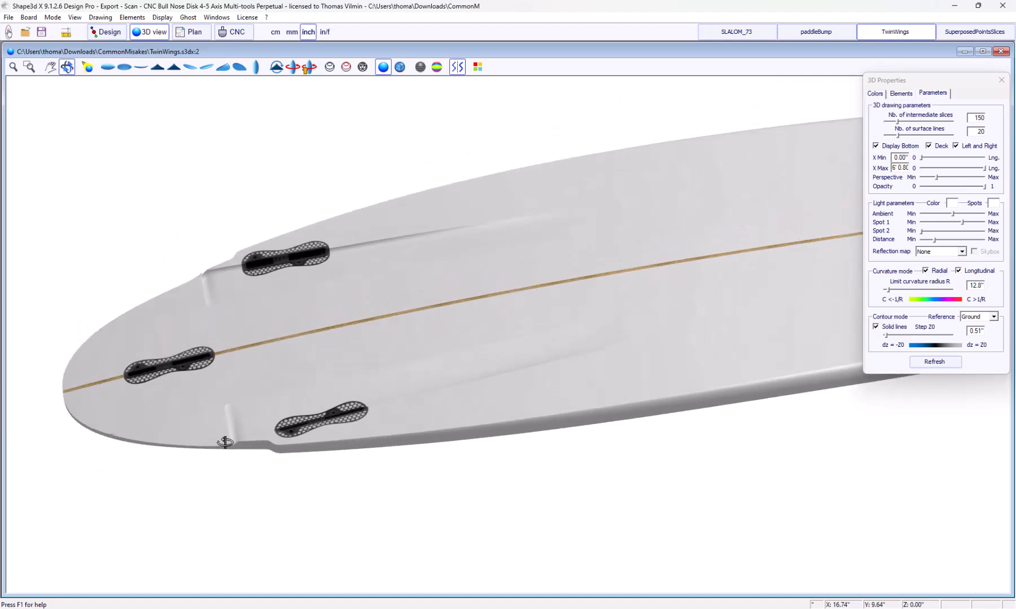
{"action": "scroll", "coordinate": [226, 431], "scroll_direction": "up", "scroll_amount": 2}
Enable Map on ext. rail for Layer 1's inner and outer sides and check the tail channels in 3D
{"action": "left_click", "coordinate": [115, 37]}
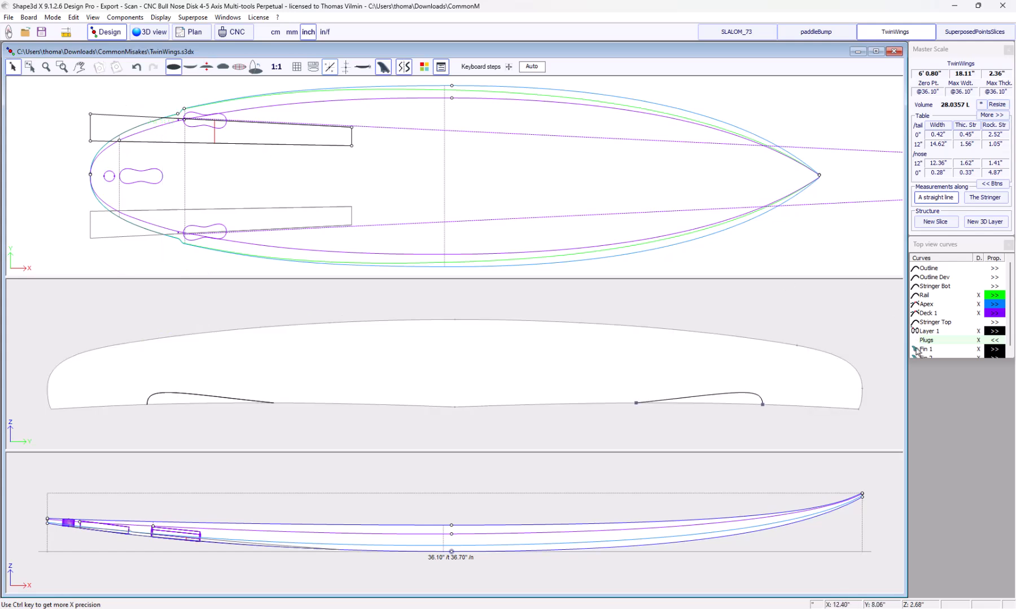
{"action": "left_click", "coordinate": [993, 331]}
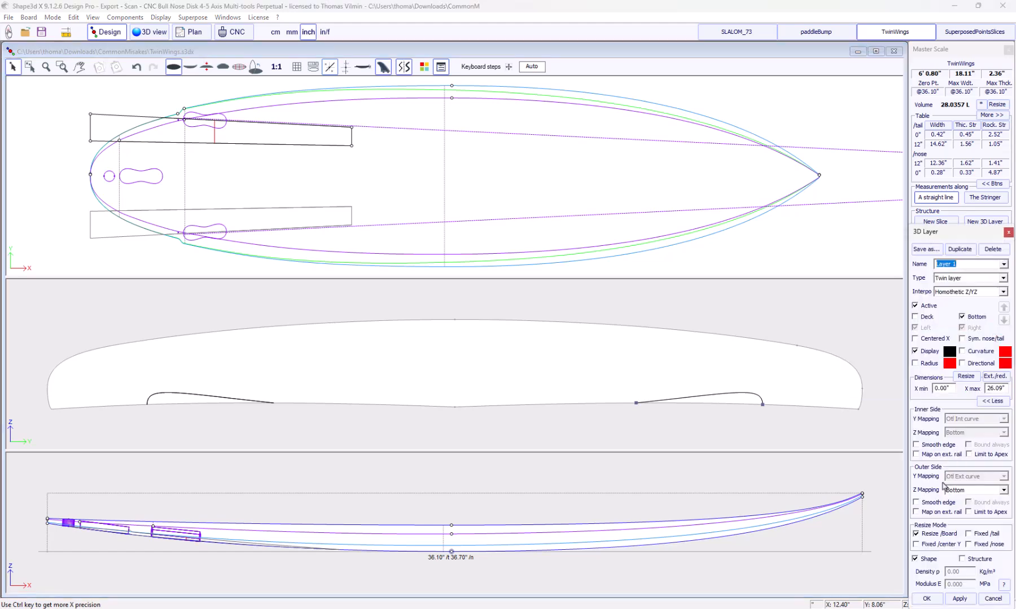
{"action": "left_click", "coordinate": [940, 514]}
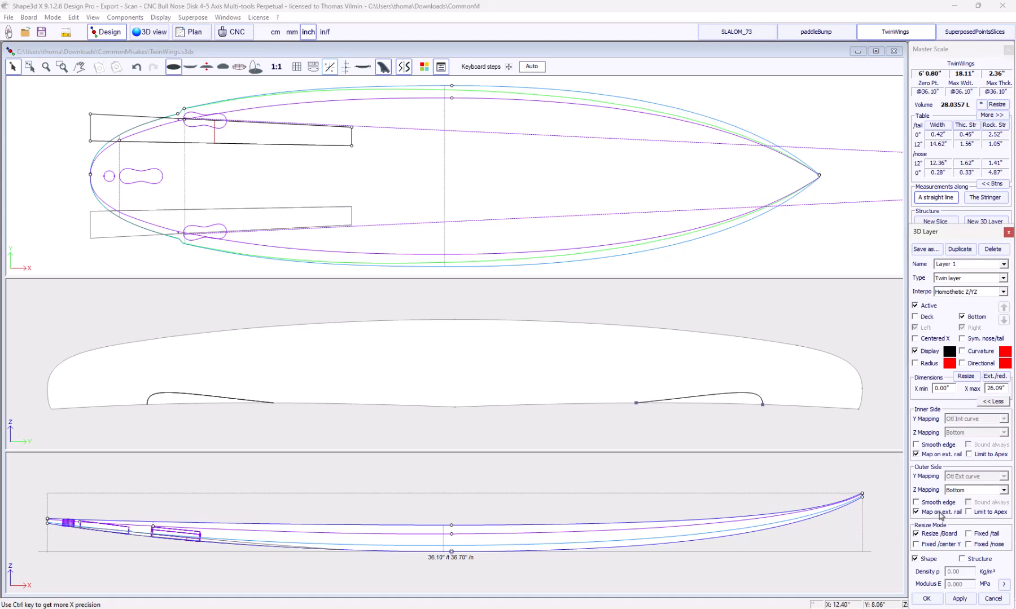
{"action": "left_click", "coordinate": [927, 599]}
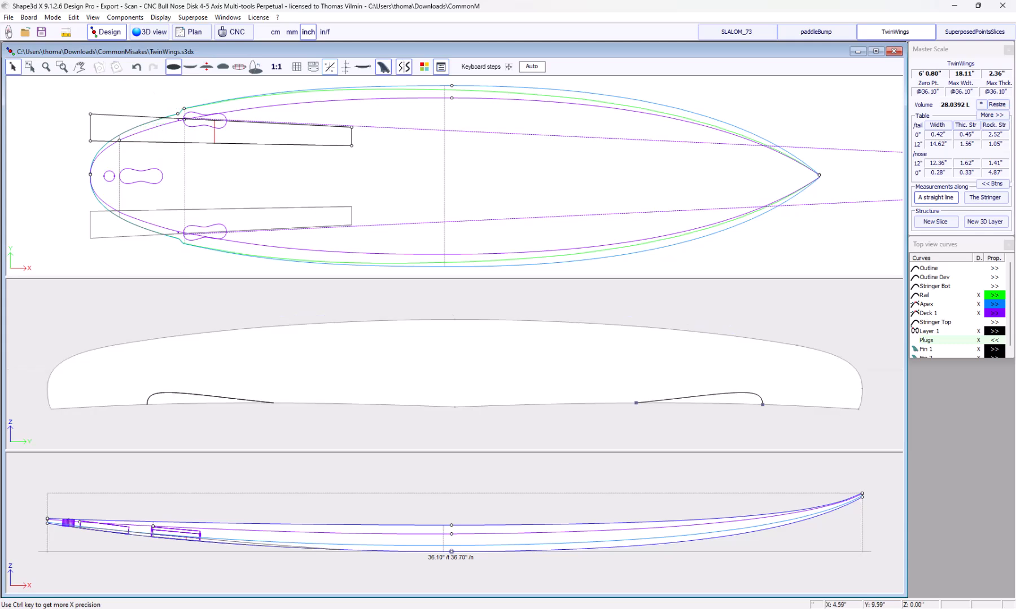
{"action": "left_click", "coordinate": [150, 32]}
{"action": "left_click_drag", "start_coordinate": [451, 254], "coordinate": [526, 338]}
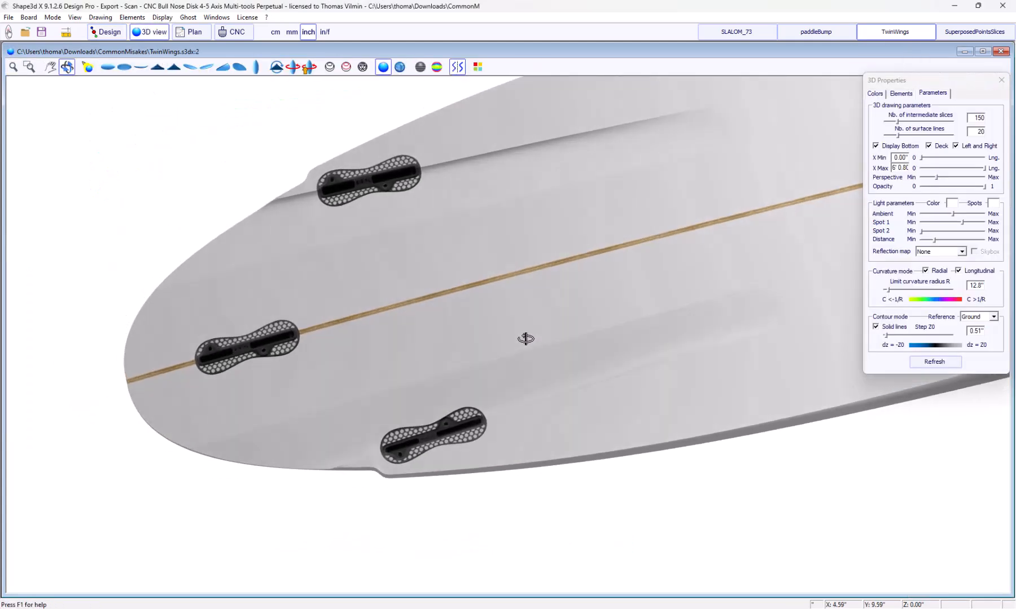
Back in the design view, shorten the rail point's bottom-side tangent on the slice at 2.88", ending it at about Y 4.09", Z 2.08"
{"action": "left_click", "coordinate": [106, 34]}
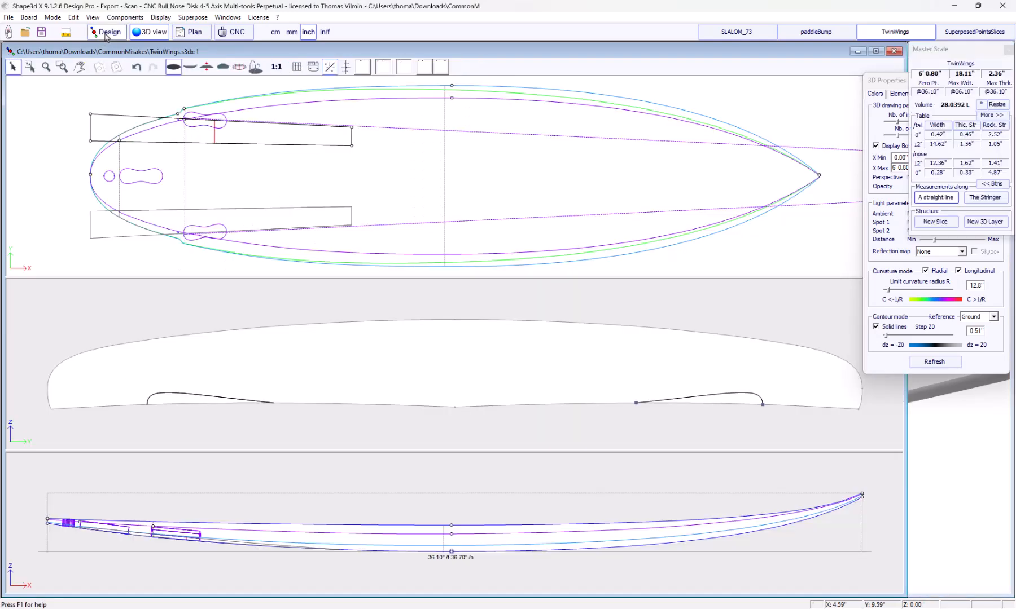
{"action": "double_click", "coordinate": [215, 134]}
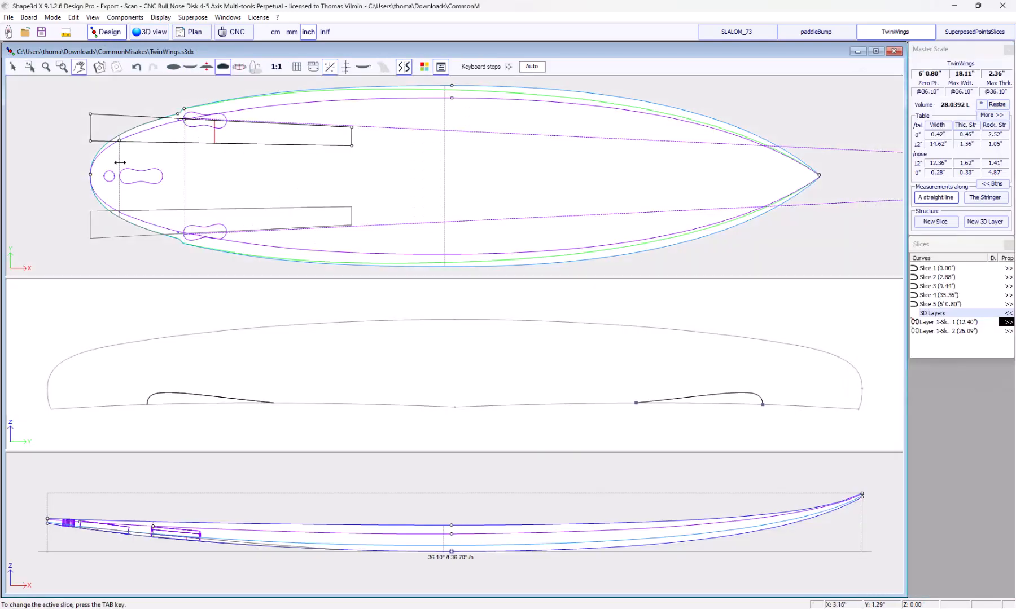
{"action": "double_click", "coordinate": [120, 163]}
{"action": "left_click", "coordinate": [861, 401]}
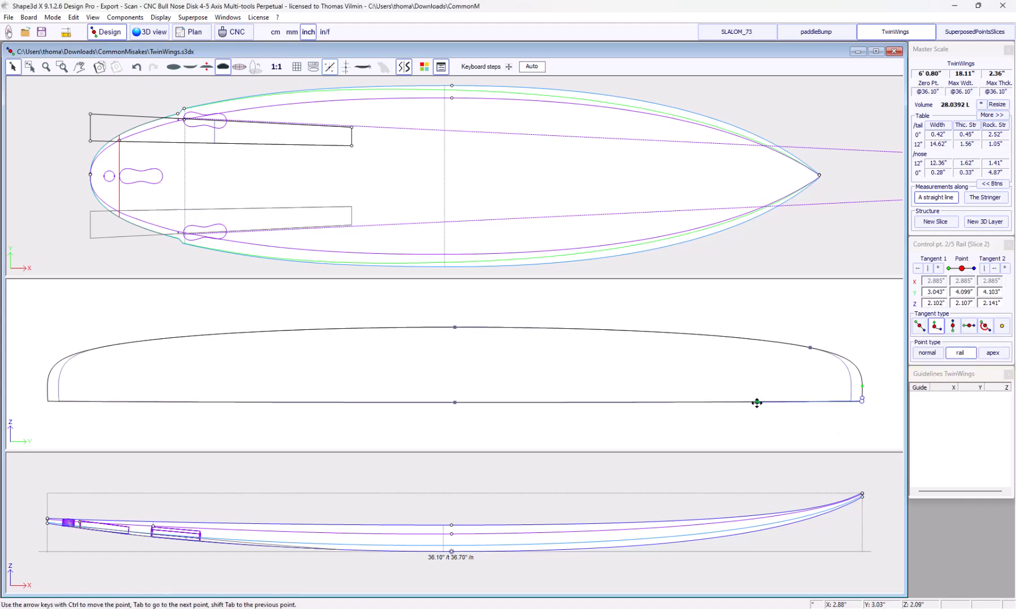
{"action": "left_click_drag", "start_coordinate": [756, 403], "coordinate": [860, 404]}
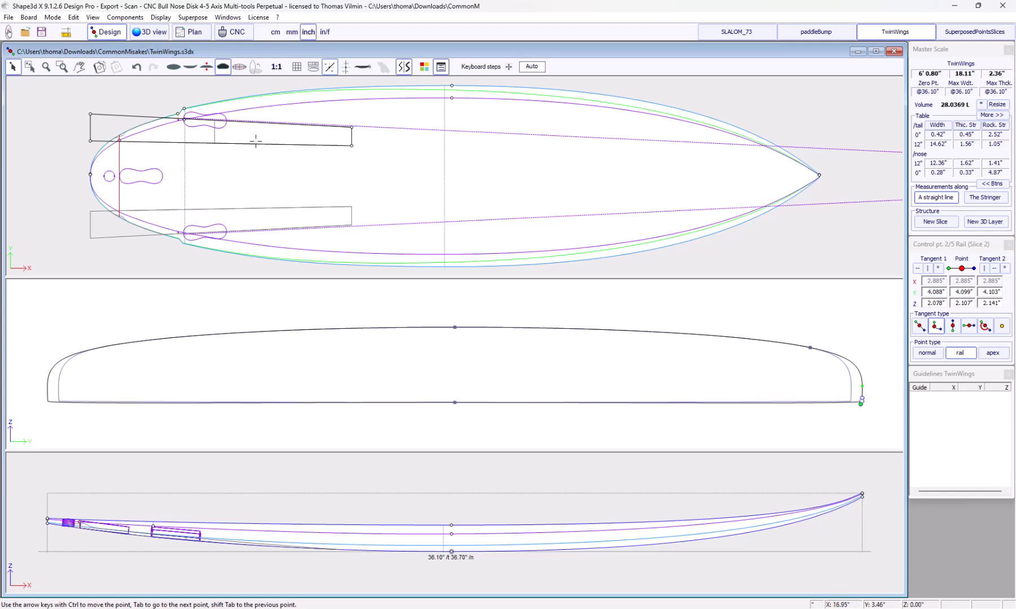
{"action": "left_click", "coordinate": [163, 101]}
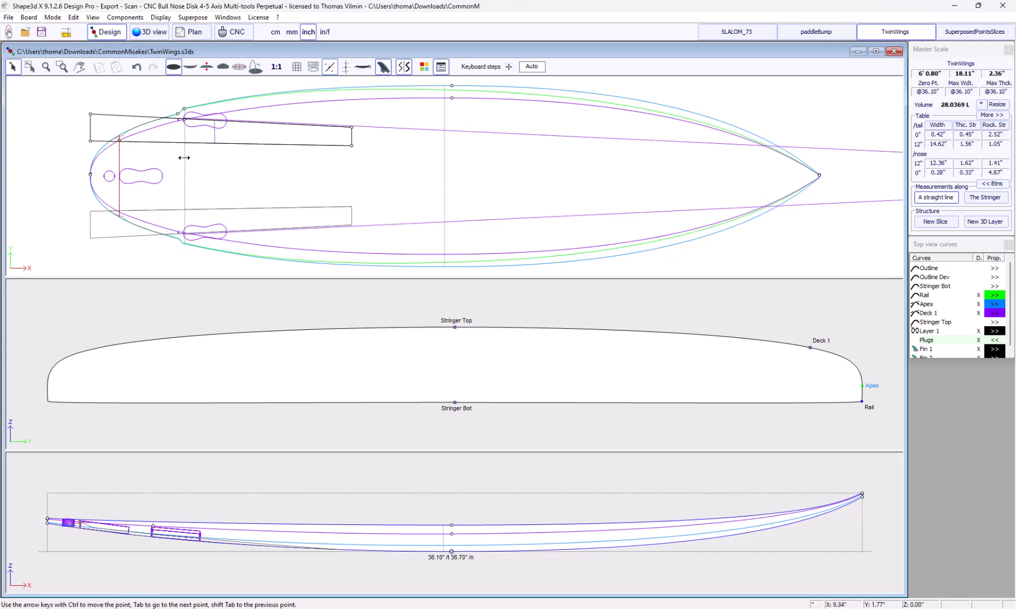
Compare the board slice at 9.44" with Layer 1's slice at 12.40" and inspect the rail control point's tangents on the 9.44" slice
{"action": "left_click", "coordinate": [184, 157]}
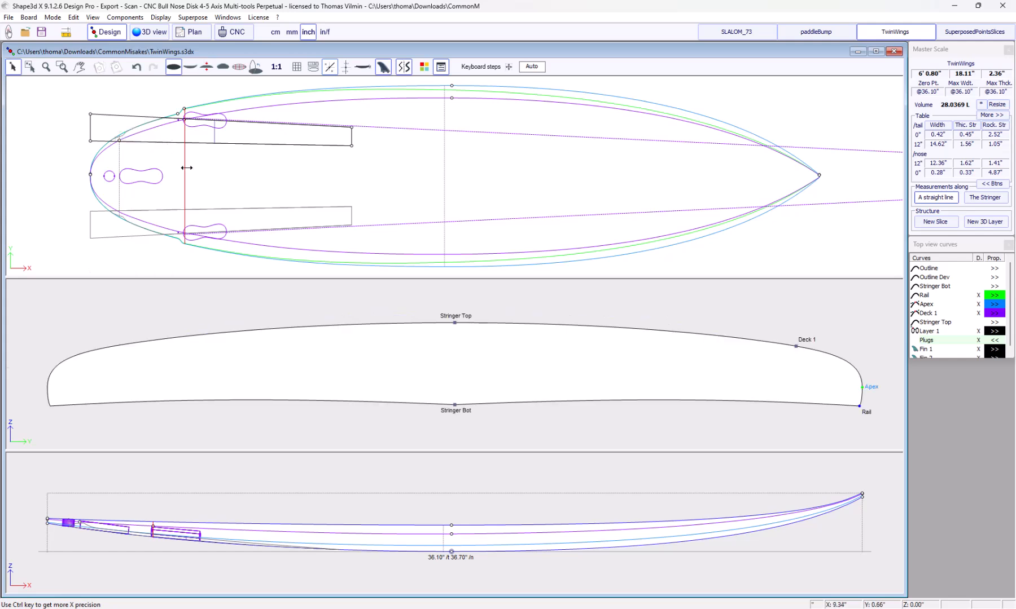
{"action": "double_click", "coordinate": [213, 138]}
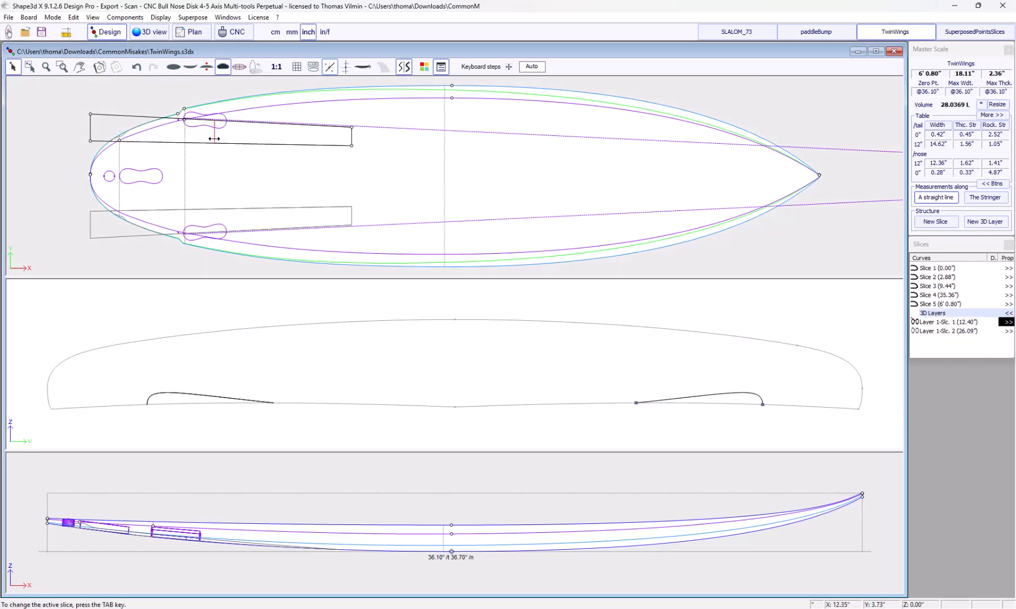
{"action": "double_click", "coordinate": [185, 159]}
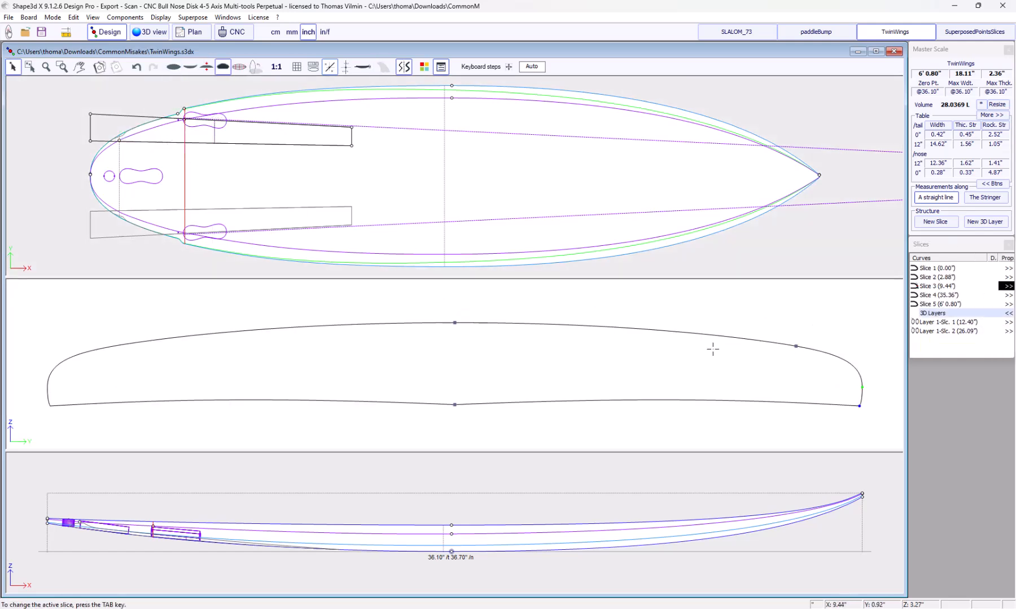
{"action": "left_click", "coordinate": [858, 406]}
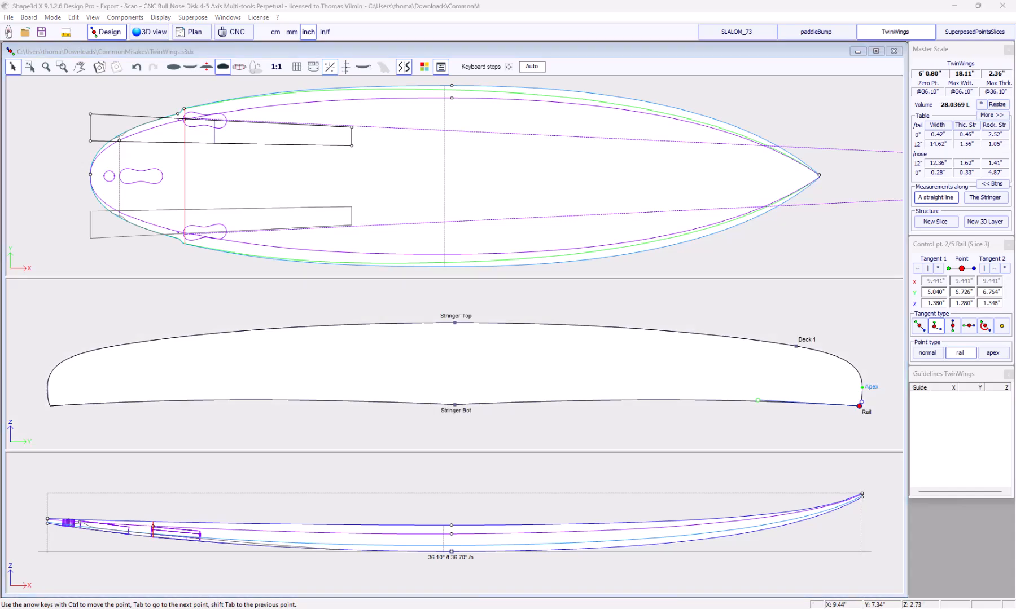
{"action": "left_click", "coordinate": [505, 145]}
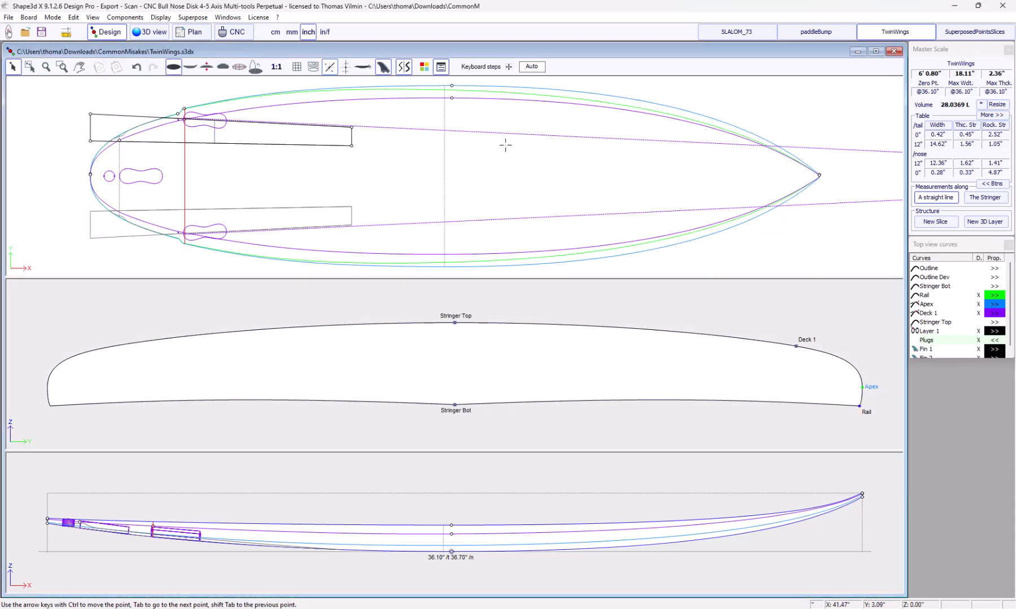